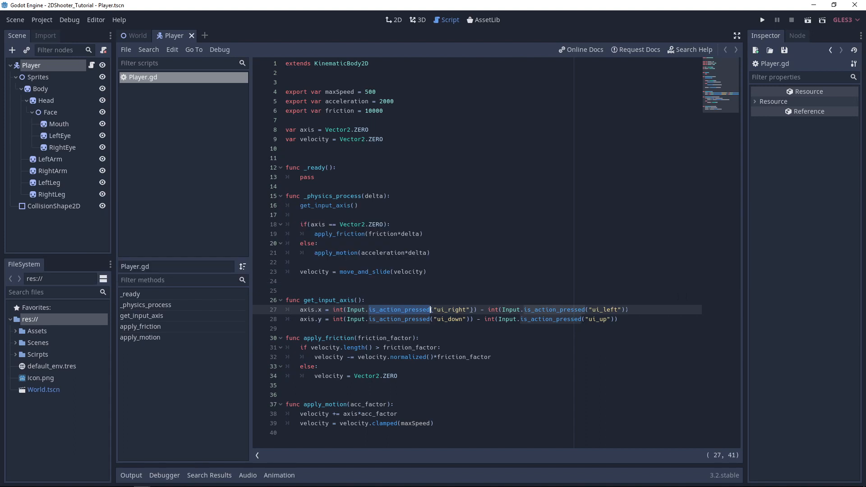
# Comment out the axis.x and axis.y assignment lines in get_input_axis().
pyautogui.click(627, 319)
pyautogui.moveTo(636, 321); pyautogui.dragTo(248, 312)
pyautogui.hotkey('ctrl', 'k')
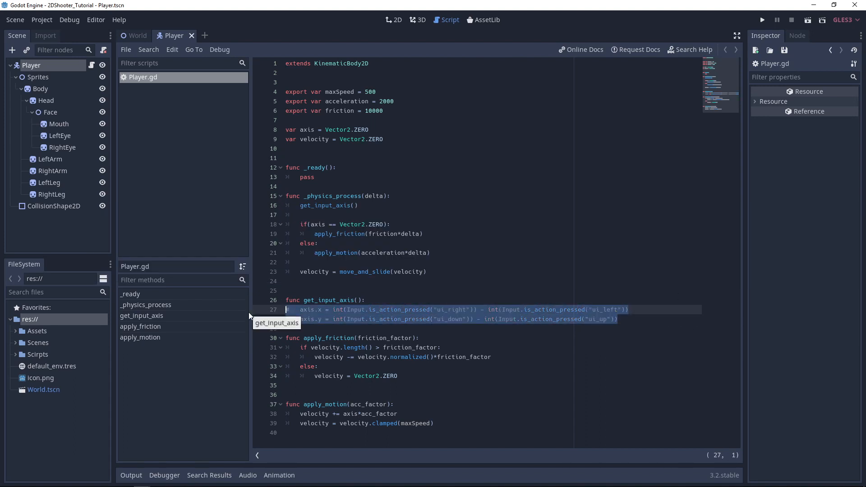
# Add a line below the commented code assigning axis.x = Input.get_action_strength().
pyautogui.click(637, 320)
pyautogui.press('Return')
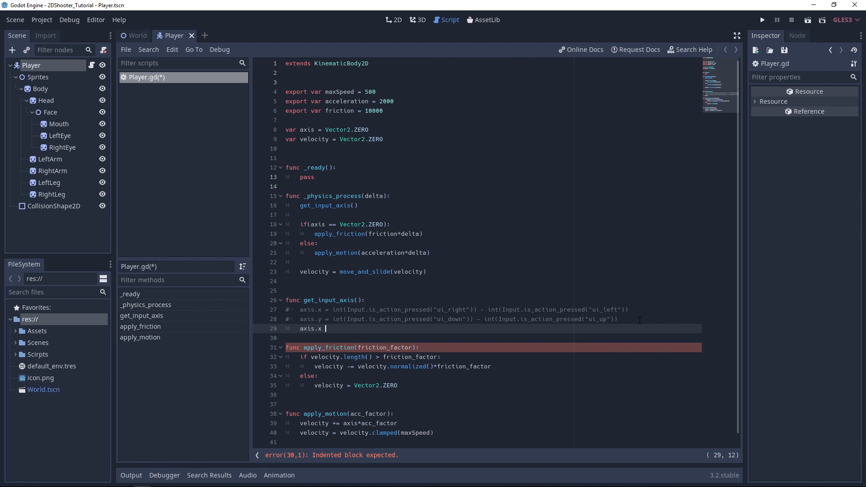
pyautogui.press('BackSpace')
pyautogui.press('BackSpace')
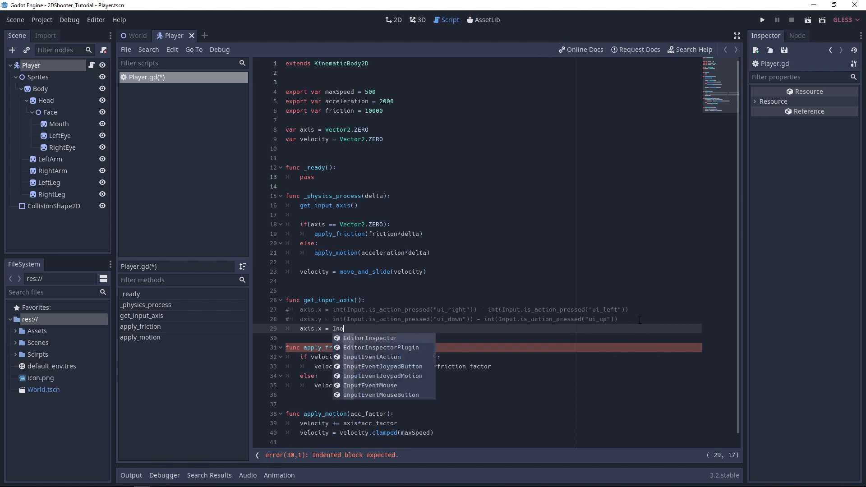
pyautogui.press('Return')
pyautogui.write('.get_act')
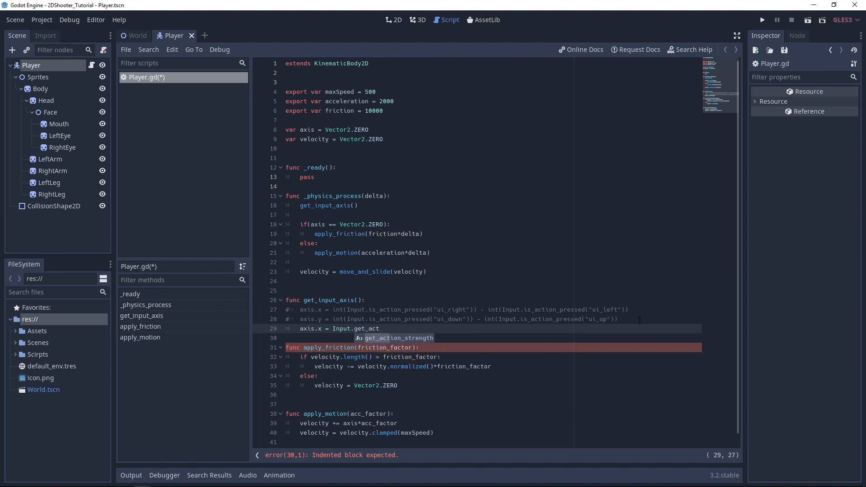
pyautogui.press('Return')
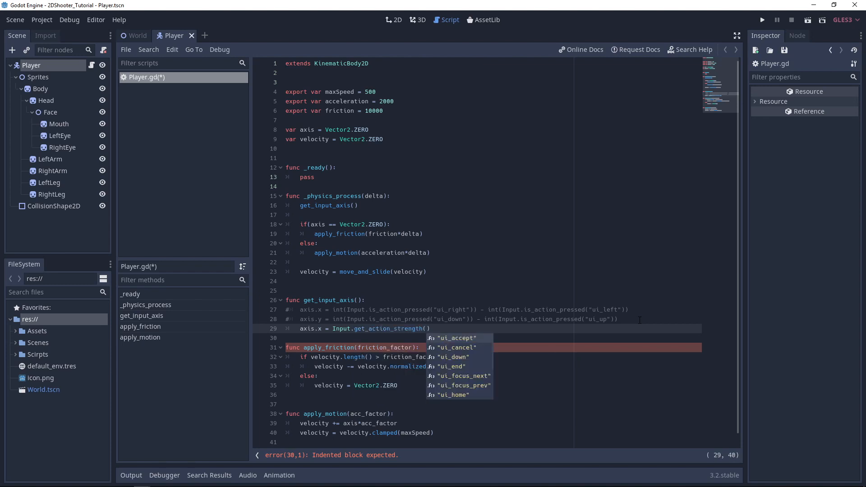
# Fill in "ui_right" as the action argument of the get_action_strength call.
pyautogui.press('Down')
pyautogui.press('Down')
pyautogui.press('Down')
pyautogui.press('Down')
pyautogui.press('Down')
pyautogui.press('Down')
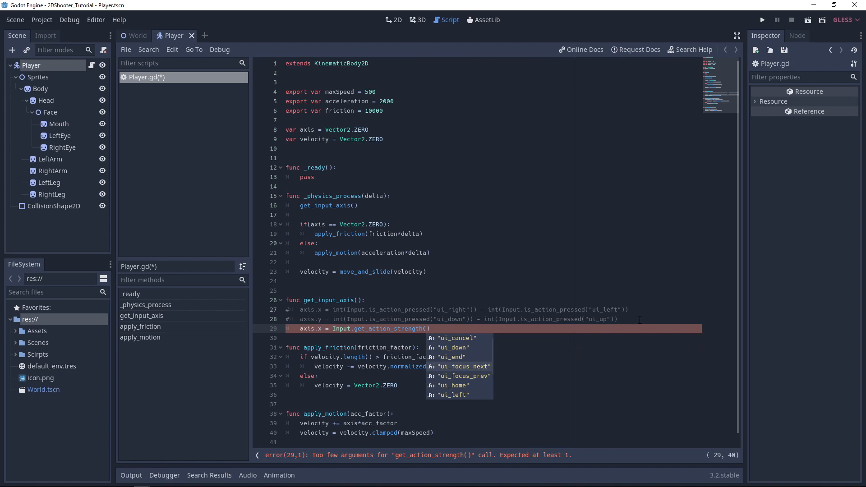
pyautogui.press('Down')
pyautogui.press('Down')
pyautogui.press('Down')
pyautogui.press('Down')
pyautogui.press('Return')
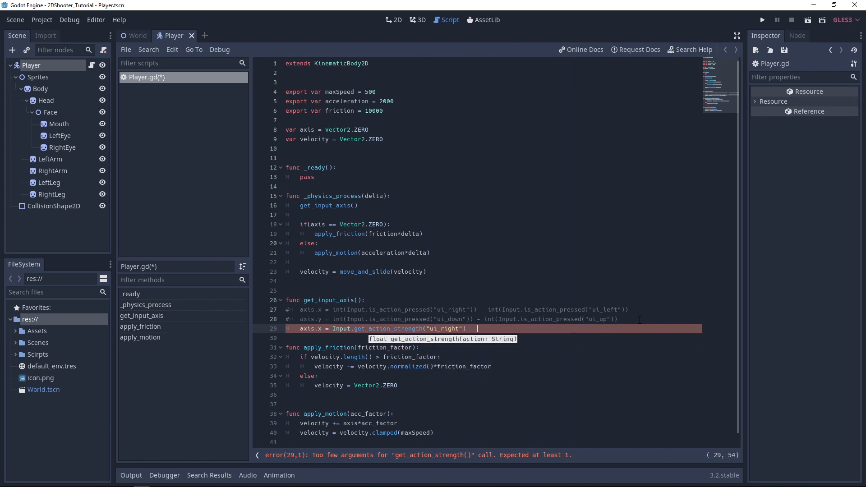
# Complete the axis.x line by subtracting Input.get_action_strength("ui_left"), and start a new line below it.
pyautogui.write('- Input.get')
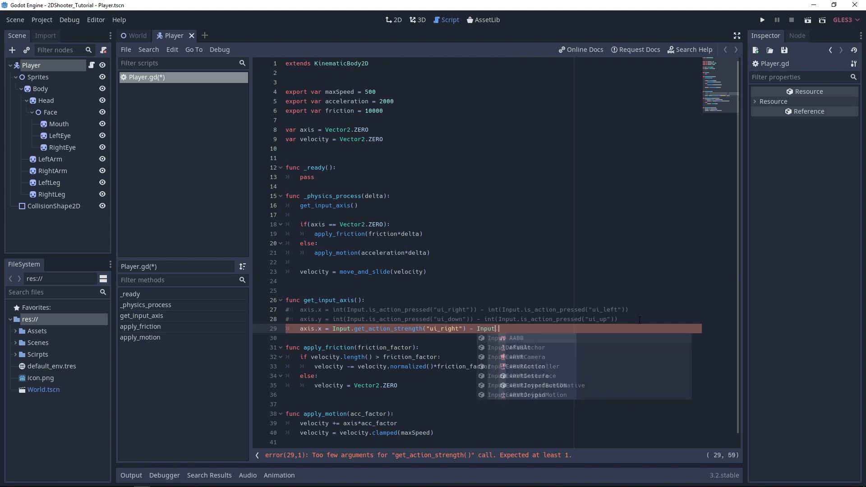
pyautogui.press('Down')
pyautogui.press('Down')
pyautogui.press('Return')
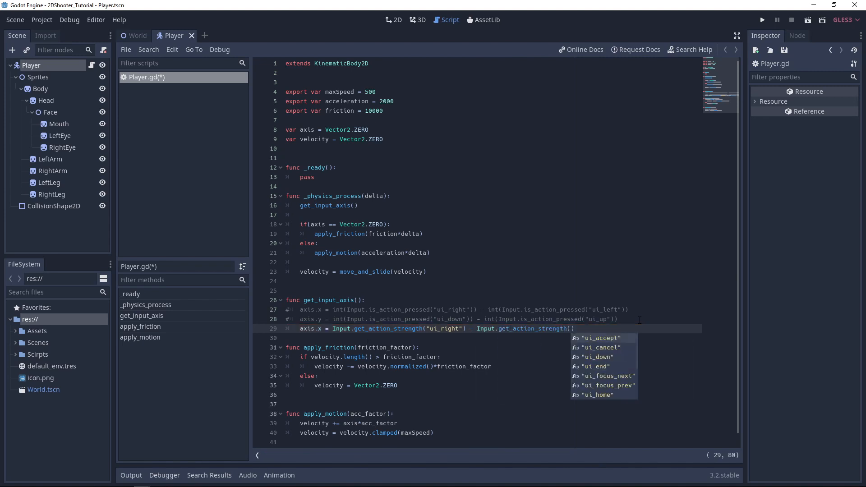
pyautogui.write('"ui')
pyautogui.write('_left')
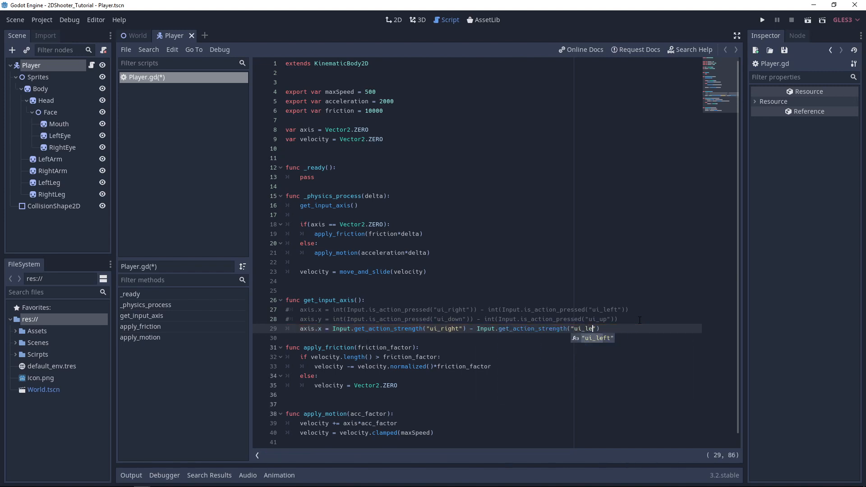
pyautogui.press('Return')
pyautogui.press('Return')
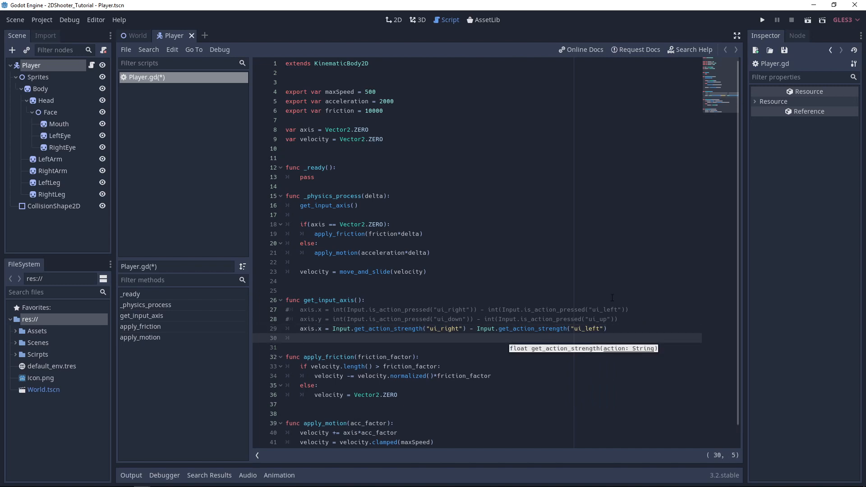
# Duplicate the axis.x line below and change the copy to axis.y with actions "ui_down" and "ui_up".
pyautogui.moveTo(612, 329); pyautogui.dragTo(301, 334)
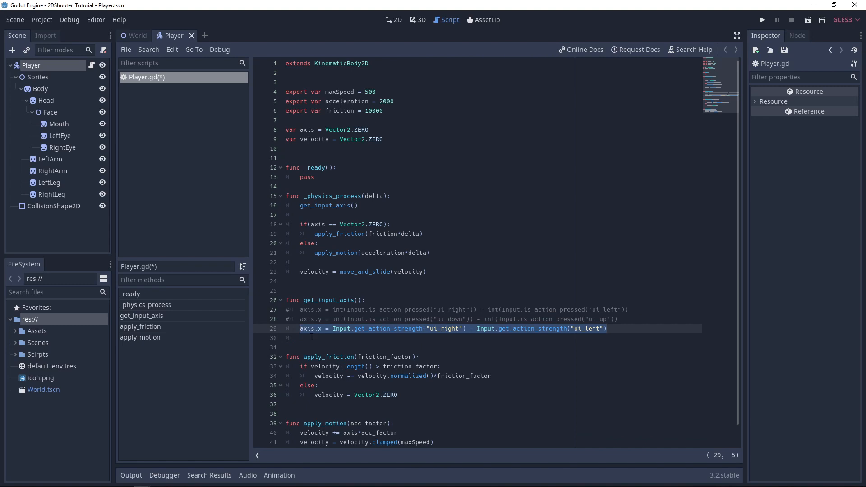
pyautogui.hotkey('ctrl', 'c')
pyautogui.click(311, 338)
pyautogui.hotkey('ctrl', 'v')
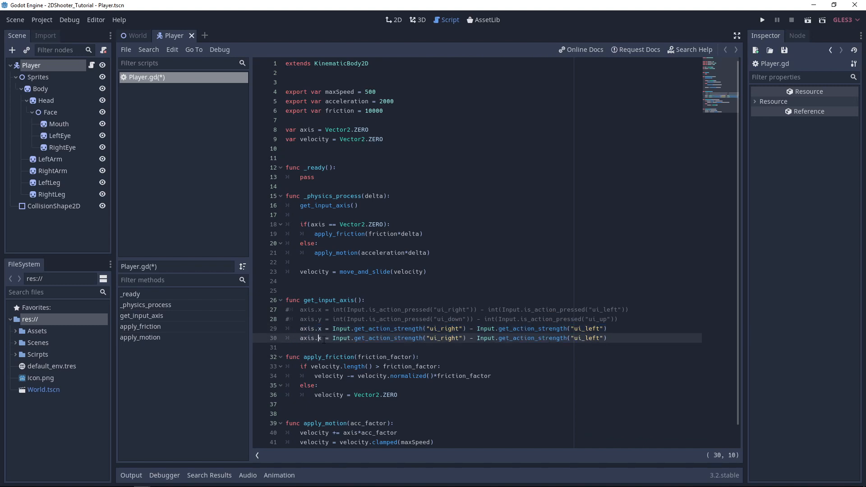
pyautogui.doubleClick(451, 338)
pyautogui.write('ui_down')
pyautogui.doubleClick(584, 337)
pyautogui.write('ui_up')
pyautogui.click(630, 335)
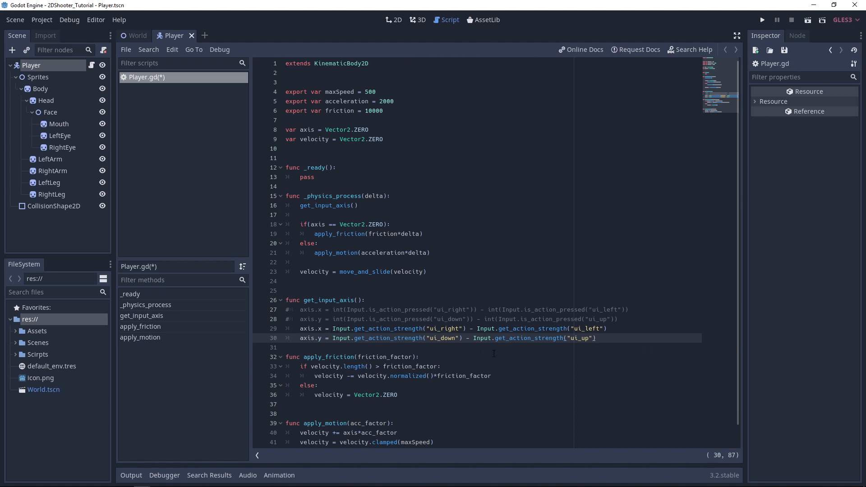
# Run the project, test the character's movement in all four directions, and close the game window.
pyautogui.press('F5')
pyautogui.press('Right')
pyautogui.press('Down')
pyautogui.press('Up')
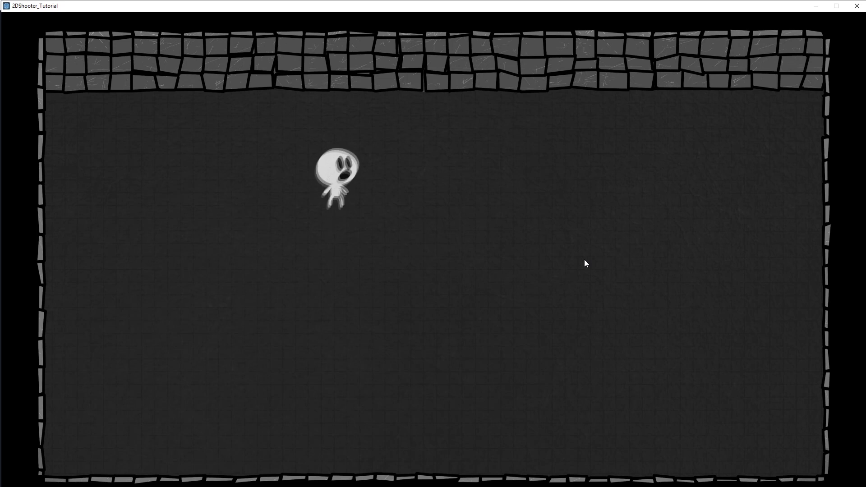
pyautogui.press('Down')
pyautogui.press('Left')
pyautogui.press('Up')
pyautogui.press('Right')
pyautogui.press('Down')
pyautogui.press('Right')
pyautogui.press('Down')
pyautogui.press('Left')
pyautogui.press('Up')
pyautogui.click(859, 6)
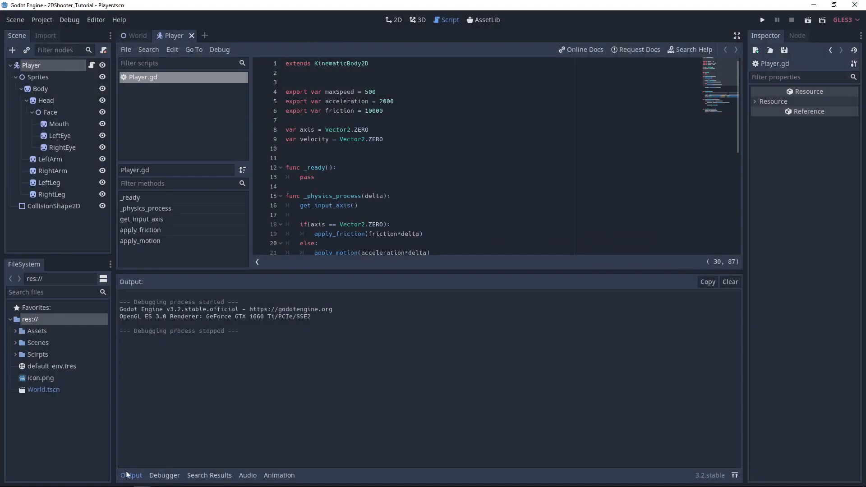
# Add an AnimationPlayer child node to Player and place it above Sprites in the scene tree.
pyautogui.click(10, 65)
pyautogui.click(10, 65)
pyautogui.rightClick(38, 66)
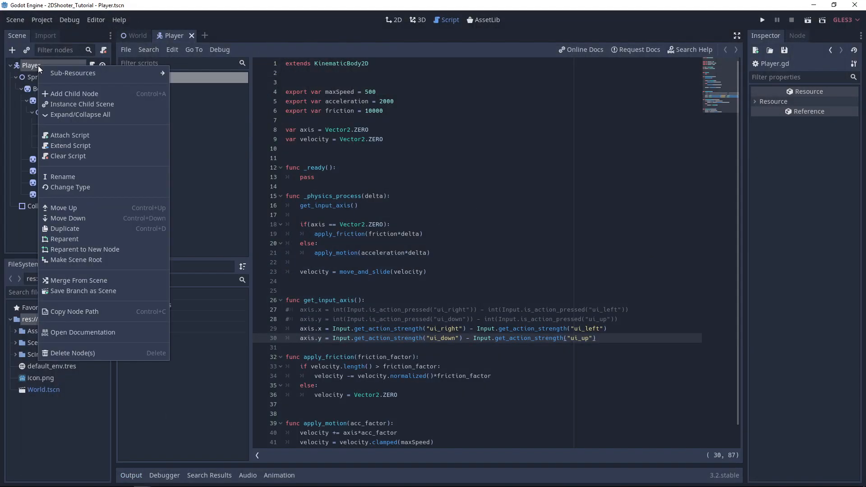
pyautogui.click(64, 94)
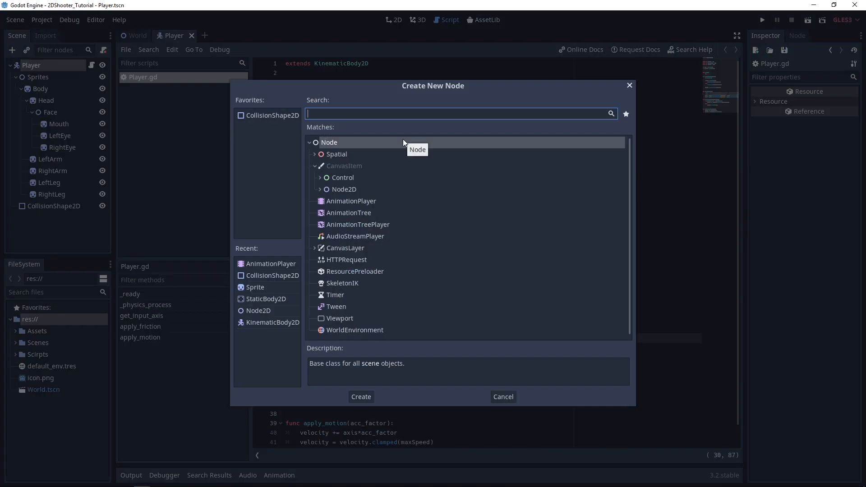
pyautogui.write('Ani')
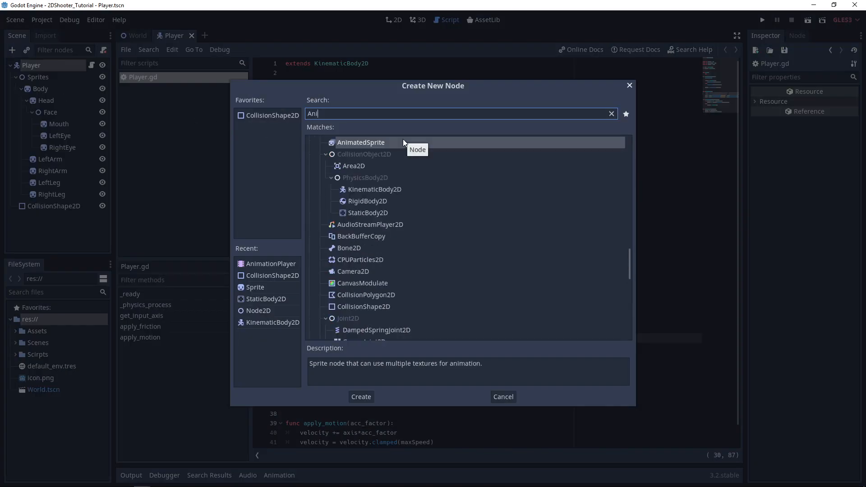
pyautogui.write('ma')
pyautogui.press('Down')
pyautogui.press('Down')
pyautogui.press('Down')
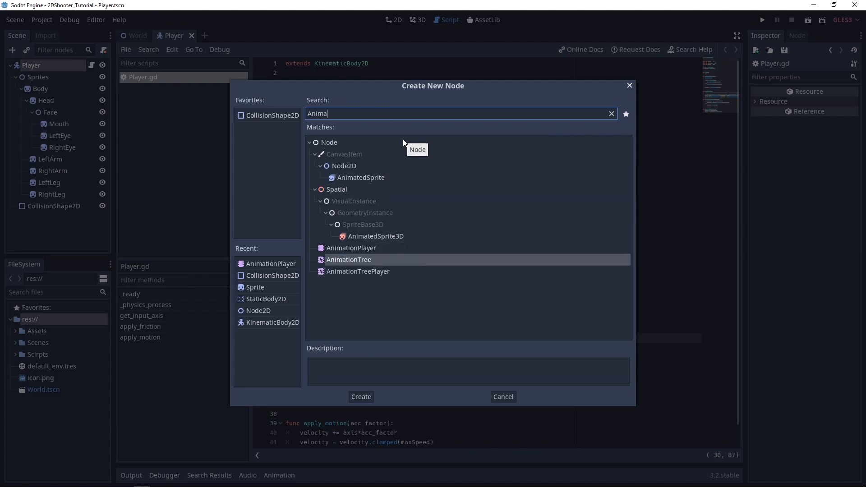
pyautogui.press('Up')
pyautogui.press('Return')
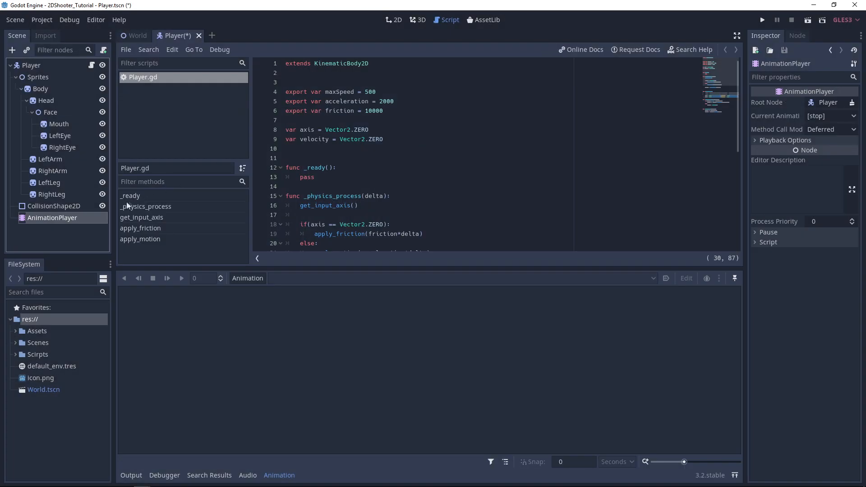
pyautogui.moveTo(49, 218); pyautogui.dragTo(46, 75)
pyautogui.click(67, 81)
# Create a new animation named Idle and pin the AnimationPlayer in the 2D workspace.
pyautogui.click(248, 278)
pyautogui.click(249, 292)
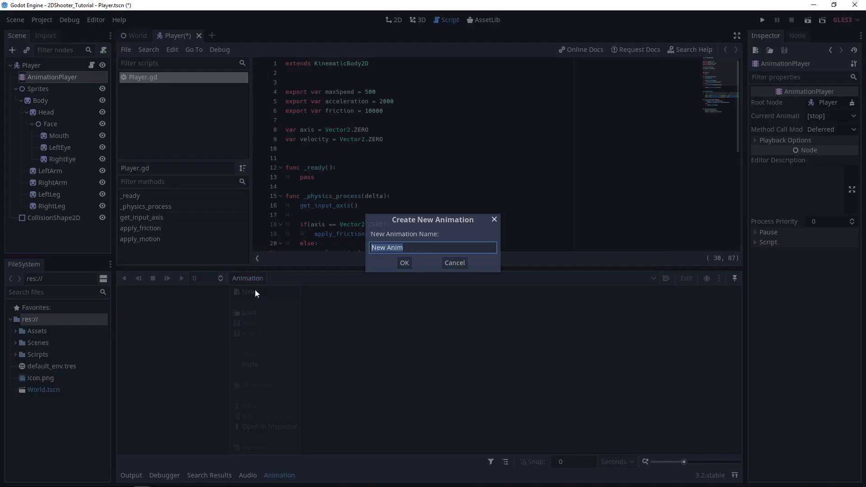
pyautogui.write('Idle')
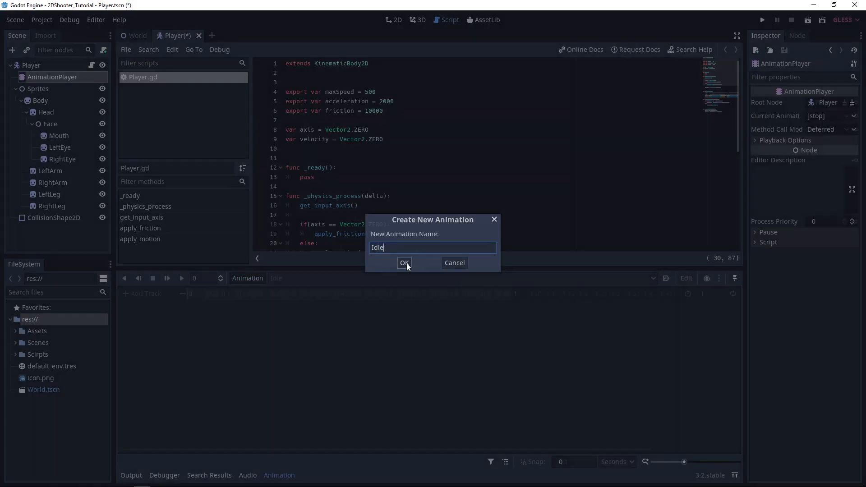
pyautogui.click(404, 262)
pyautogui.click(393, 20)
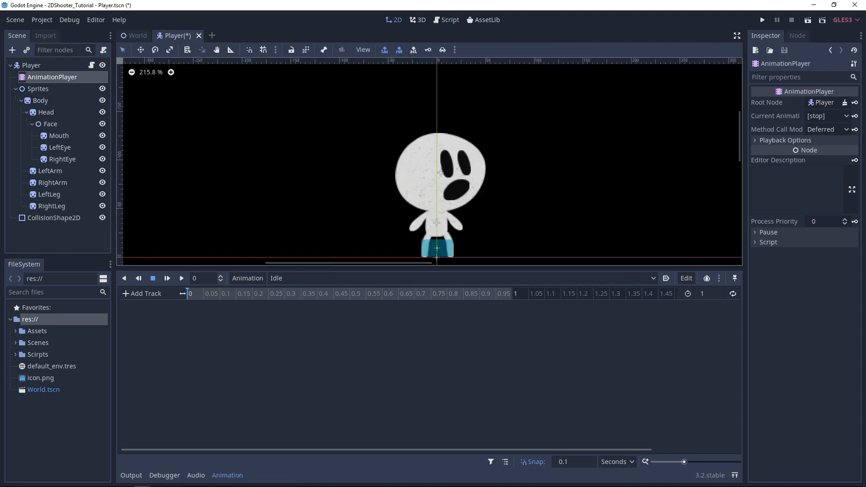
pyautogui.click(734, 278)
# Create a position track for the Head sprite with a key at 0 s in the Idle animation.
pyautogui.click(42, 112)
pyautogui.click(227, 475)
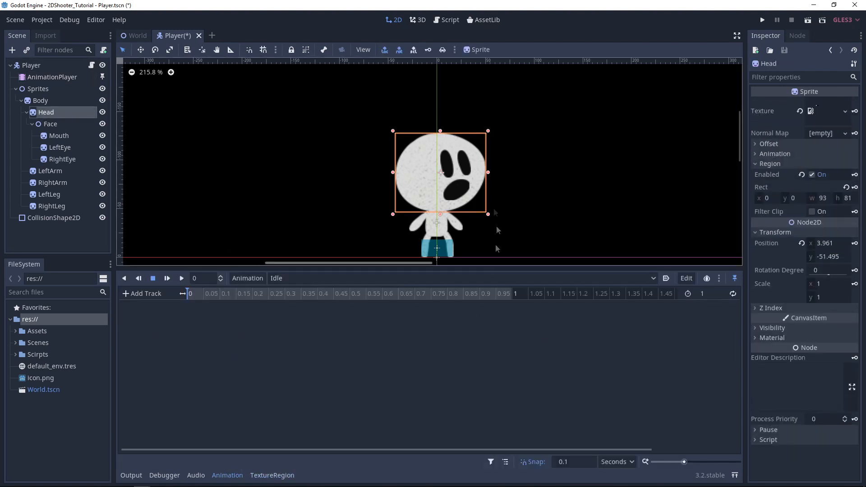
pyautogui.click(855, 244)
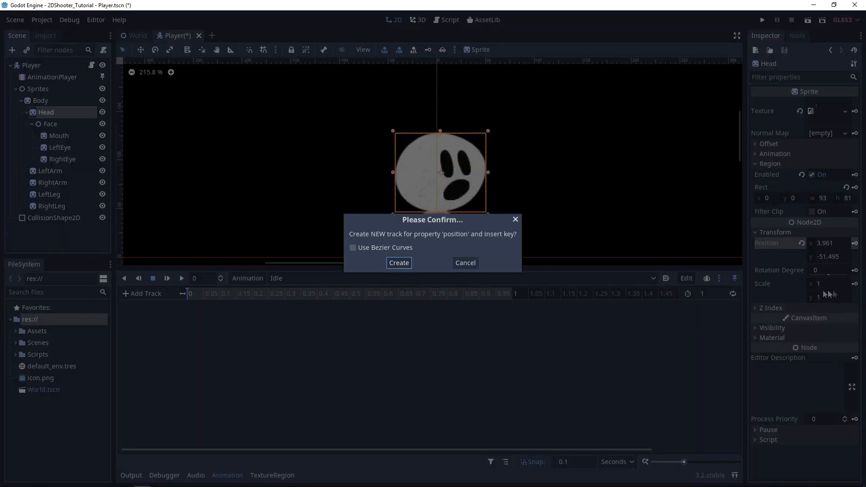
pyautogui.click(399, 263)
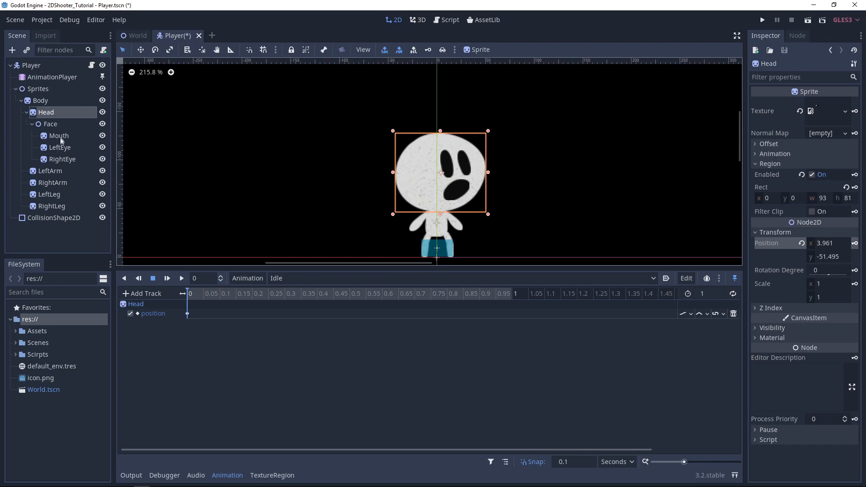
# Create position and rotation tracks for the LeftArm sprite, each with a key at 0 s.
pyautogui.click(48, 175)
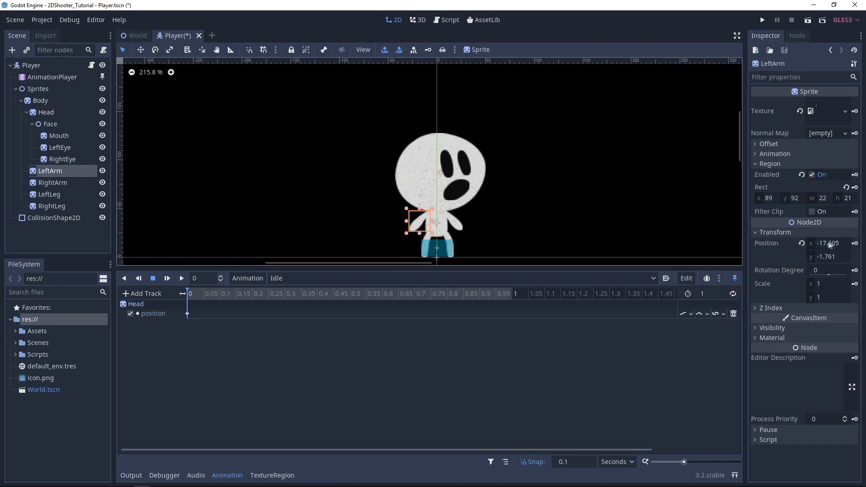
pyautogui.click(855, 244)
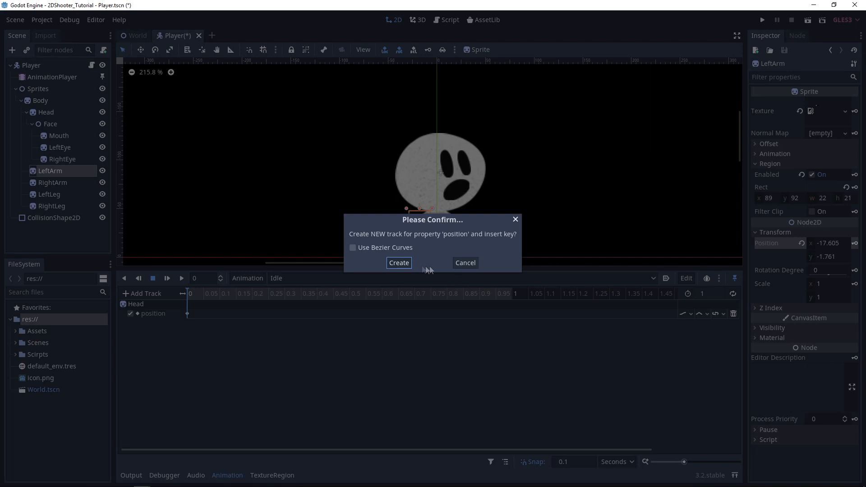
pyautogui.click(408, 264)
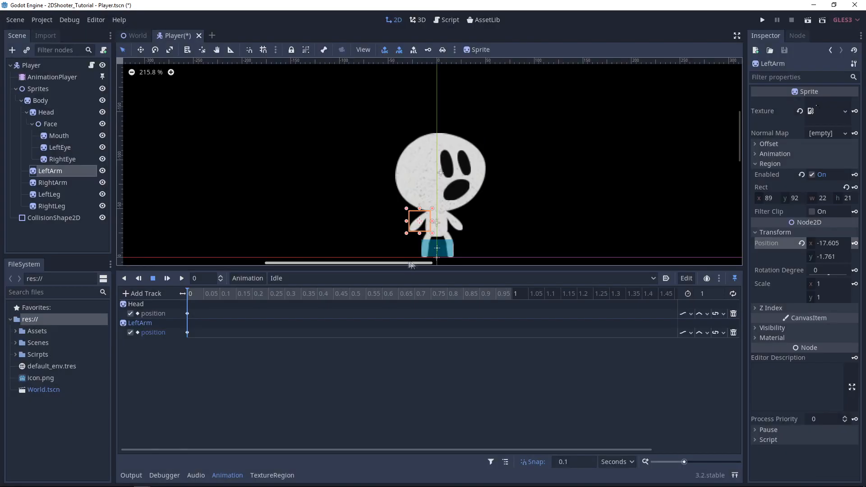
pyautogui.click(854, 270)
pyautogui.click(396, 262)
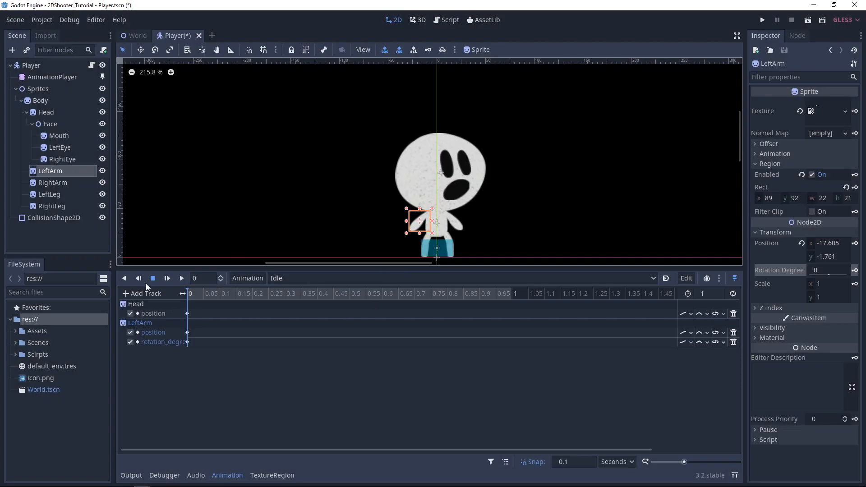
# Create position and rotation tracks for the RightArm sprite, each with a key at 0 s.
pyautogui.click(50, 183)
pyautogui.click(855, 194)
pyautogui.press('Return')
pyautogui.click(854, 221)
pyautogui.press('Return')
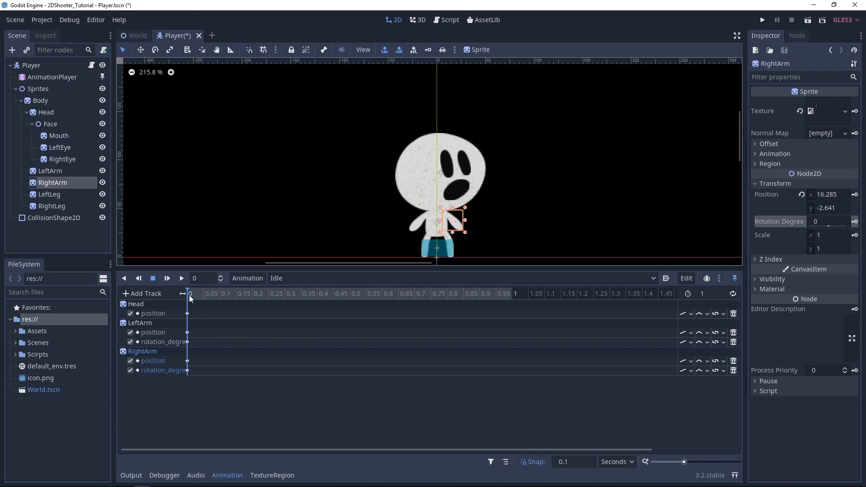
# At 0.5 s, lower the Head sprite to about y -45.5 and insert a position key.
pyautogui.moveTo(191, 295); pyautogui.dragTo(351, 315)
pyautogui.click(46, 114)
pyautogui.moveTo(457, 172); pyautogui.dragTo(457, 176)
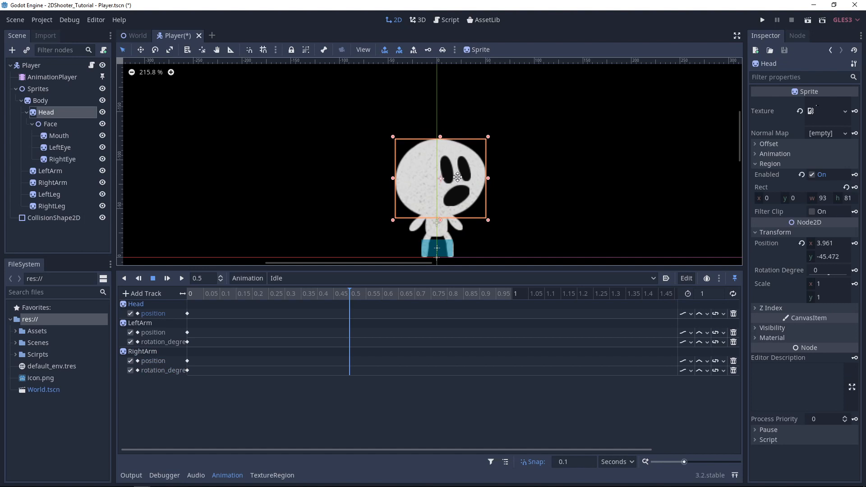
pyautogui.click(854, 243)
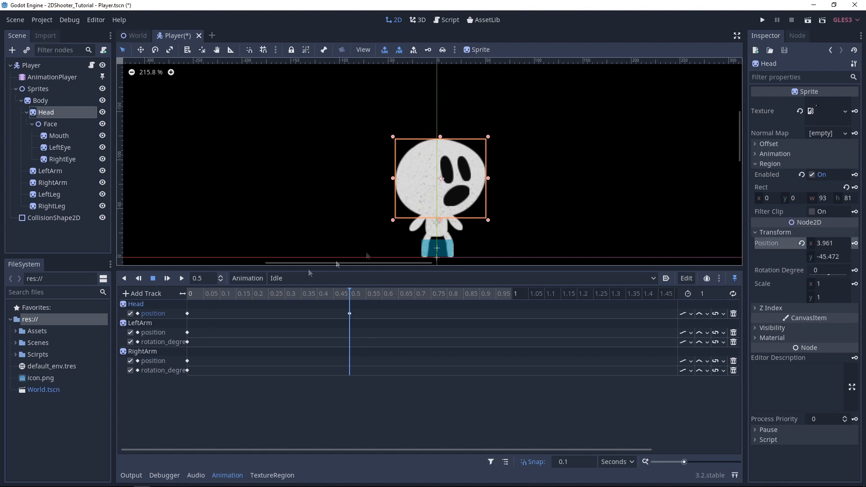
# At 0.5 s, rotate LeftArm to about -13.7°, move it to about (-13.9, 1.9), and insert position and rotation keys.
pyautogui.click(50, 172)
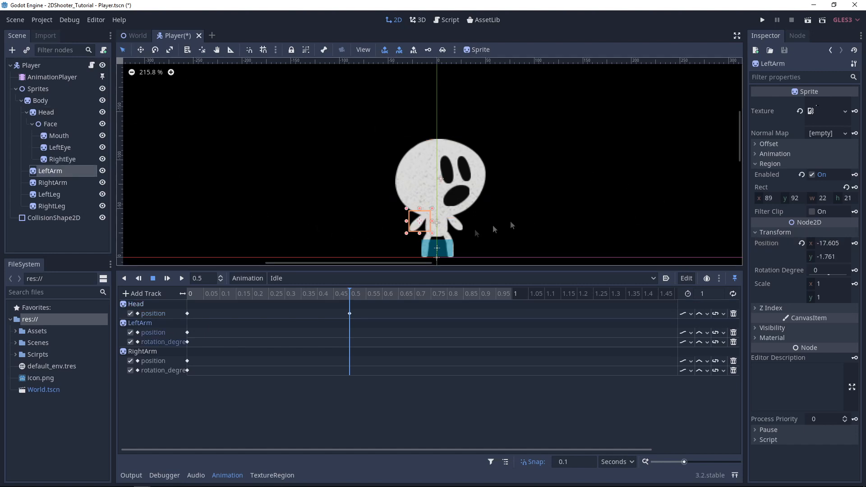
pyautogui.click(155, 50)
pyautogui.moveTo(391, 225)
pyautogui.mouseDown()
pyautogui.moveTo(394, 232)
pyautogui.moveTo(376, 229)
pyautogui.mouseUp()
pyautogui.click(140, 49)
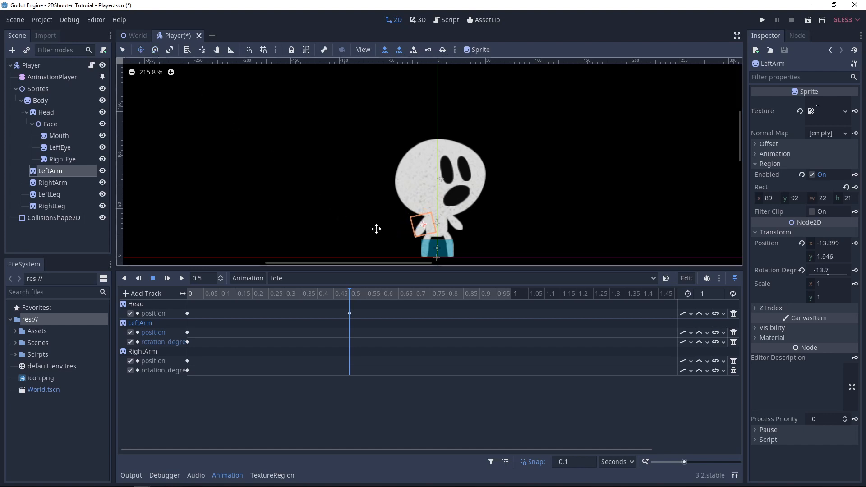
pyautogui.click(854, 243)
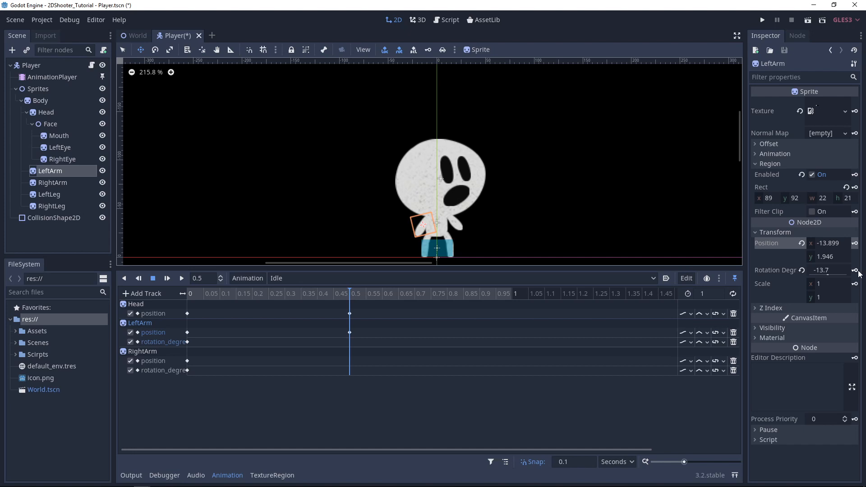
pyautogui.click(855, 271)
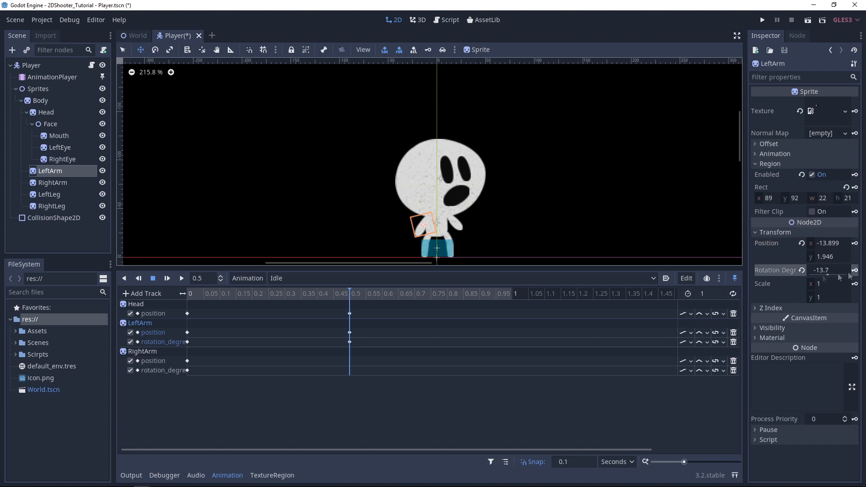
# At 0.5 s, rotate RightArm to about 16.5°, move it to about (12.6, 1.1), and insert position and rotation keys.
pyautogui.click(53, 182)
pyautogui.click(155, 50)
pyautogui.moveTo(474, 225); pyautogui.dragTo(447, 223)
pyautogui.click(854, 194)
pyautogui.click(855, 222)
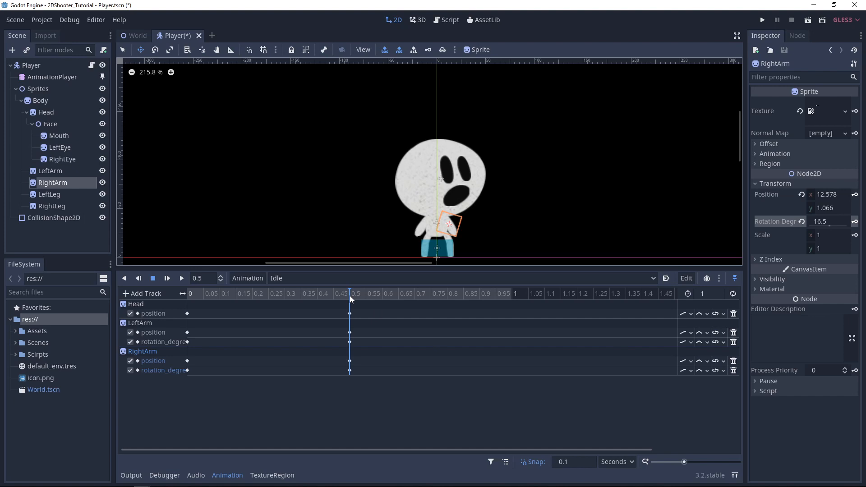
# Duplicate all 0 s keys of the Idle animation at 1 s and enable its looping and autoplay on load.
pyautogui.click(513, 294)
pyautogui.moveTo(206, 390); pyautogui.dragTo(169, 303)
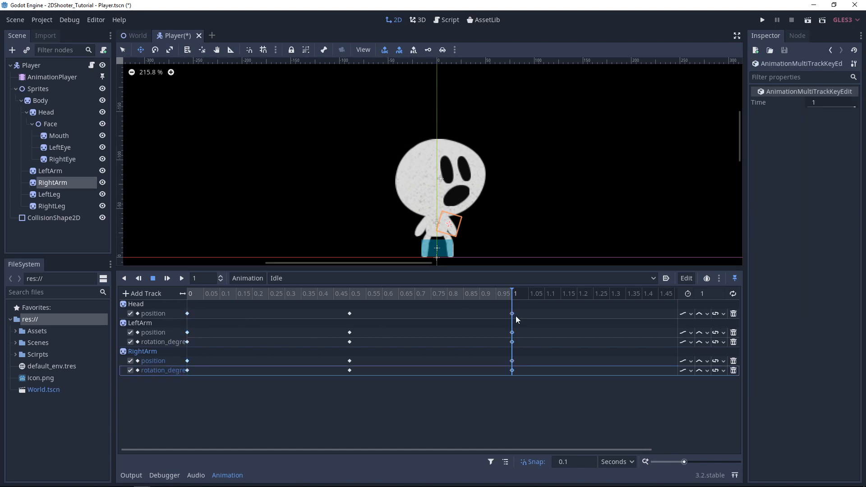
pyautogui.click(733, 295)
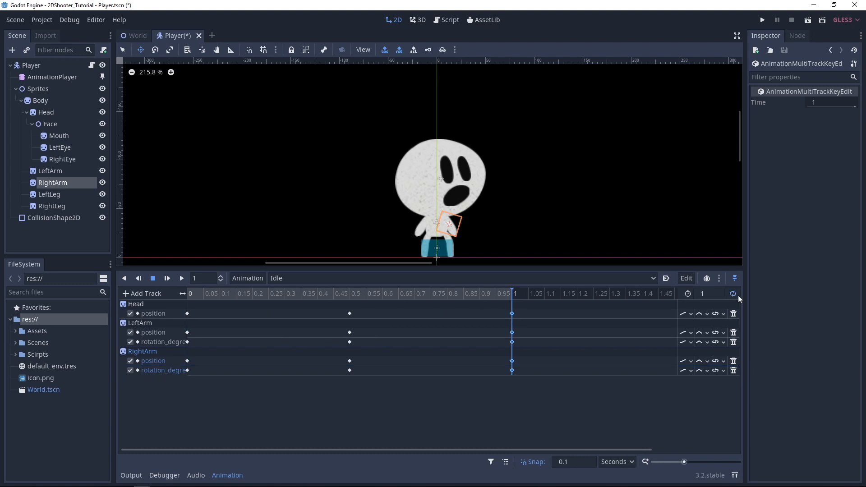
pyautogui.click(665, 279)
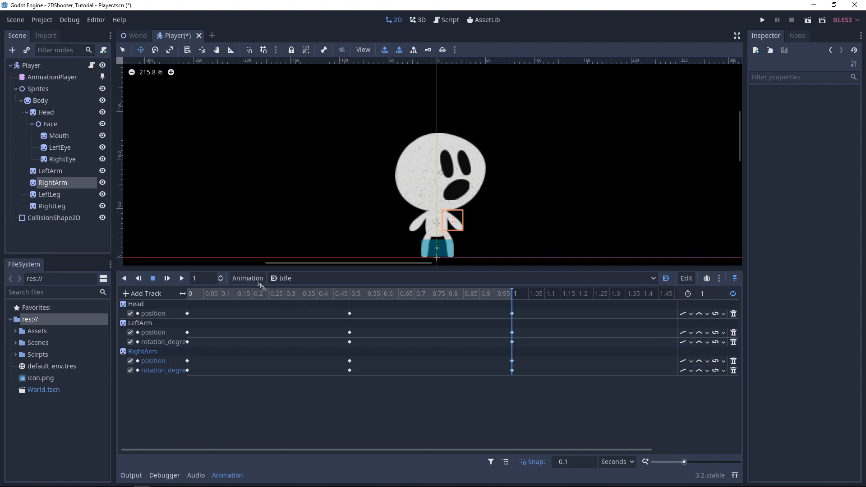
# Preview the looping Idle animation, stop playback, and return the playhead to 0 s.
pyautogui.click(182, 278)
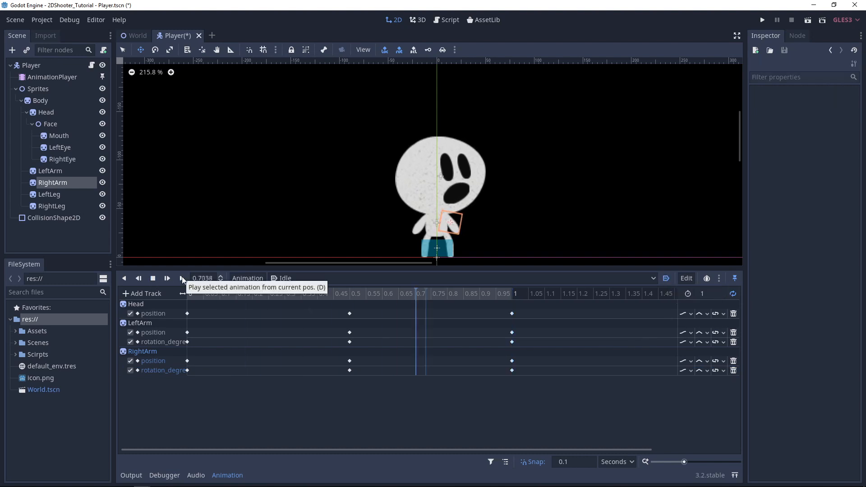
pyautogui.scroll(-3, 484, 190)
pyautogui.moveTo(541, 164); pyautogui.dragTo(541, 178, button='middle')
pyautogui.moveTo(530, 230); pyautogui.dragTo(505, 201, button='middle')
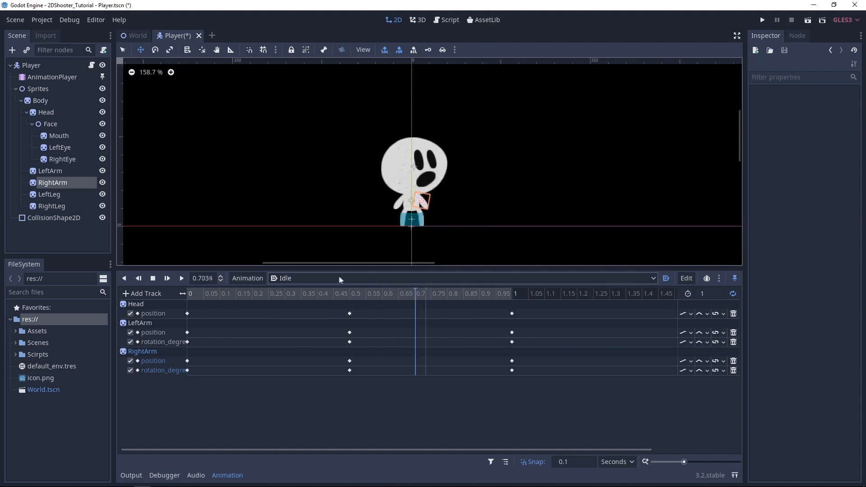
pyautogui.click(150, 278)
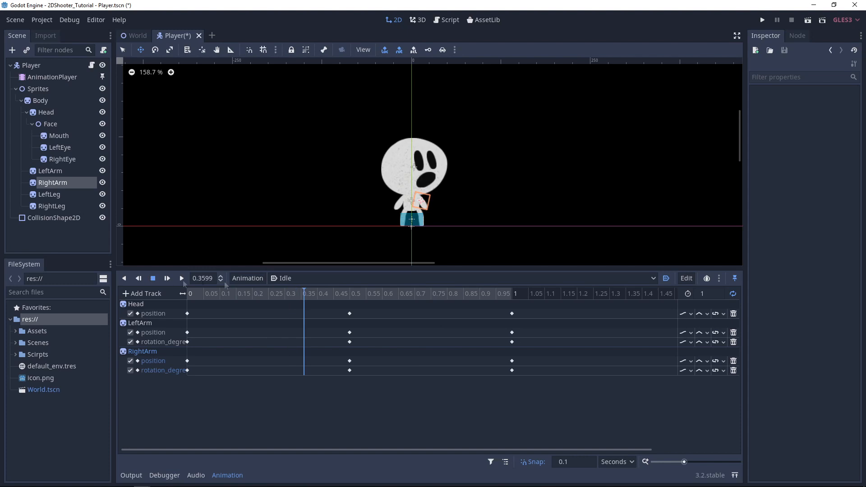
pyautogui.moveTo(300, 293); pyautogui.dragTo(187, 299)
# Create a new animation named Walk in the AnimationPlayer.
pyautogui.click(315, 278)
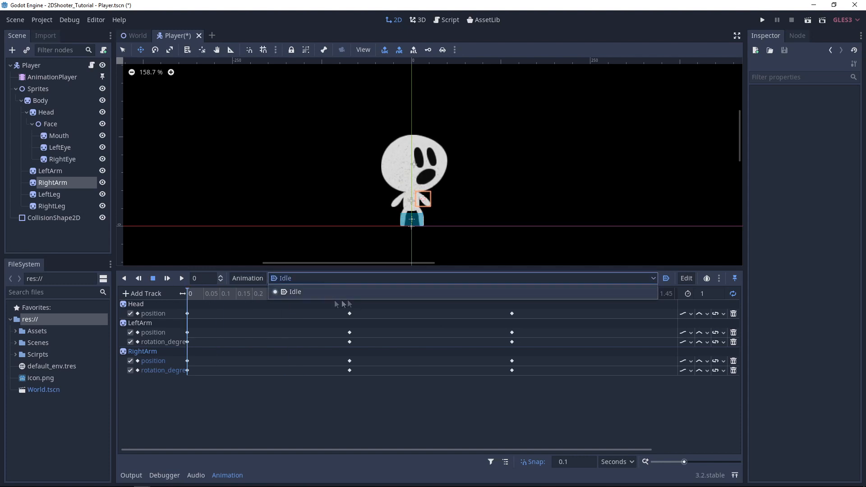
pyautogui.click(236, 280)
pyautogui.click(247, 278)
pyautogui.click(251, 292)
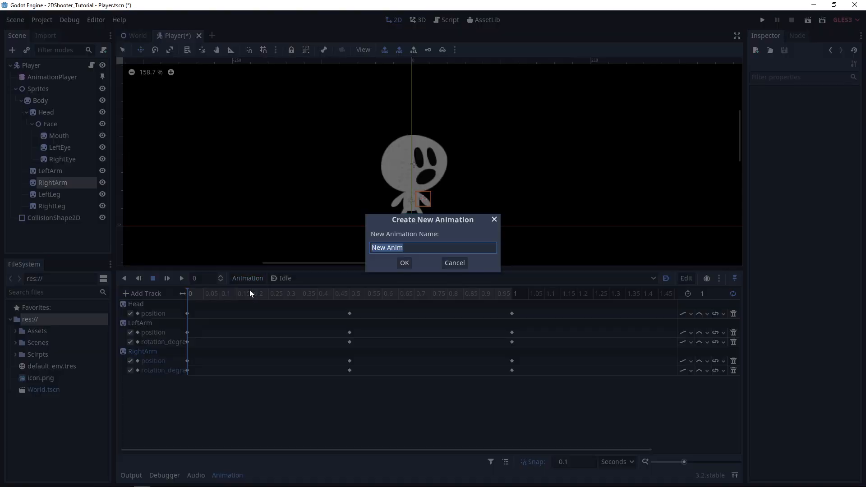
pyautogui.write('Walk')
pyautogui.press('Return')
# Set the Walk animation's length to 0.4 s and the timeline snap to 0.01 s.
pyautogui.click(708, 293)
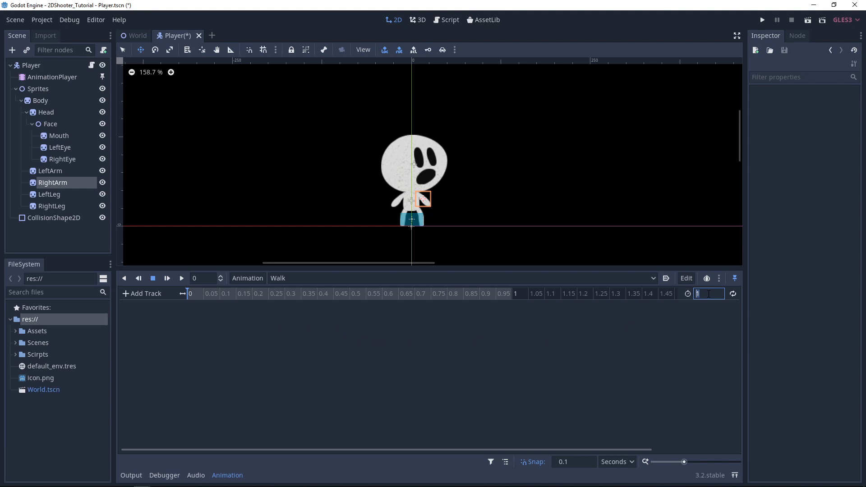
pyautogui.press('Return')
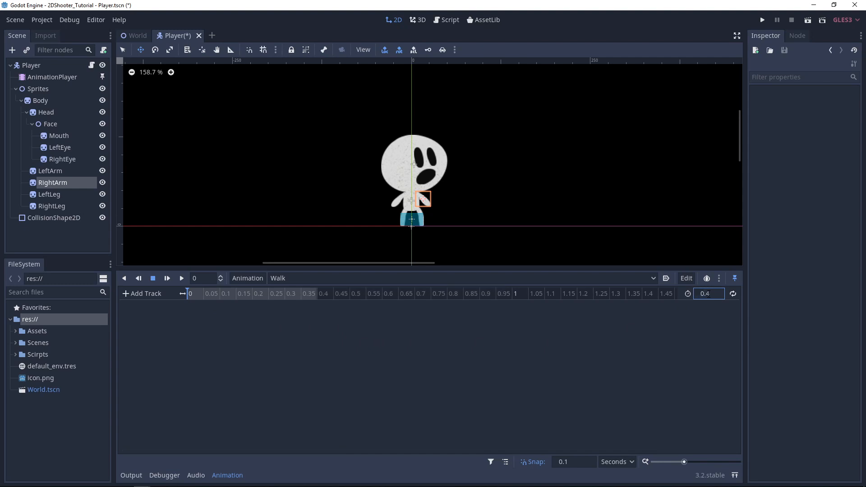
pyautogui.click(575, 461)
pyautogui.write('0.01')
pyautogui.press('Return')
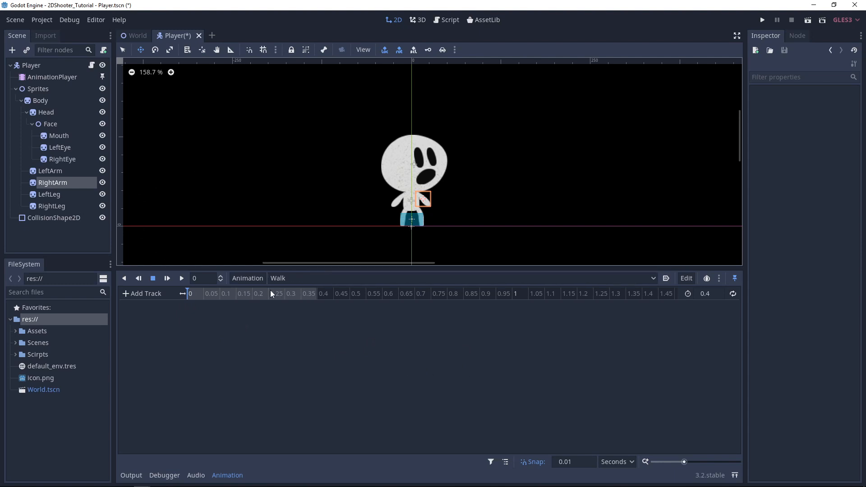
# Create a position track for the Body sprite with a key at 0 s in the Walk animation.
pyautogui.click(38, 103)
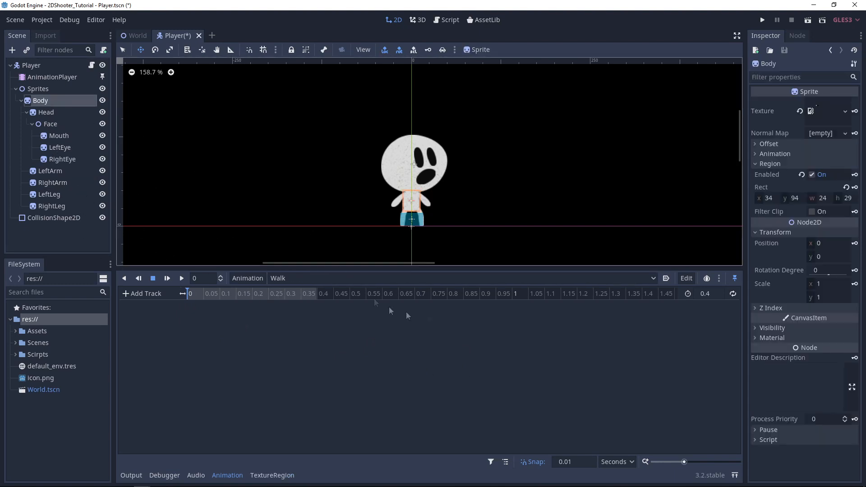
pyautogui.click(855, 243)
pyautogui.click(396, 263)
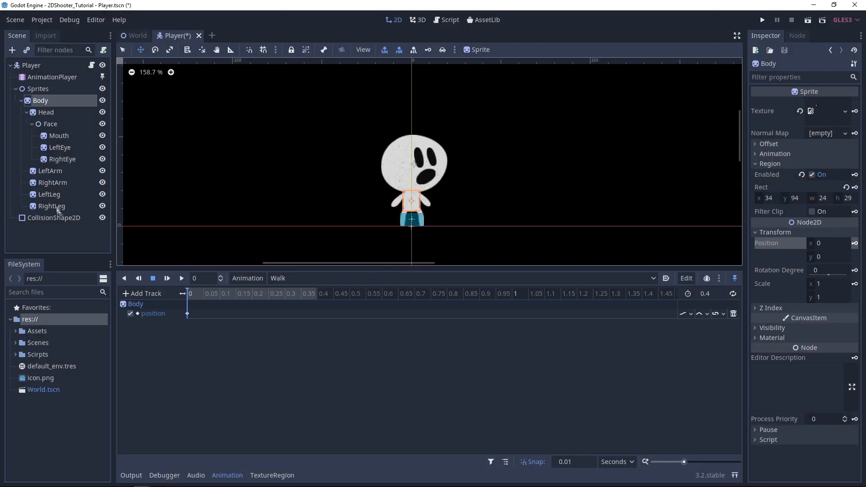
# Create position and rotation tracks for the LeftArm sprite in the Walk animation, each with a key at 0 s.
pyautogui.click(53, 170)
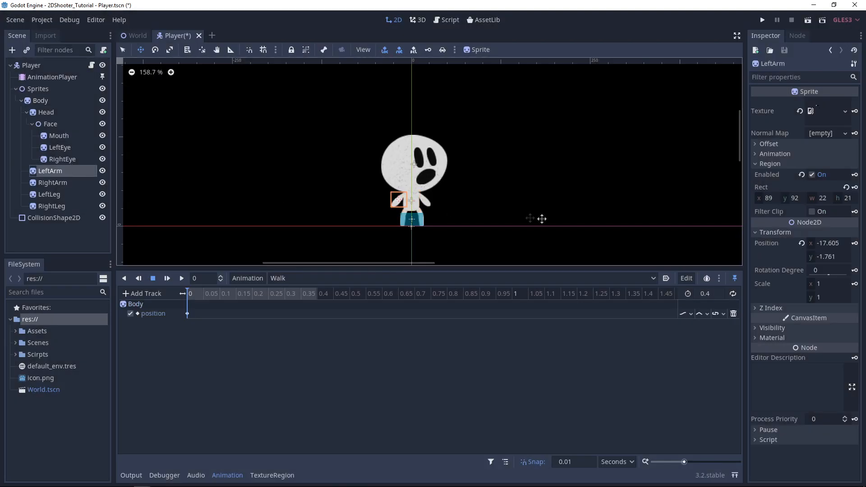
pyautogui.click(855, 244)
pyautogui.press('Return')
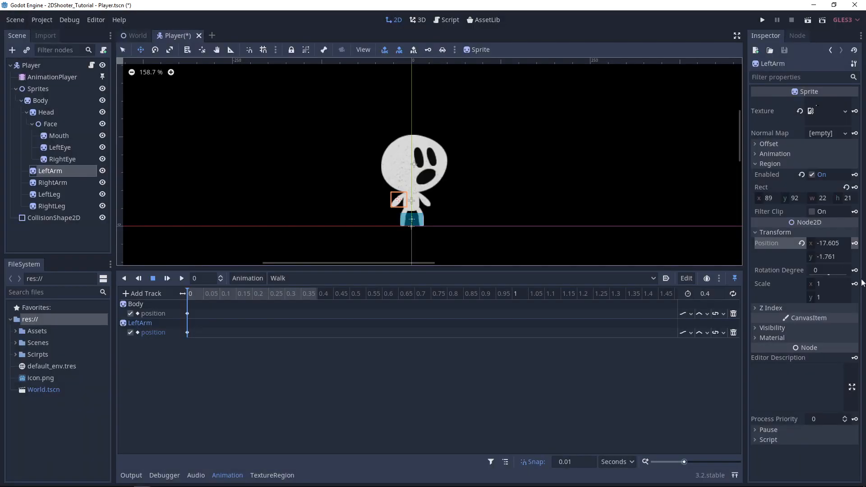
pyautogui.click(854, 270)
pyautogui.press('Return')
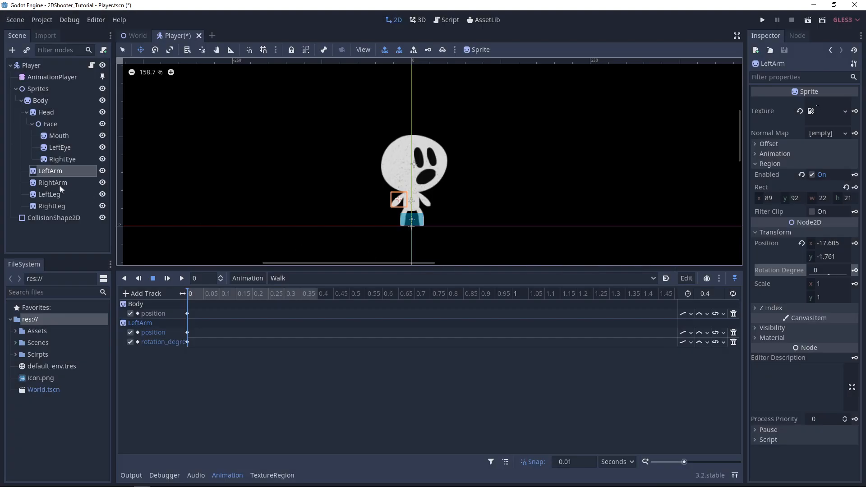
# Create position and rotation tracks for the RightArm sprite in the Walk animation, each with a key at 0 s.
pyautogui.click(51, 183)
pyautogui.click(854, 194)
pyautogui.press('Return')
pyautogui.click(854, 221)
pyautogui.press('Return')
# Create position and rotation tracks for the LeftLeg sprite in the Walk animation, each with a key at 0 s.
pyautogui.click(50, 194)
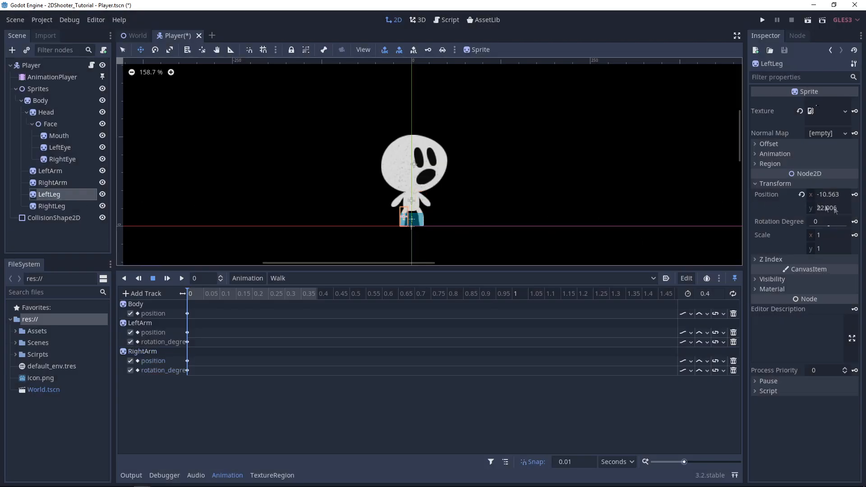
pyautogui.click(854, 195)
pyautogui.press('Return')
pyautogui.click(854, 222)
pyautogui.press('Return')
# Create position and rotation tracks for the RightLeg sprite in the Walk animation, each with a key at 0 s.
pyautogui.click(51, 206)
pyautogui.click(854, 194)
pyautogui.press('Return')
pyautogui.click(854, 221)
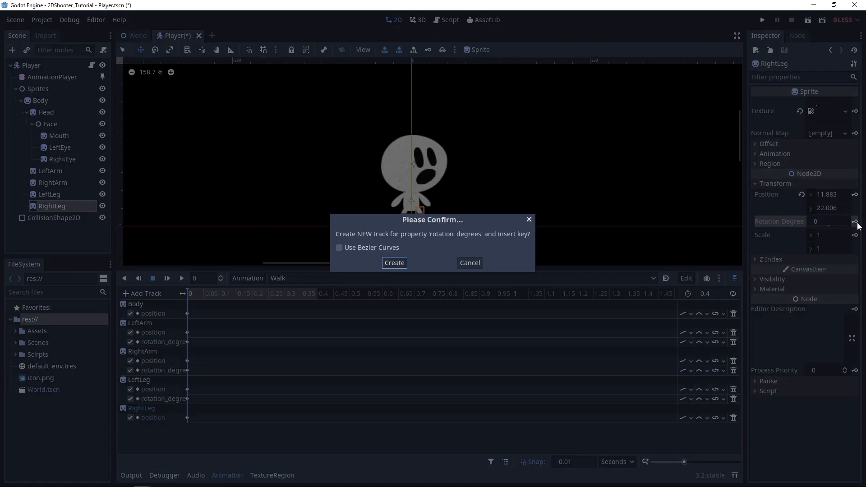
pyautogui.press('Return')
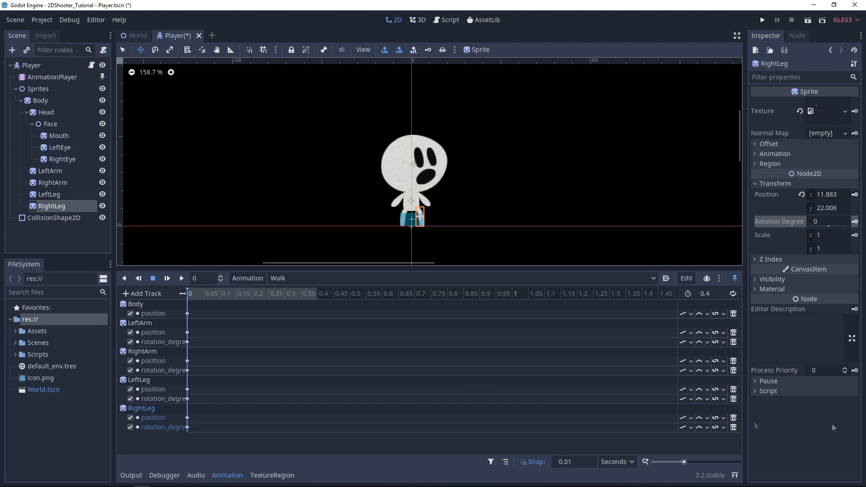
# At 0.15 s, rotate LeftArm to about -35.1° and move it behind the body to about (-6.5, 0.2).
pyautogui.click(236, 294)
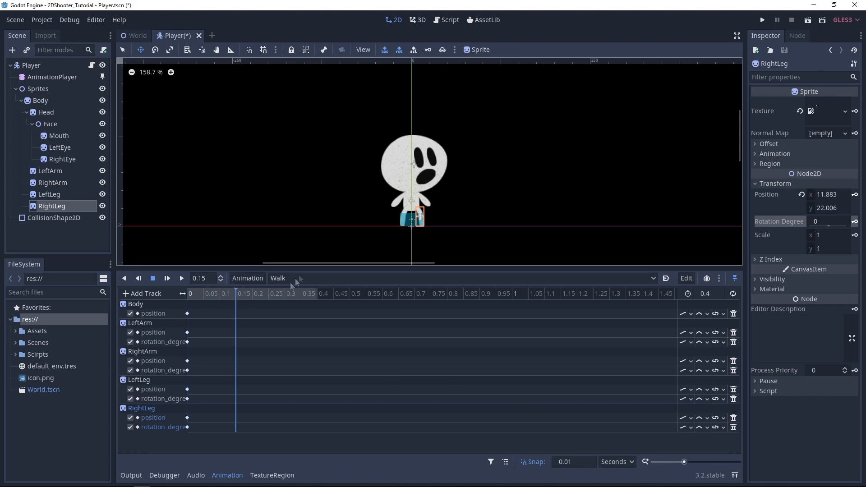
pyautogui.click(50, 174)
pyautogui.moveTo(392, 205); pyautogui.dragTo(396, 205)
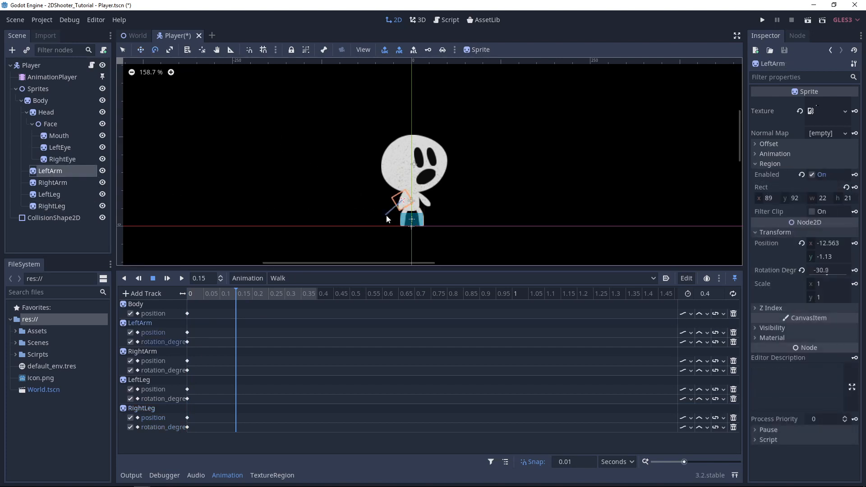
pyautogui.click(141, 50)
pyautogui.moveTo(393, 209); pyautogui.dragTo(379, 203)
pyautogui.scroll(6, 430, 209)
pyautogui.scroll(1, 417, 201)
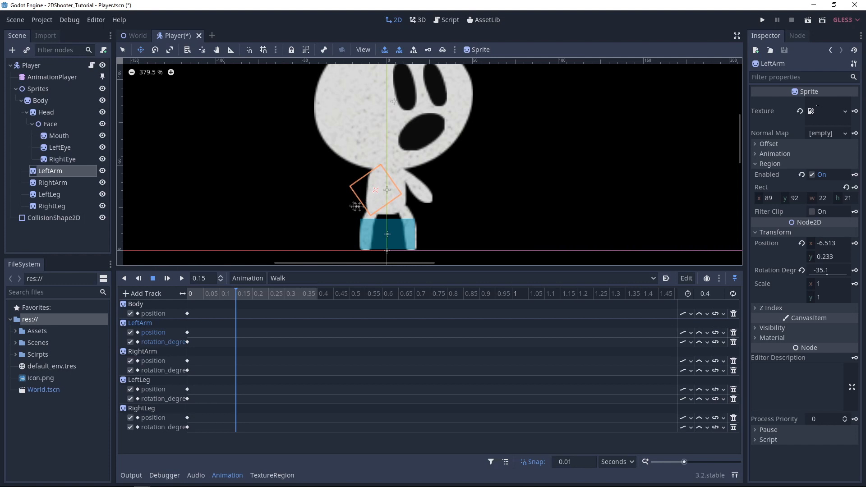
# At 0.15 s, rotate RightArm to about 43.6°, move it to about (6.3, 0.3), and insert position and rotation keys.
pyautogui.click(52, 183)
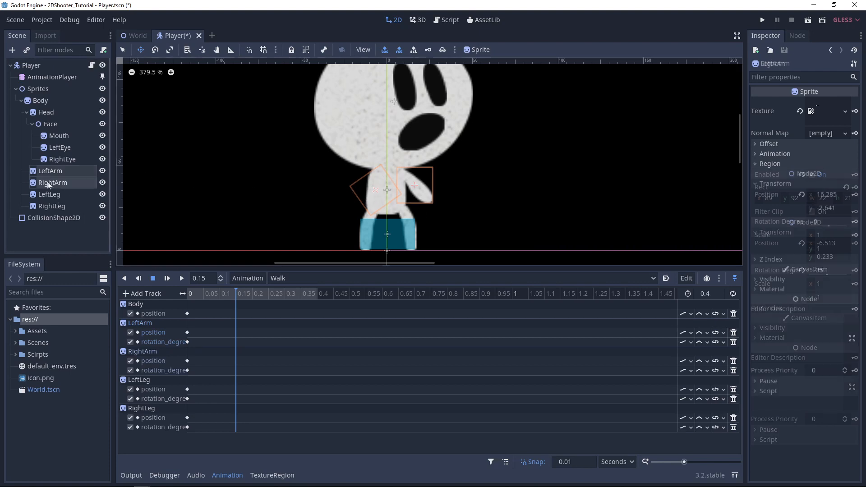
pyautogui.moveTo(414, 186); pyautogui.dragTo(390, 207)
pyautogui.click(155, 50)
pyautogui.click(141, 50)
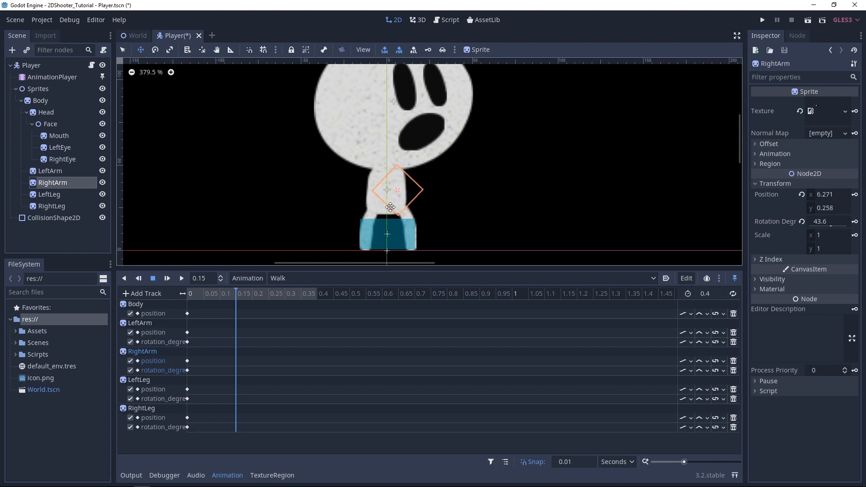
pyautogui.click(855, 196)
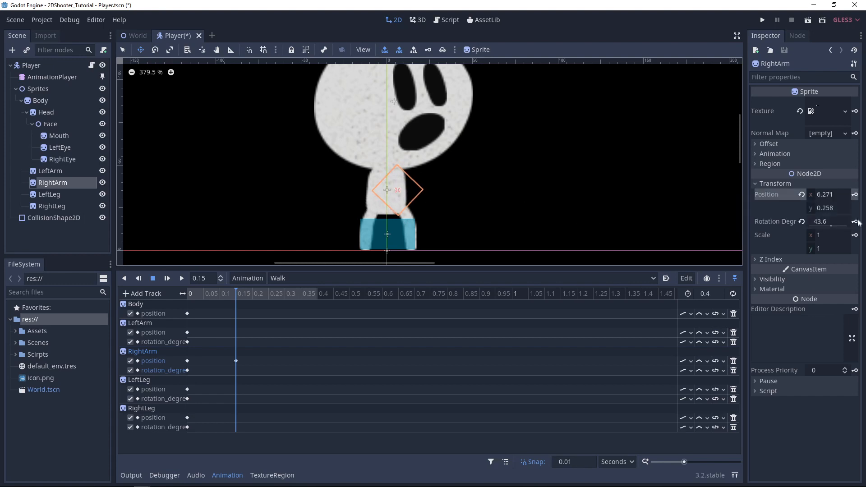
pyautogui.click(854, 221)
# Insert position and rotation keys for LeftArm at 0.15 s and select the four arm keys at that time.
pyautogui.click(50, 171)
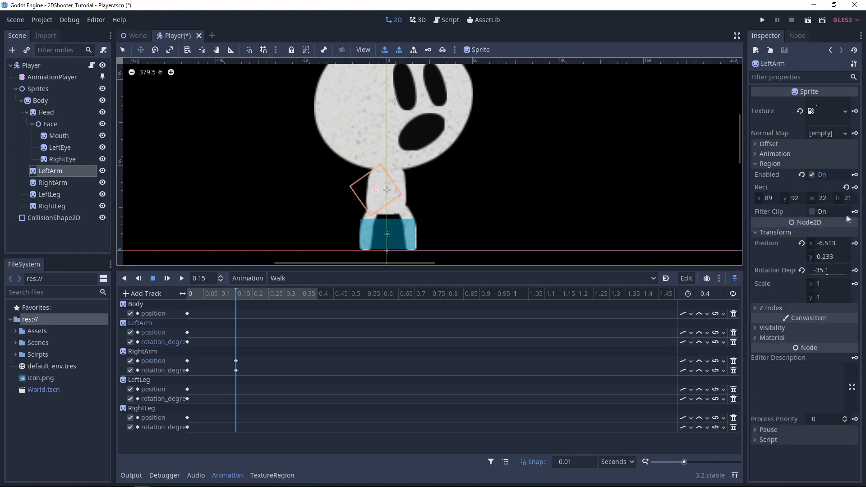
pyautogui.click(854, 242)
pyautogui.click(854, 270)
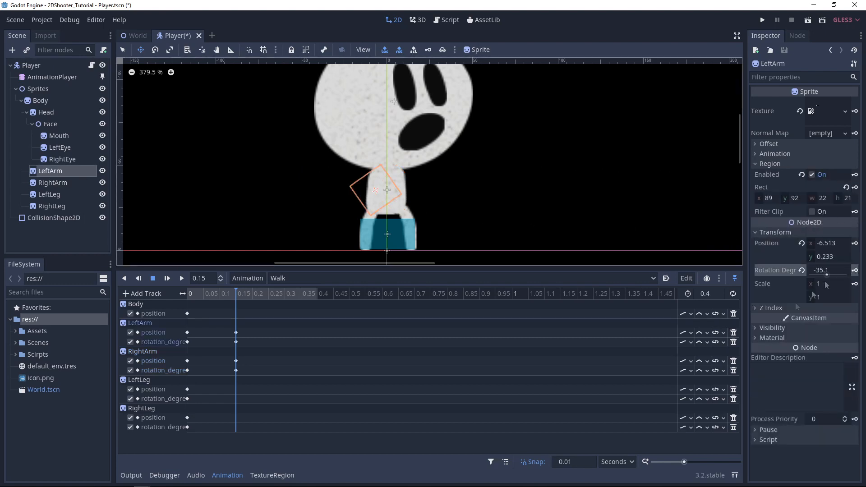
pyautogui.moveTo(237, 337); pyautogui.dragTo(259, 383)
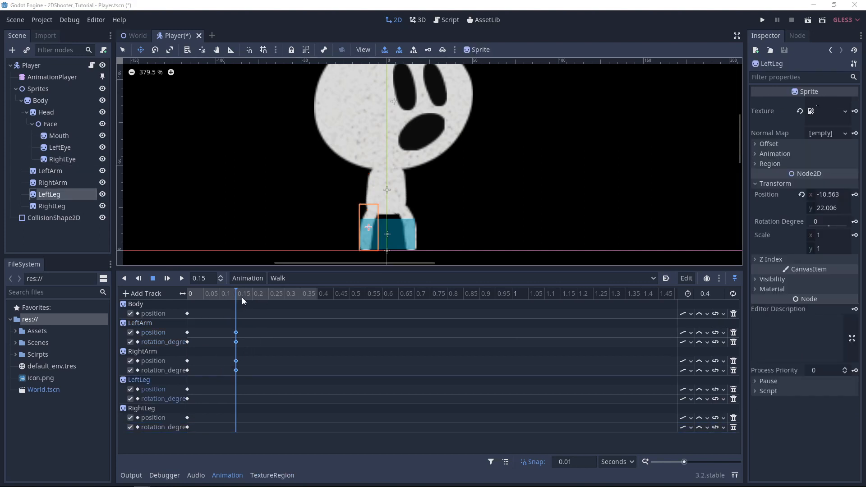
# At 0.1 s, raise LeftLeg to about (-9.2, 10.7), move RightLeg to about (5.6, 22), and insert their position keys.
pyautogui.moveTo(226, 293); pyautogui.dragTo(221, 293)
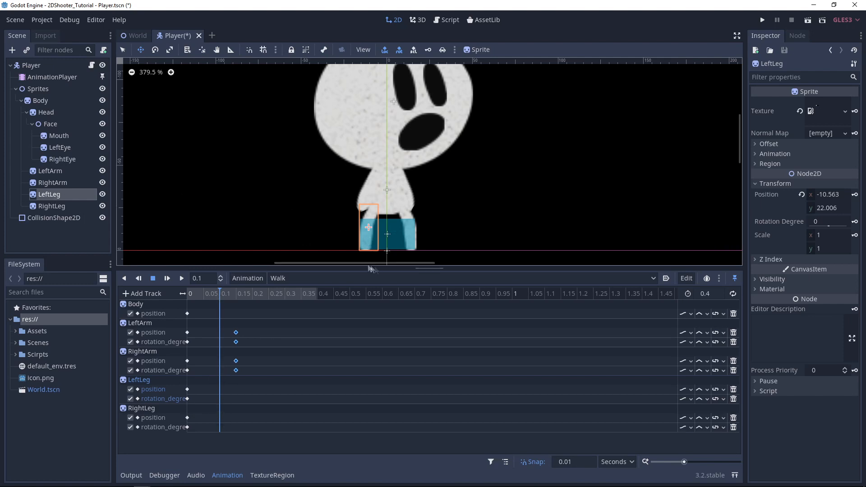
pyautogui.moveTo(367, 243); pyautogui.dragTo(369, 224)
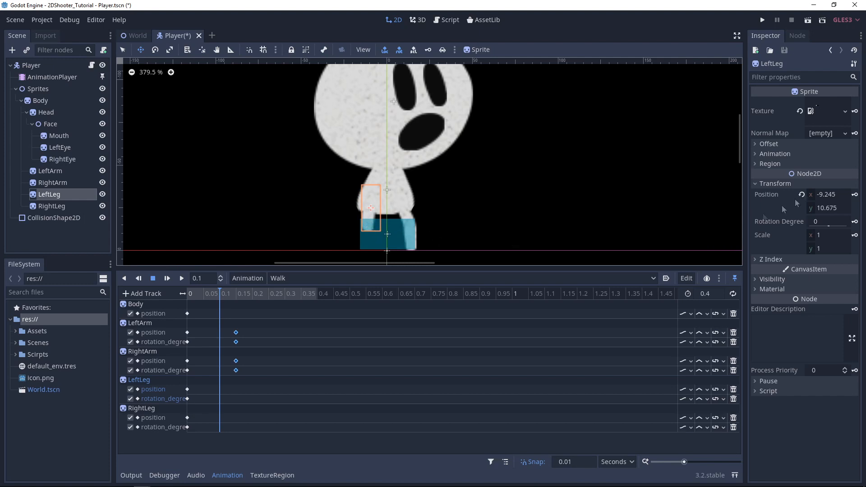
pyautogui.click(855, 195)
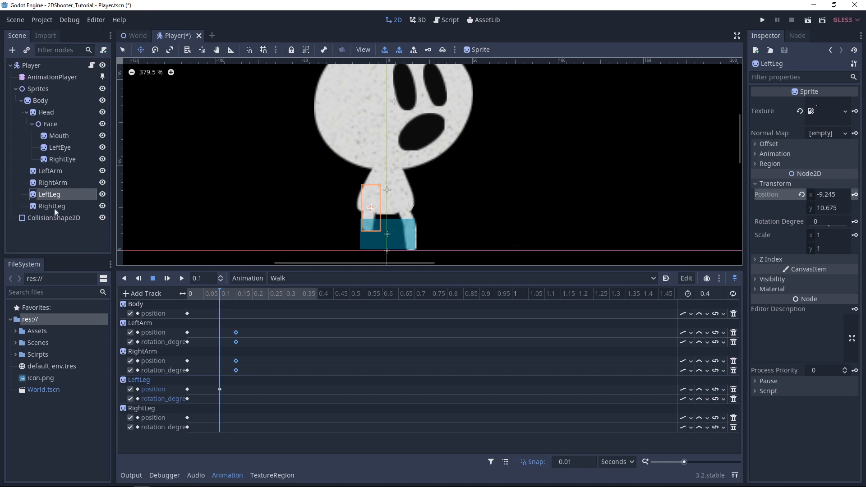
pyautogui.click(411, 248)
pyautogui.moveTo(412, 246); pyautogui.dragTo(401, 247)
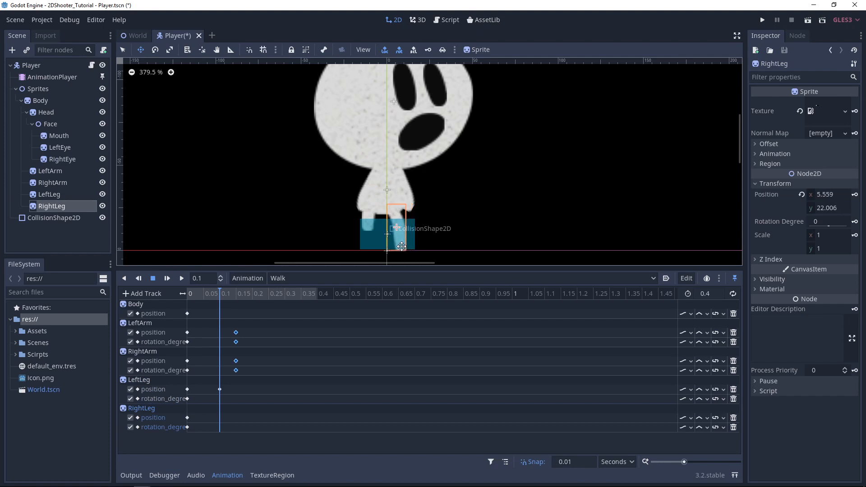
pyautogui.click(854, 194)
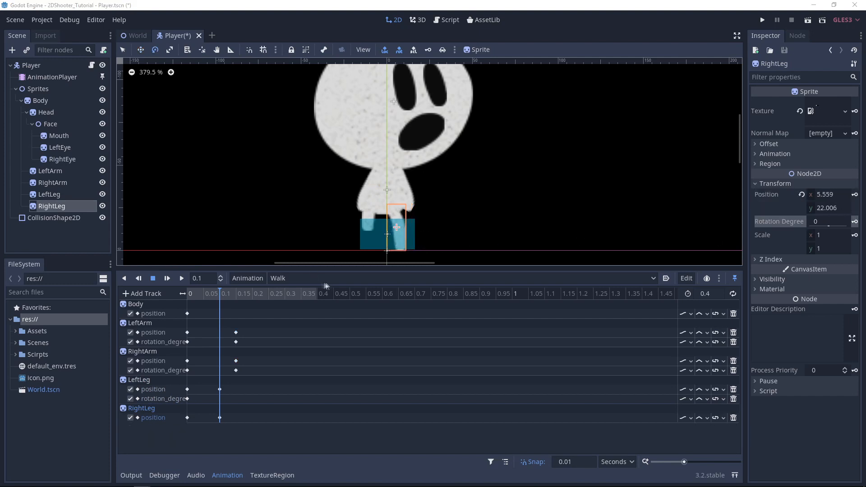
# Lower the Body sprite to position (0, 2.5) at 0.1 s and insert a position key.
pyautogui.click(43, 101)
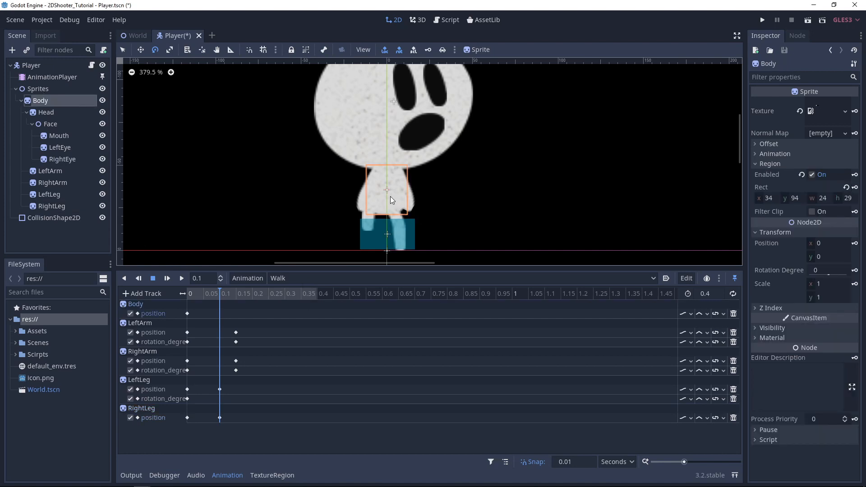
pyautogui.press('w')
pyautogui.moveTo(390, 200); pyautogui.dragTo(390, 204)
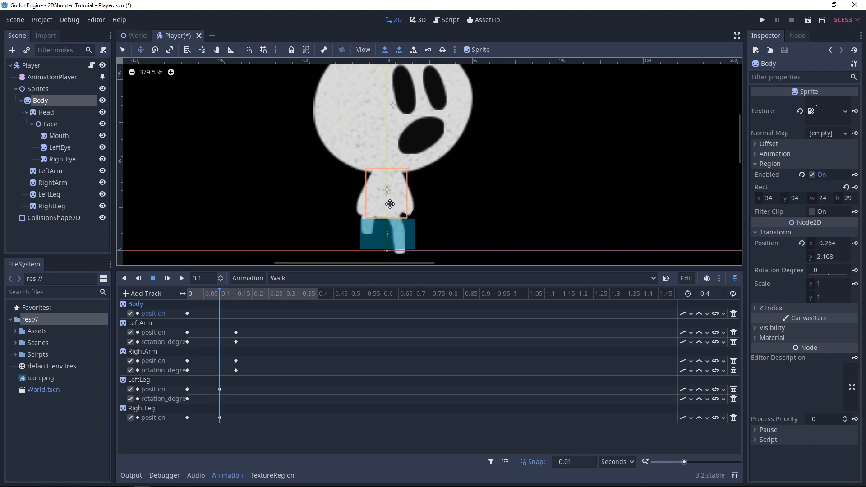
pyautogui.click(820, 242)
pyautogui.write('0')
pyautogui.click(836, 256)
pyautogui.write('2')
pyautogui.press('Return')
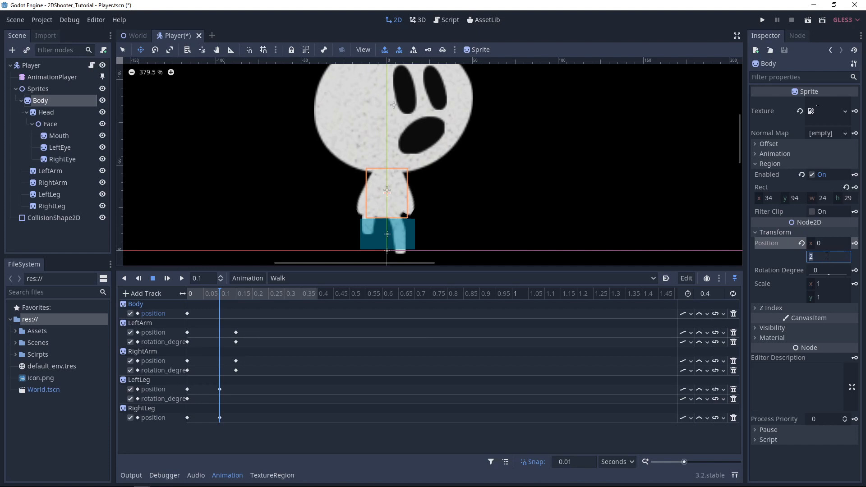
pyautogui.press('Return')
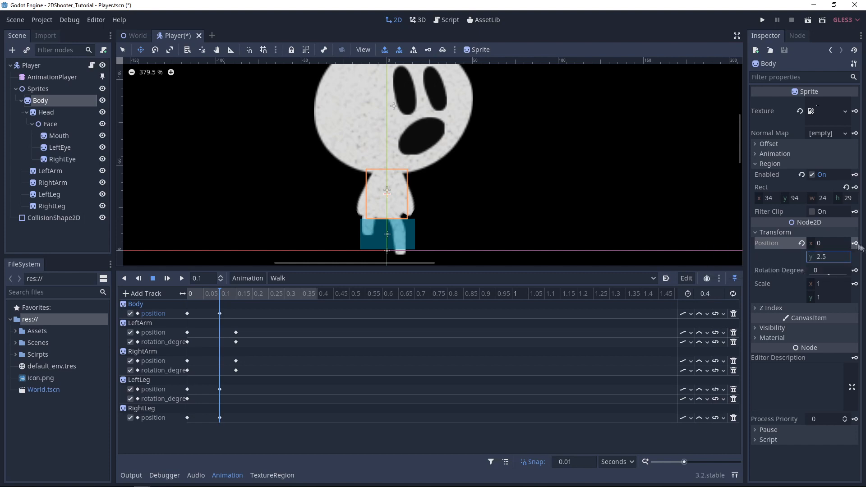
# Shift LeftLeg inward to about (-6.9, 10.7) at 0.1 s and update its position key.
pyautogui.moveTo(220, 294)
pyautogui.mouseDown()
pyautogui.moveTo(239, 293)
pyautogui.moveTo(198, 294)
pyautogui.moveTo(220, 293)
pyautogui.mouseUp()
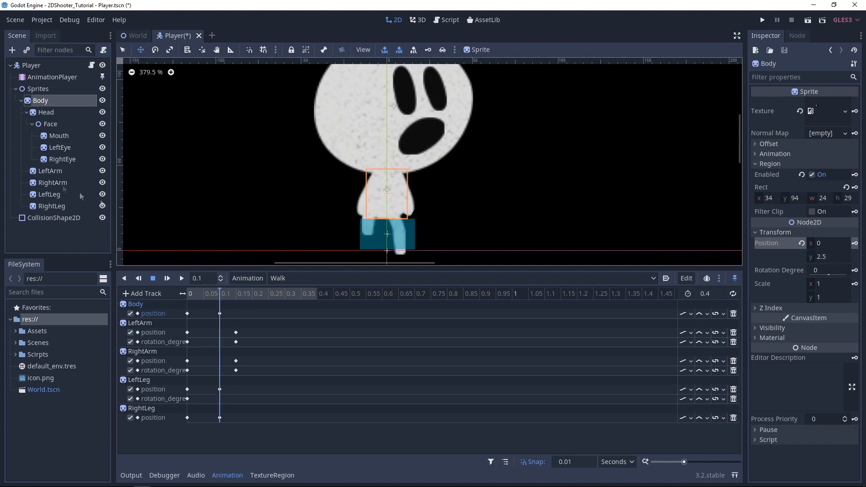
pyautogui.click(54, 196)
pyautogui.moveTo(371, 230); pyautogui.dragTo(375, 230)
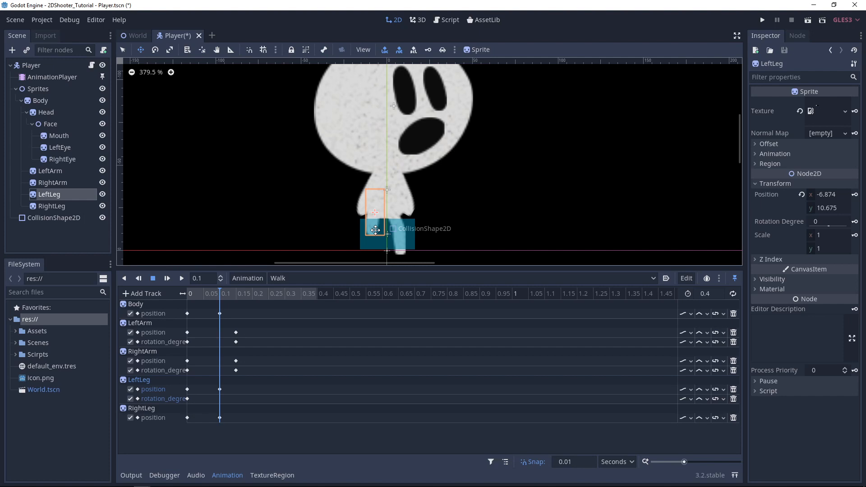
pyautogui.click(854, 195)
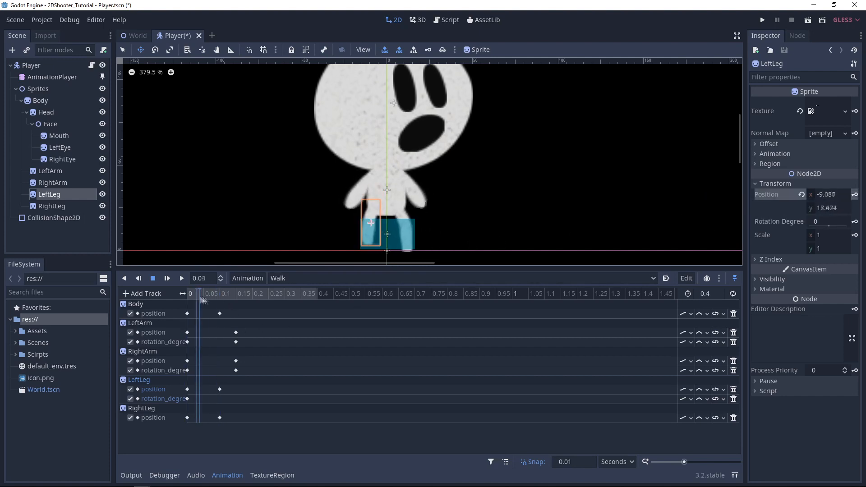
# At 0.15 s, move LeftLeg to about (-1.3, 10.7) and RightLeg to about (0.3, 19.6), inserting a position key for each.
pyautogui.click(217, 296)
pyautogui.moveTo(218, 296); pyautogui.dragTo(236, 296)
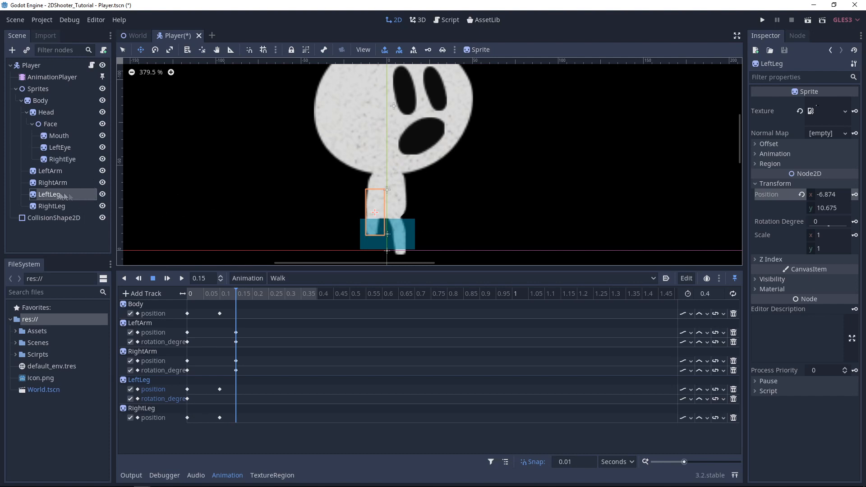
pyautogui.moveTo(376, 227); pyautogui.dragTo(386, 228)
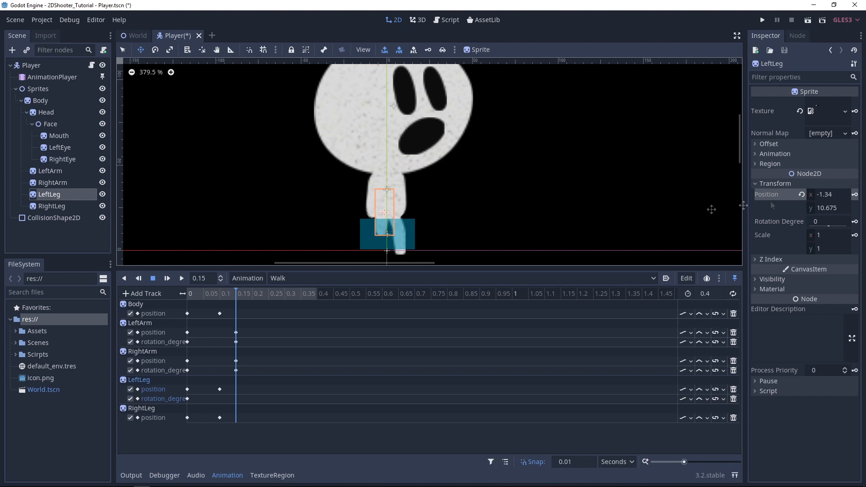
pyautogui.click(855, 195)
pyautogui.click(58, 207)
pyautogui.moveTo(402, 246); pyautogui.dragTo(394, 242)
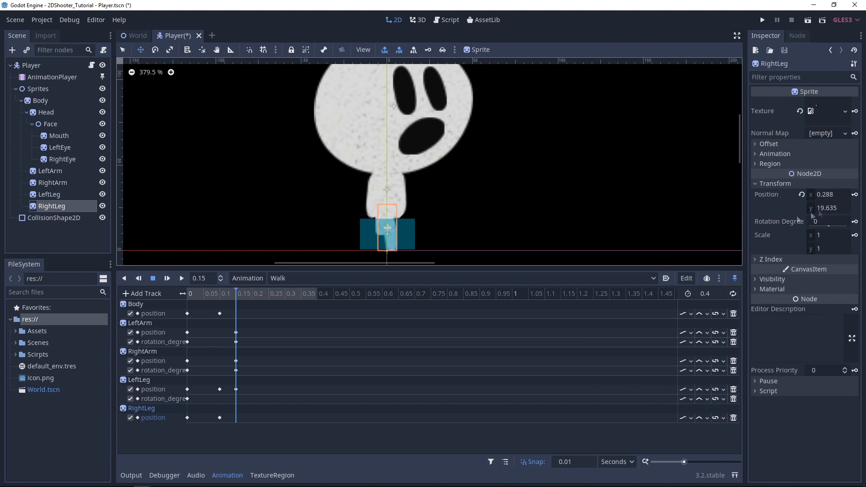
pyautogui.click(855, 197)
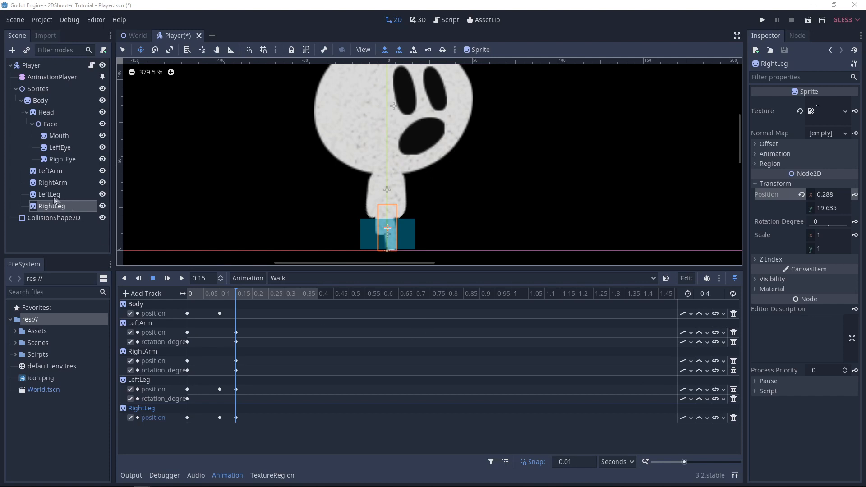
# At 0.15 s, rotate RightLeg to about 17.2° and move it to about (1.1, 18.8).
pyautogui.click(155, 50)
pyautogui.moveTo(399, 258); pyautogui.dragTo(388, 259)
pyautogui.click(141, 50)
pyautogui.moveTo(392, 239); pyautogui.dragTo(384, 238)
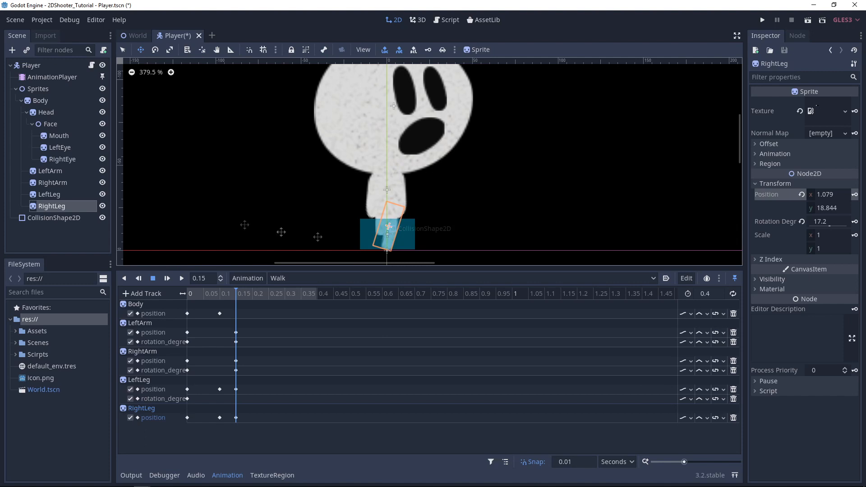
# At 0.15 s, rotate LeftLeg to about -16.5°, move it to about (-2.9, 10.4), and insert rotation keys for both legs.
pyautogui.click(53, 196)
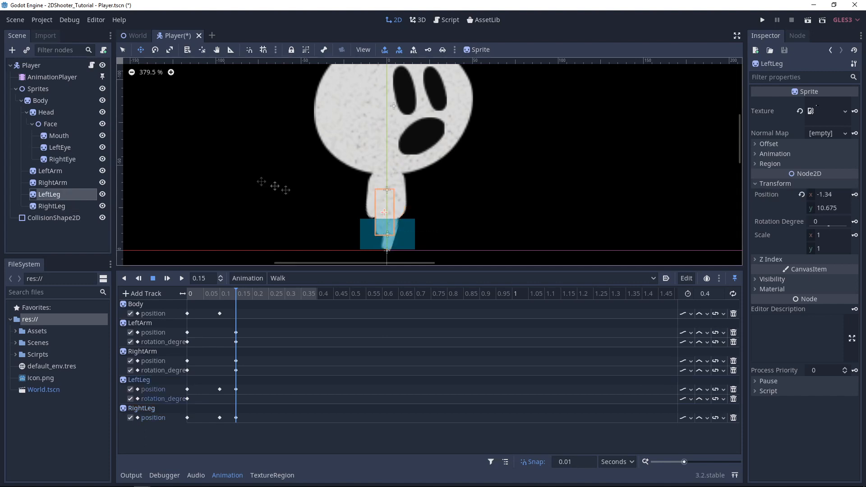
pyautogui.click(155, 50)
pyautogui.moveTo(358, 230); pyautogui.dragTo(382, 223)
pyautogui.click(141, 50)
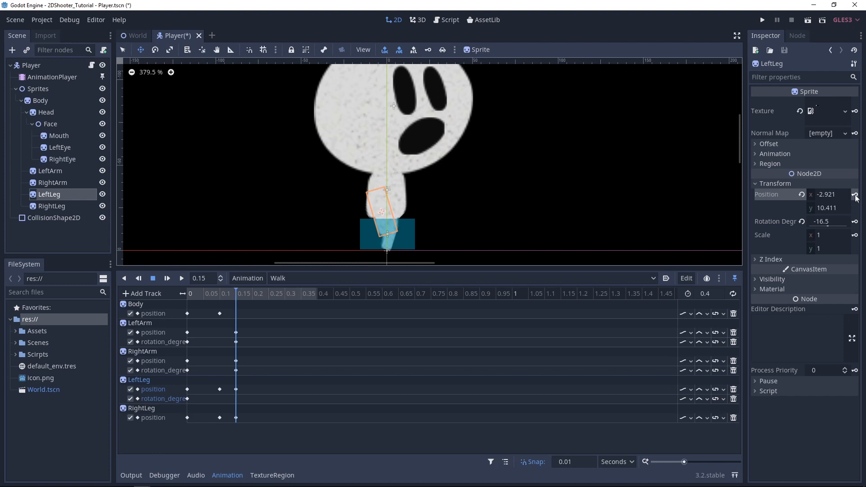
pyautogui.click(66, 208)
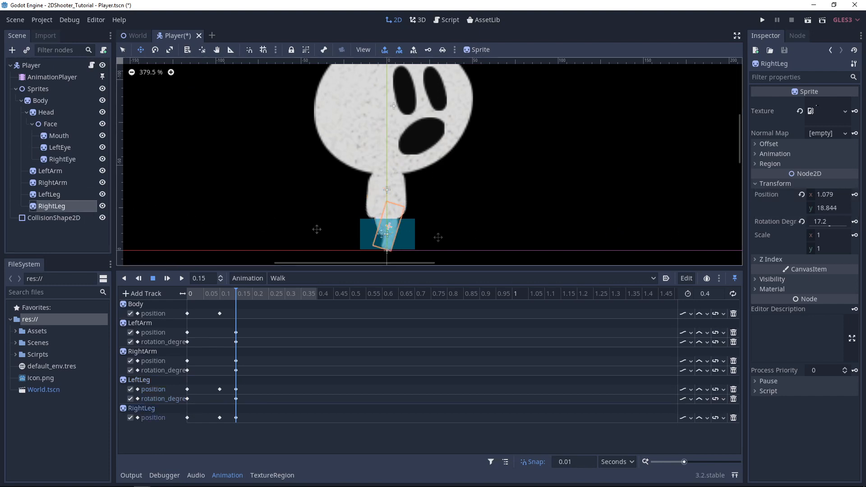
pyautogui.click(854, 221)
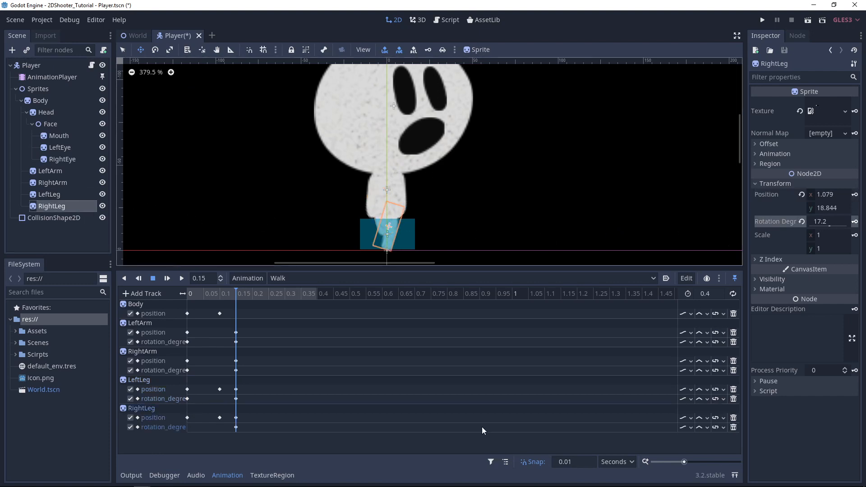
# At 0.16 s, raise RightLeg to about (0.3, 9.9) and rotate it to about -8.3°.
pyautogui.click(239, 294)
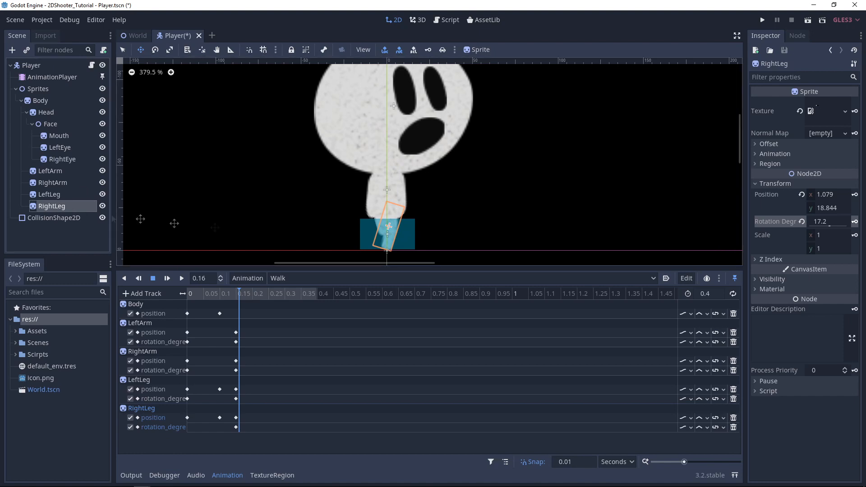
pyautogui.moveTo(392, 235); pyautogui.dragTo(393, 221)
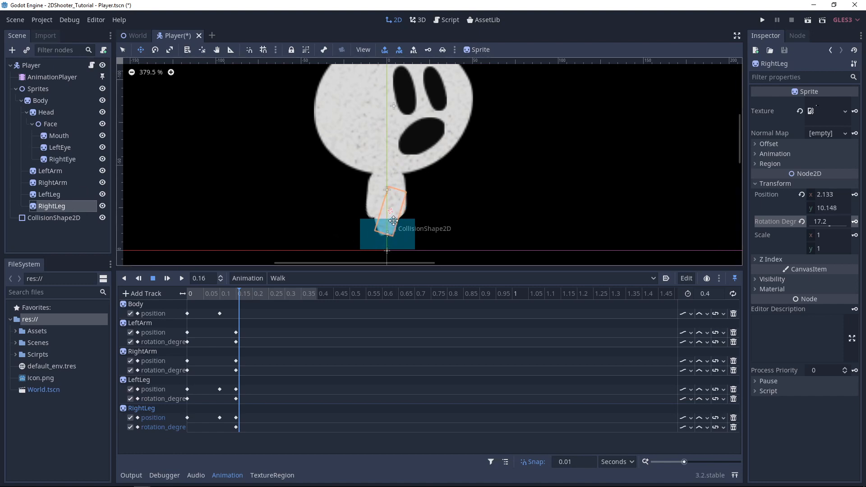
pyautogui.click(155, 49)
pyautogui.moveTo(389, 251); pyautogui.dragTo(390, 219)
pyautogui.click(141, 50)
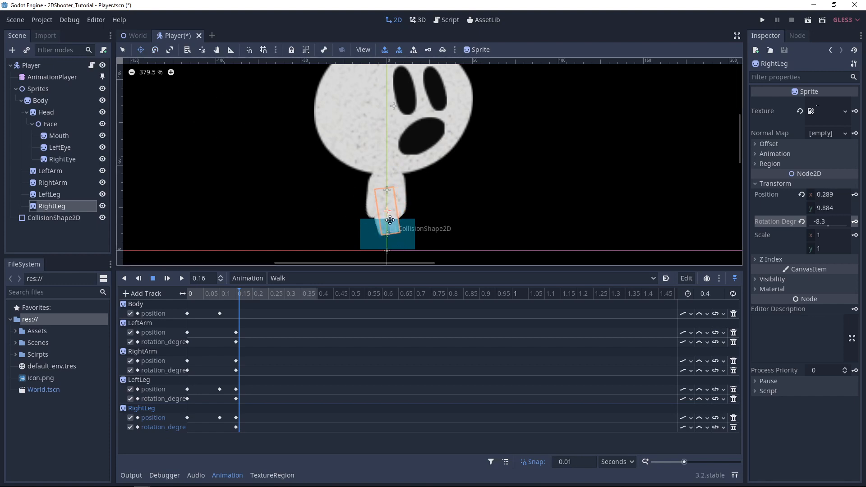
# At 0.16 s, rotate LeftLeg to about 1.4°, move it to about (-1.1, 18.3), and insert position and rotation keys for both legs.
pyautogui.click(52, 197)
pyautogui.moveTo(382, 228)
pyautogui.mouseDown()
pyautogui.moveTo(390, 248)
pyautogui.moveTo(381, 243)
pyautogui.mouseUp()
pyautogui.press('e')
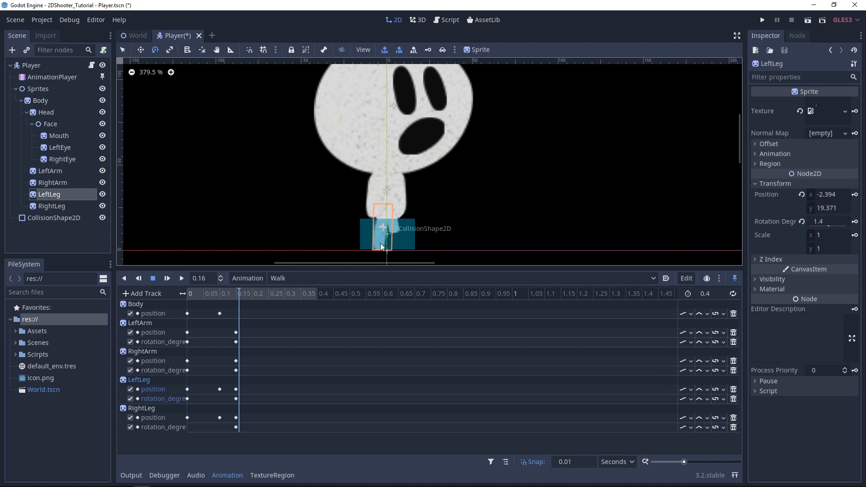
pyautogui.press('w')
pyautogui.moveTo(383, 249); pyautogui.dragTo(386, 248)
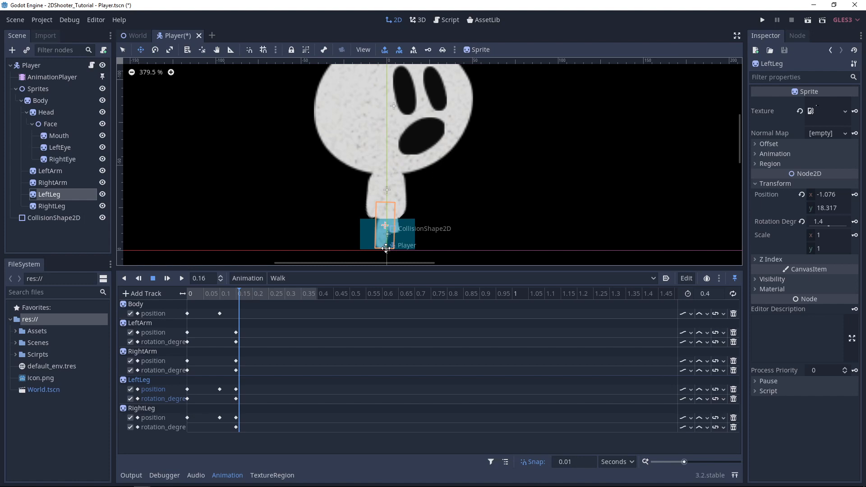
pyautogui.click(856, 195)
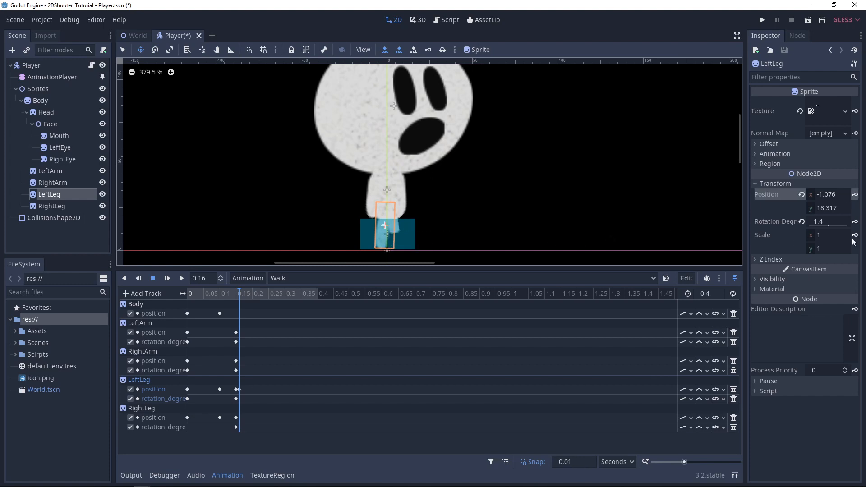
pyautogui.click(854, 221)
pyautogui.click(82, 206)
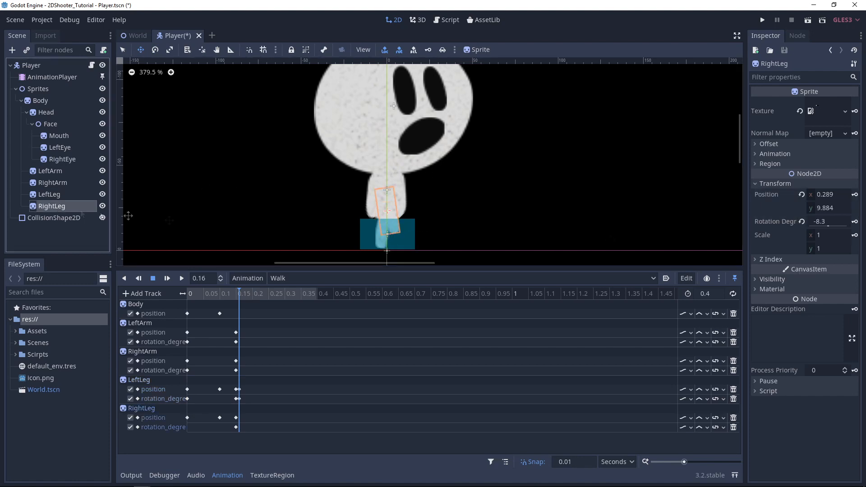
pyautogui.click(855, 222)
# At 0.3 s, swing LeftArm outward to about (-17.6, -7.1) and rotate it to about 23.9°.
pyautogui.moveTo(239, 293); pyautogui.dragTo(284, 294)
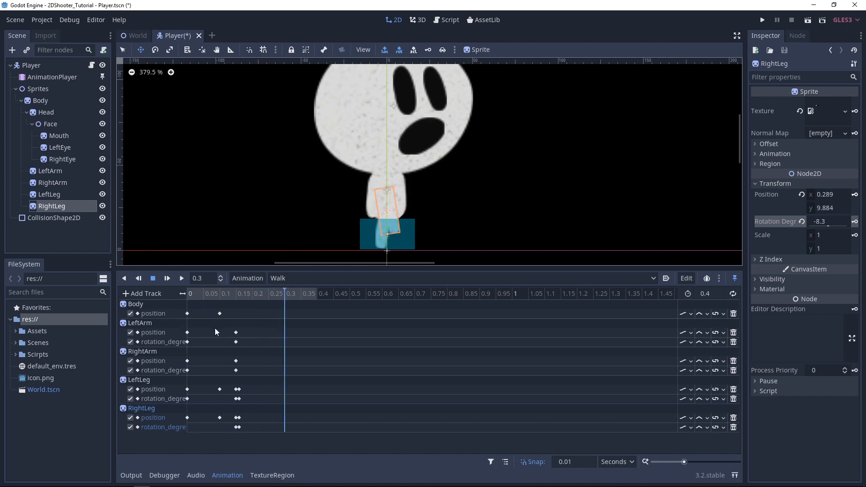
pyautogui.click(57, 172)
pyautogui.moveTo(368, 215); pyautogui.dragTo(344, 197)
pyautogui.press('e')
pyautogui.click(143, 50)
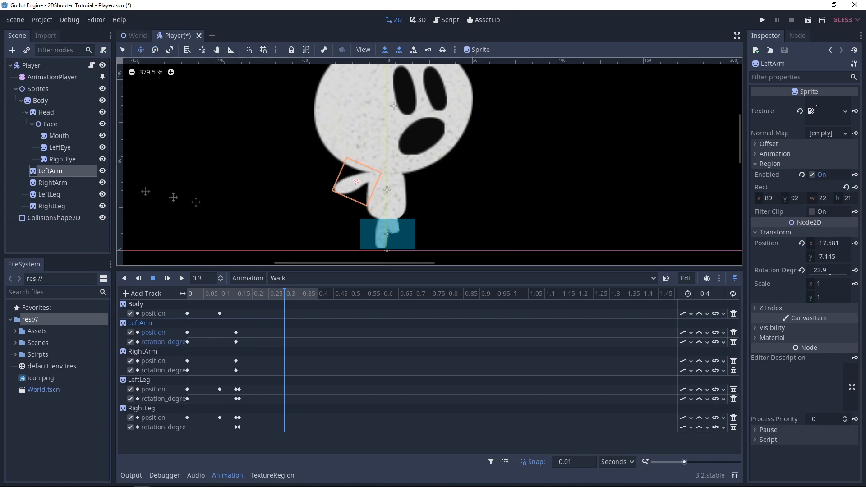
# At 0.3 s, swing RightArm outward to about (15.2, -5.3) and rotate it to about -14.8°.
pyautogui.click(45, 184)
pyautogui.moveTo(403, 211); pyautogui.dragTo(409, 193)
pyautogui.click(155, 50)
pyautogui.click(141, 50)
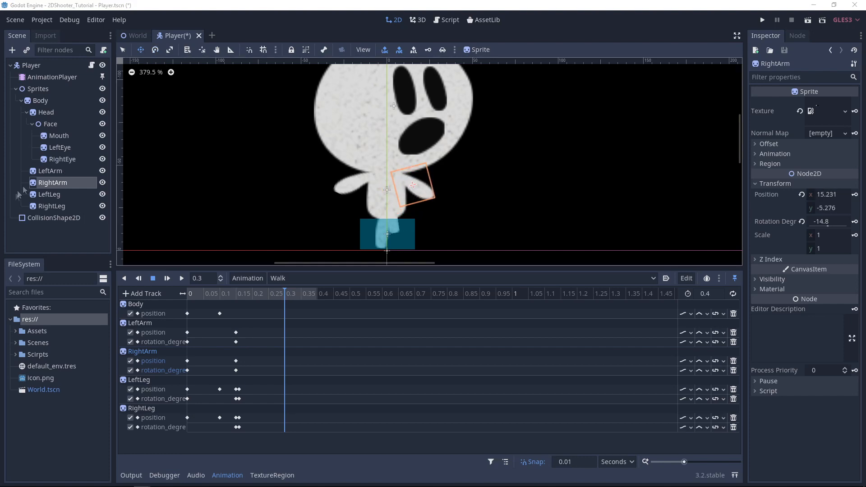
# At 0.3 s, rotate RightLeg to about -36.5° and move it to about (7.7, 8).
pyautogui.click(56, 208)
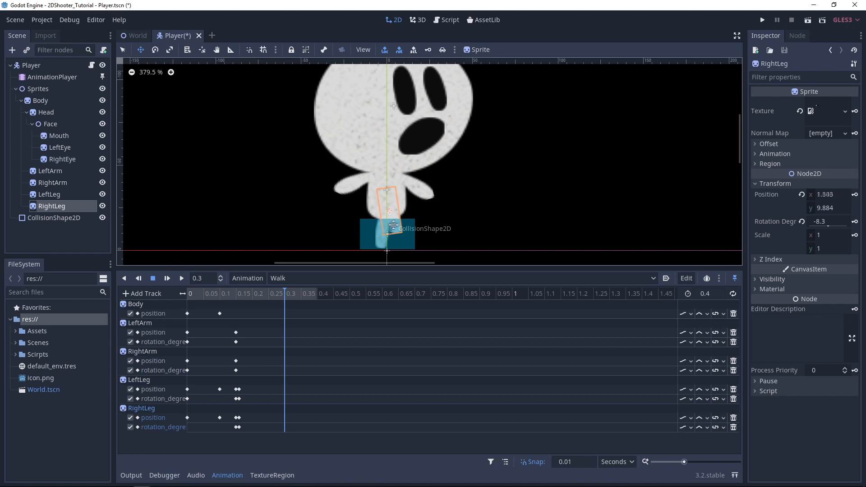
pyautogui.click(155, 50)
pyautogui.moveTo(421, 238); pyautogui.dragTo(398, 208)
pyautogui.click(140, 50)
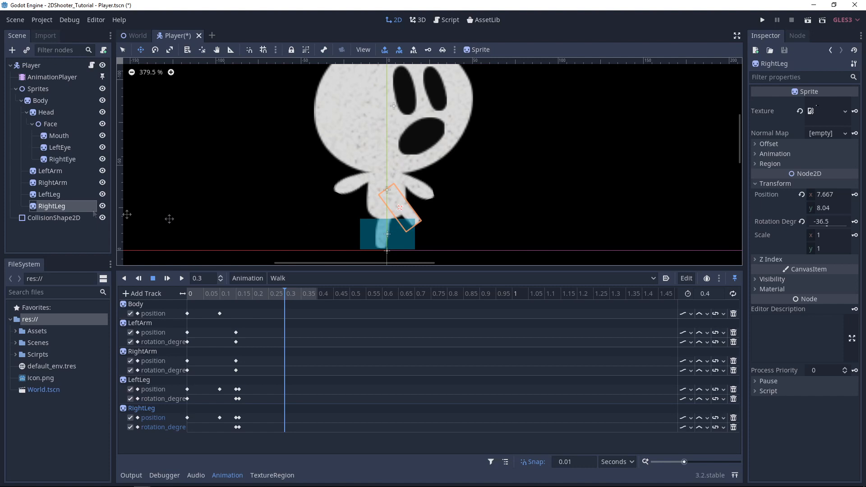
# At 0.3 s, move LeftLeg to about (-10.6, 17.5) and rotate it to about 15°.
pyautogui.click(51, 194)
pyautogui.moveTo(384, 236); pyautogui.dragTo(357, 233)
pyautogui.click(156, 50)
pyautogui.click(143, 50)
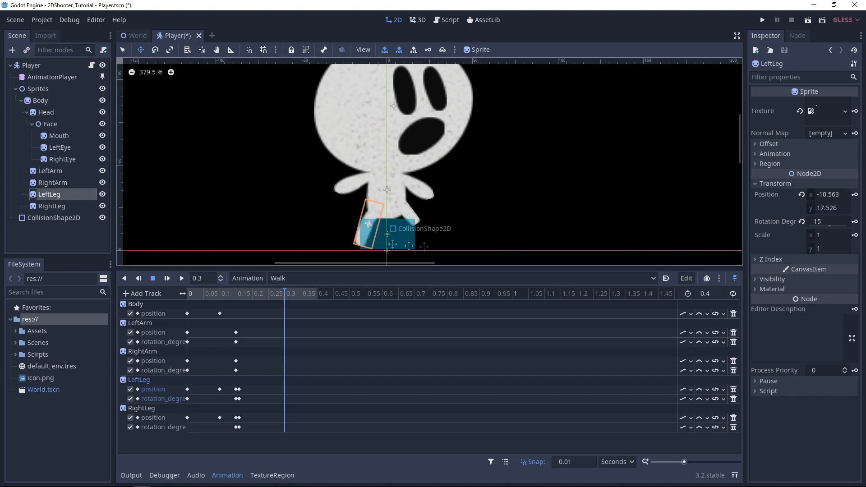
pyautogui.scroll(-3, 518, 221)
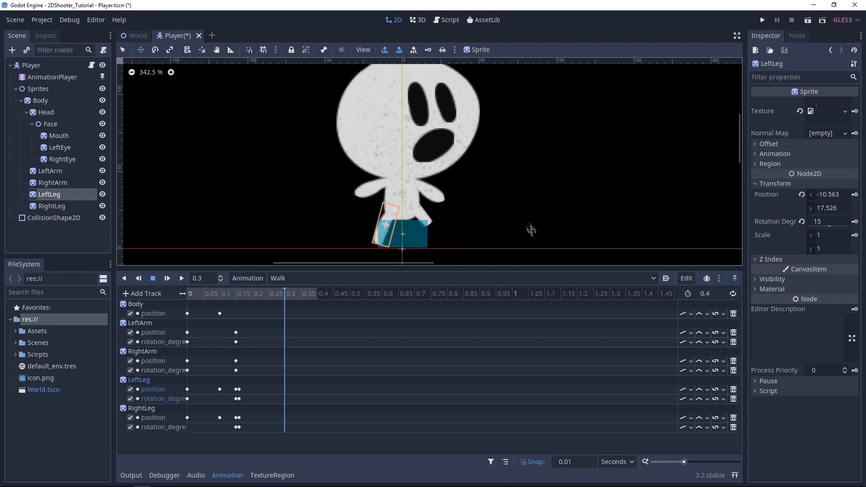
# Insert position and rotation keyframes for LeftLeg and RightLeg at 0.3 s in the Walk animation.
pyautogui.click(854, 195)
pyautogui.click(854, 222)
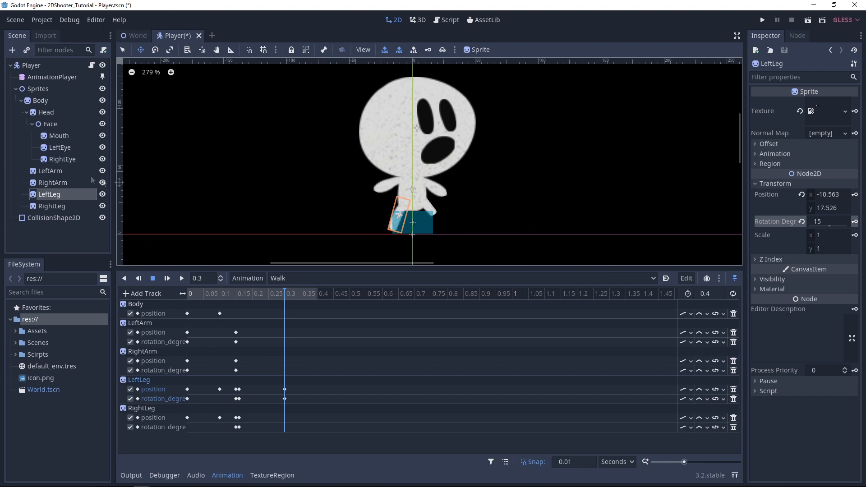
pyautogui.click(51, 206)
pyautogui.click(854, 194)
pyautogui.click(855, 221)
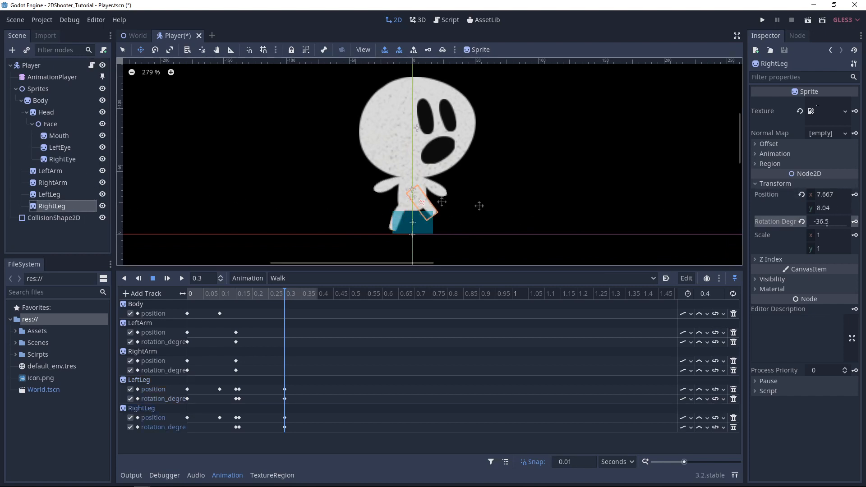
# Insert position and rotation keyframes for RightArm and LeftArm at 0.3 s.
pyautogui.click(52, 183)
pyautogui.click(855, 195)
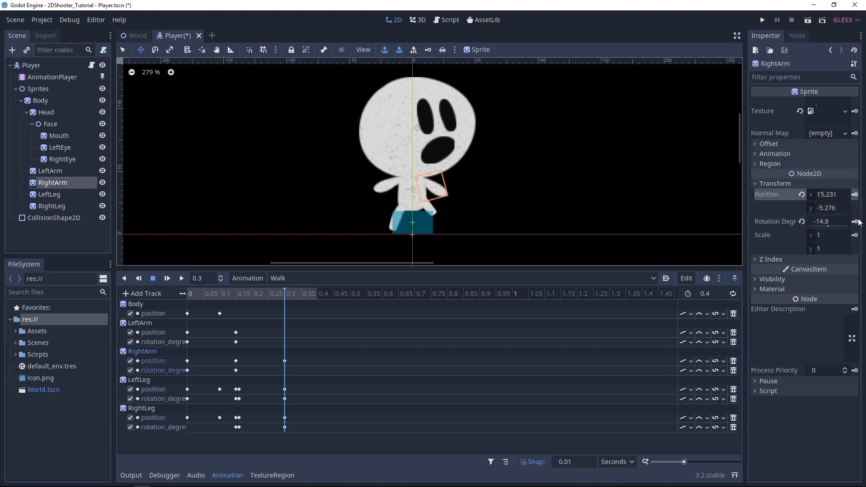
pyautogui.click(855, 222)
pyautogui.click(65, 171)
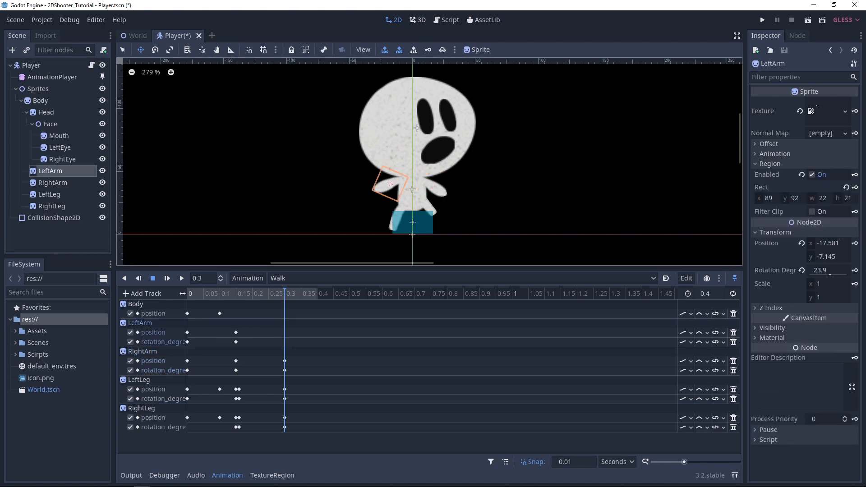
pyautogui.click(854, 243)
pyautogui.click(854, 270)
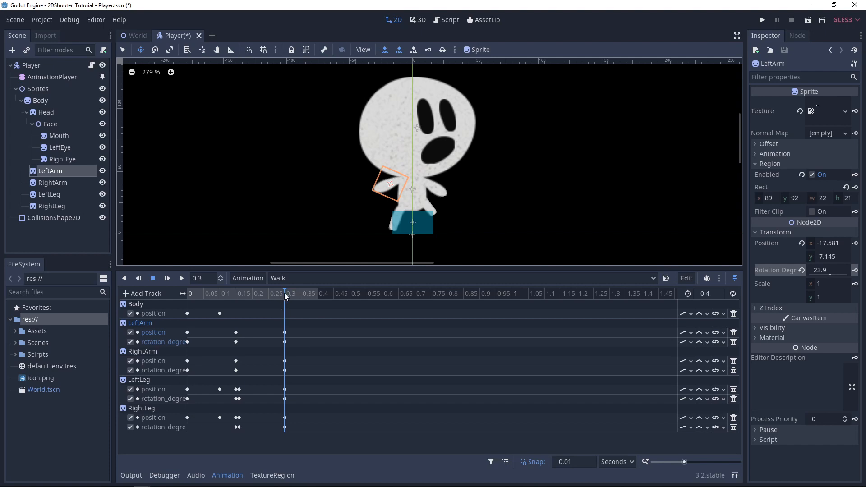
# At 0.25 s, set Body's position to (0, -2.25) and key it there and again at 0.3 s.
pyautogui.moveTo(283, 293); pyautogui.dragTo(268, 291)
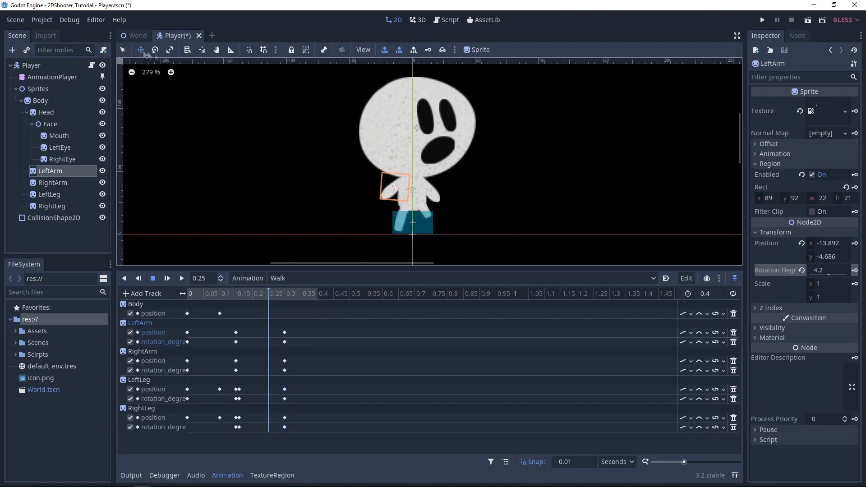
pyautogui.click(40, 101)
pyautogui.moveTo(411, 204); pyautogui.dragTo(413, 200)
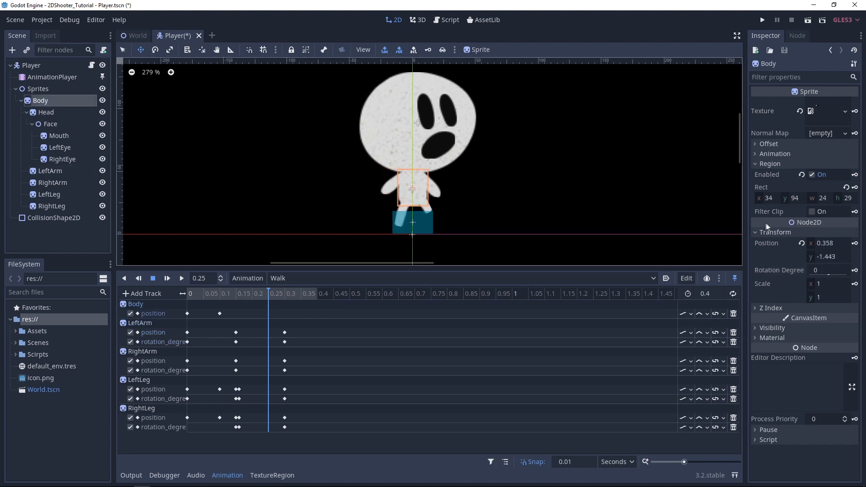
pyautogui.click(833, 242)
pyautogui.write('0')
pyautogui.click(826, 256)
pyautogui.write('-2.2')
pyautogui.press('Return')
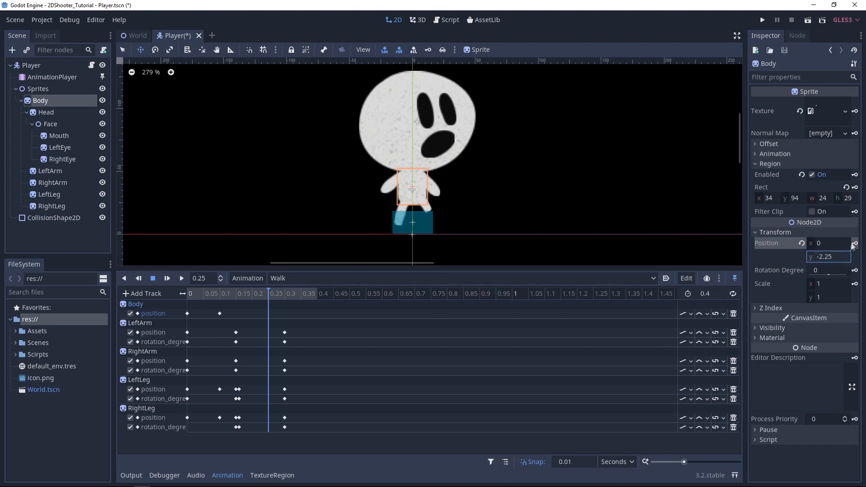
pyautogui.click(285, 294)
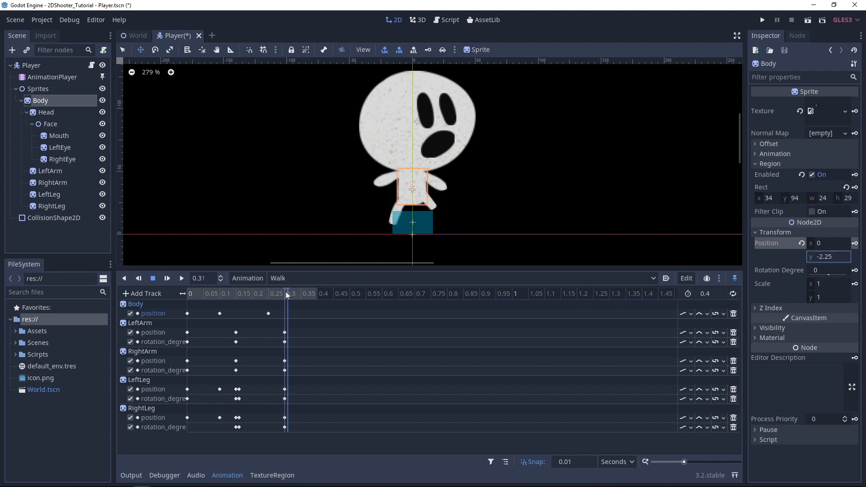
pyautogui.click(855, 243)
# At 0 s, set RightLeg's rotation to 0° and key it.
pyautogui.moveTo(291, 296); pyautogui.dragTo(317, 298)
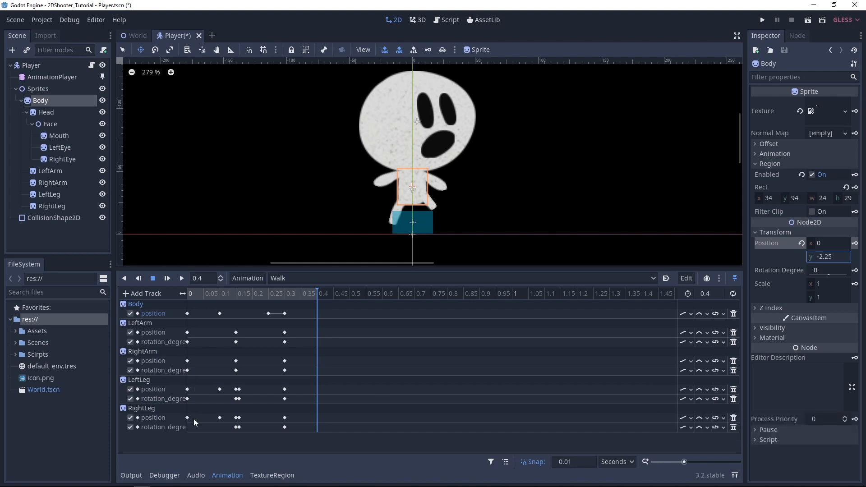
pyautogui.click(196, 430)
pyautogui.moveTo(310, 298); pyautogui.dragTo(171, 299)
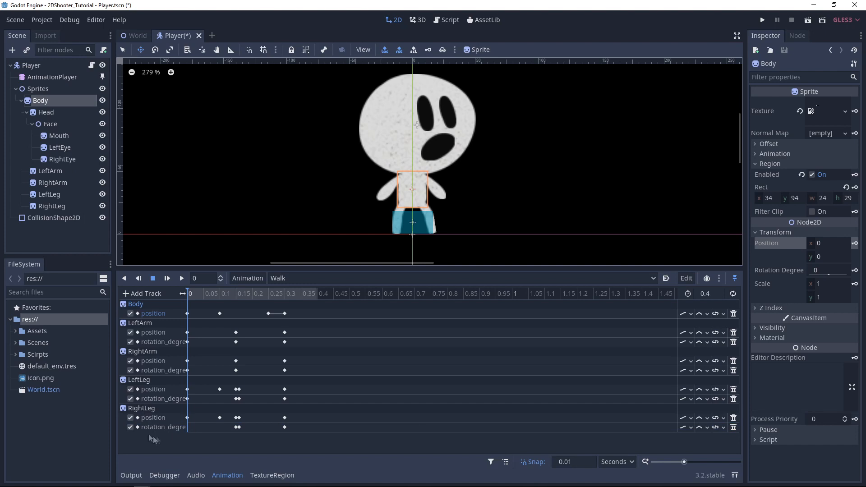
pyautogui.click(51, 206)
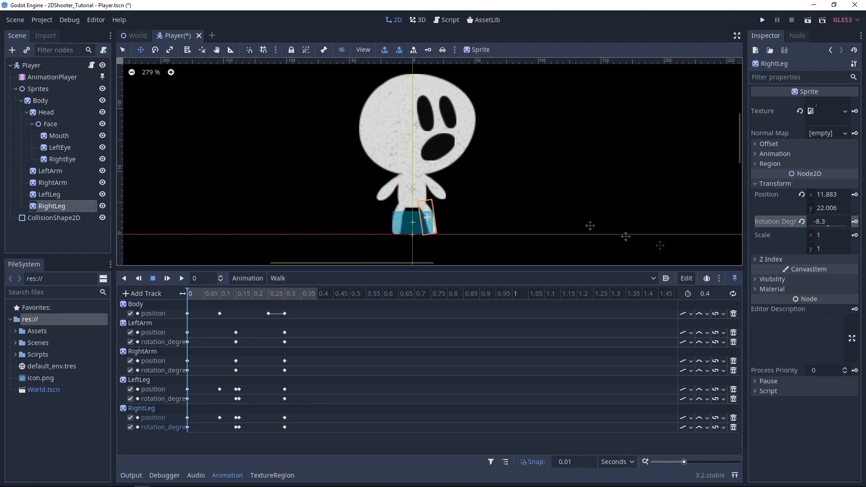
pyautogui.click(828, 221)
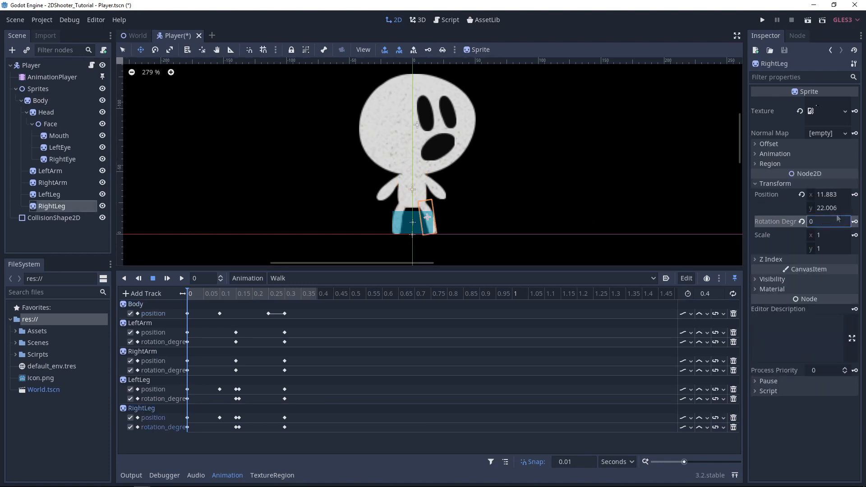
pyautogui.write('0')
pyautogui.press('Return')
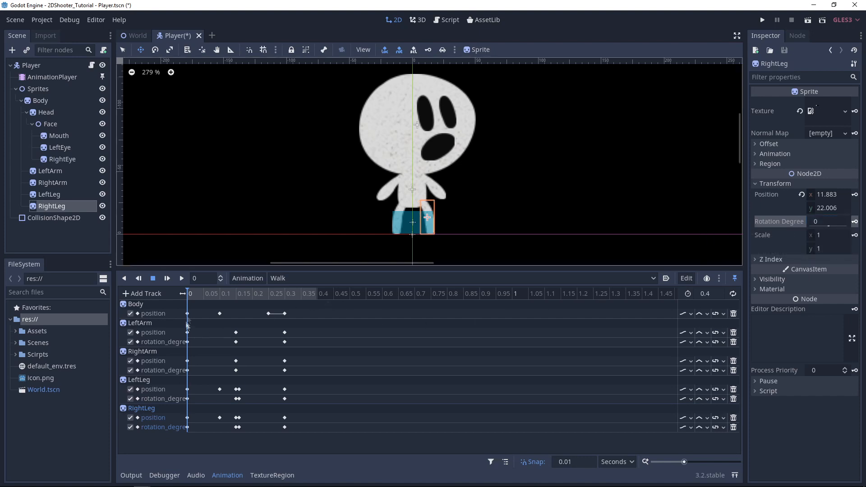
# Duplicate the 0 s keyframes of all Walk tracks to 0.4 s, then return the playhead to 0 s.
pyautogui.moveTo(187, 293); pyautogui.dragTo(349, 300)
pyautogui.click(354, 295)
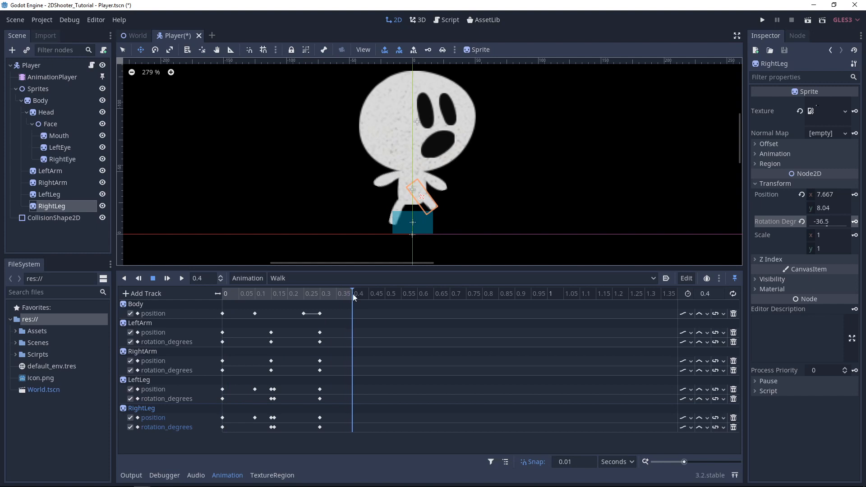
pyautogui.moveTo(234, 439); pyautogui.dragTo(210, 309)
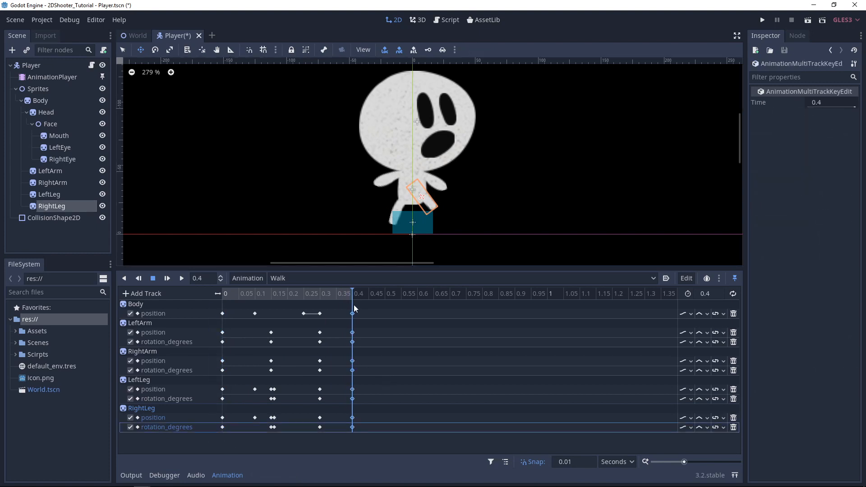
pyautogui.moveTo(355, 299); pyautogui.dragTo(192, 307)
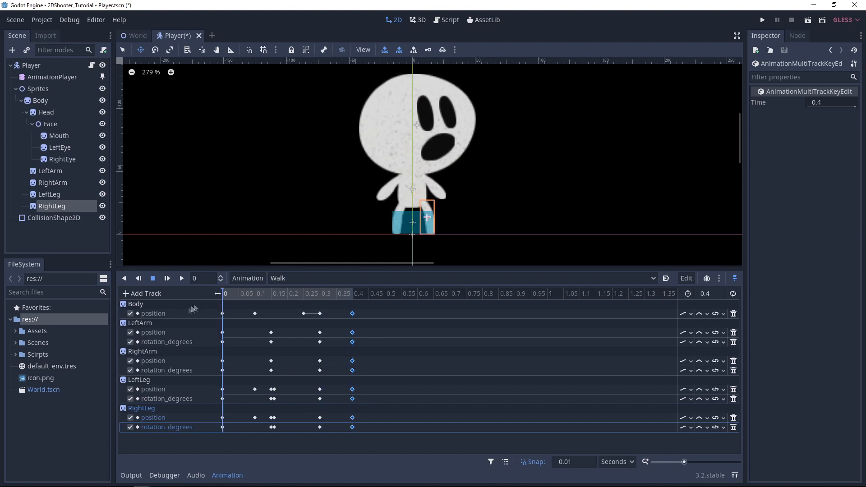
# Turn on looping for the Walk animation and play it back in the viewport.
pyautogui.click(733, 294)
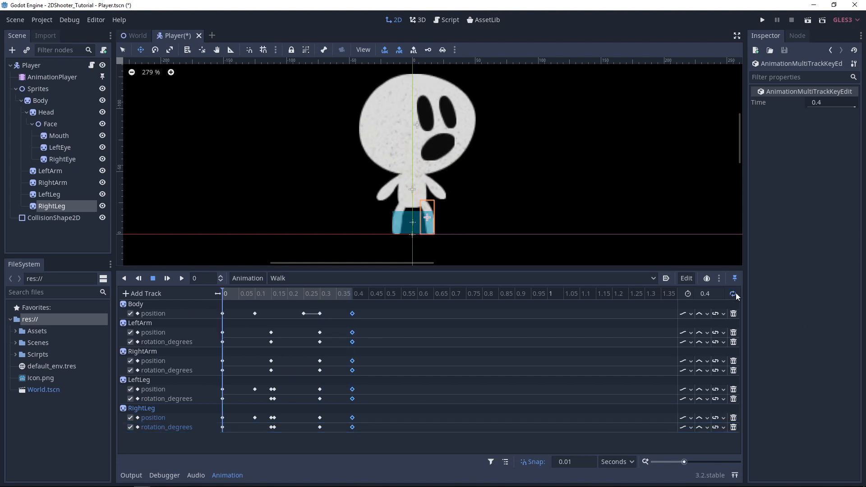
pyautogui.click(182, 278)
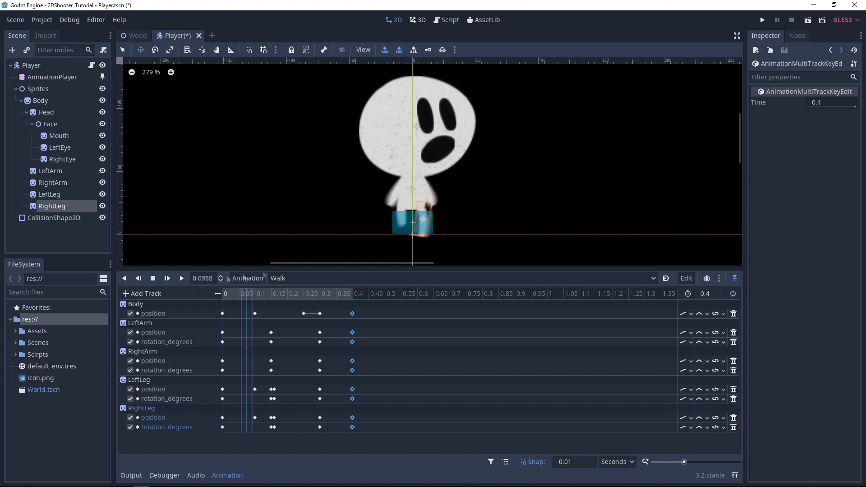
pyautogui.moveTo(536, 182); pyautogui.dragTo(485, 201, button='middle')
pyautogui.moveTo(474, 169); pyautogui.dragTo(485, 180, button='middle')
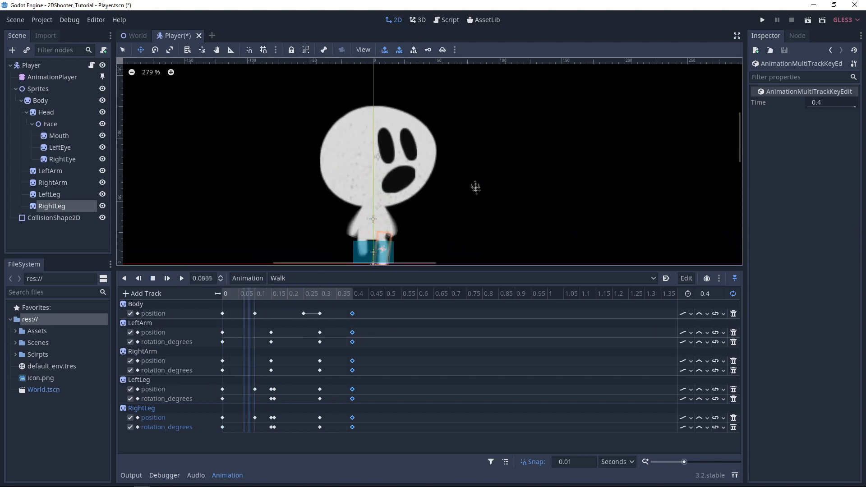
# Set Walk to autoplay on load, run the project to test moving the player around, and close the game.
pyautogui.click(666, 279)
pyautogui.click(761, 20)
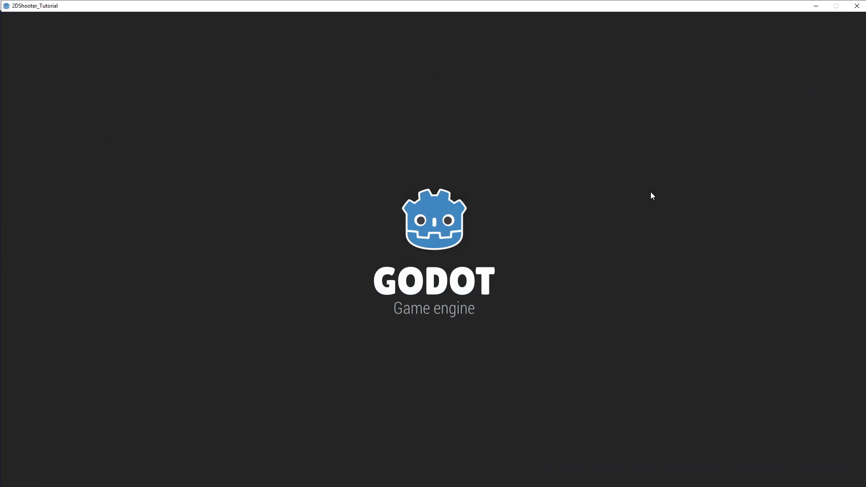
pyautogui.press('d')
pyautogui.press('s')
pyautogui.press('a')
pyautogui.press('w')
pyautogui.press('d')
pyautogui.press('s')
pyautogui.click(856, 6)
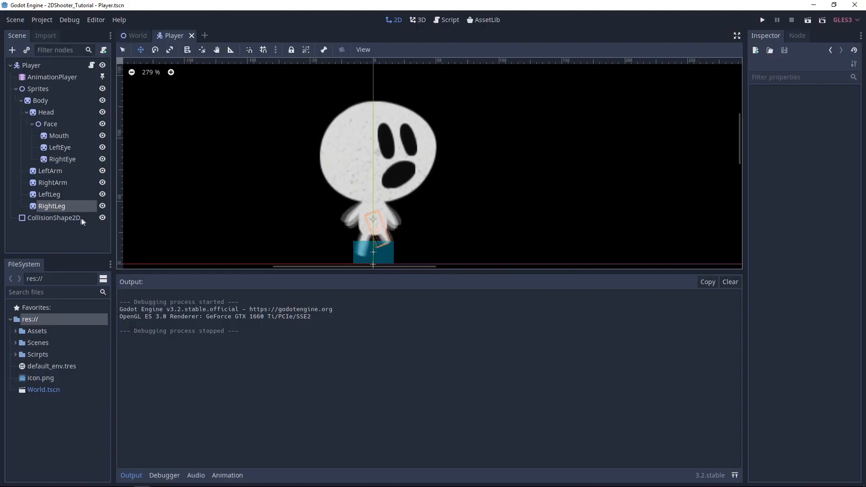
# Switch the AnimationPlayer to the Idle animation, make it autoplay on load, and halt its preview.
pyautogui.click(52, 77)
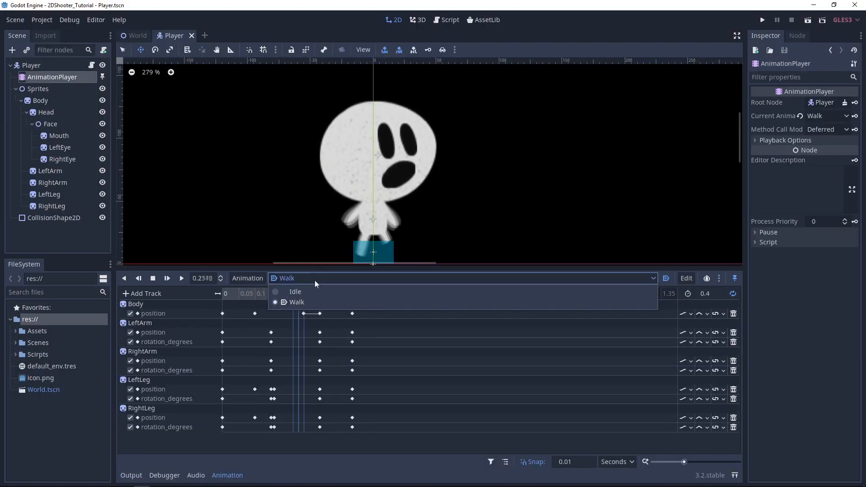
pyautogui.click(666, 278)
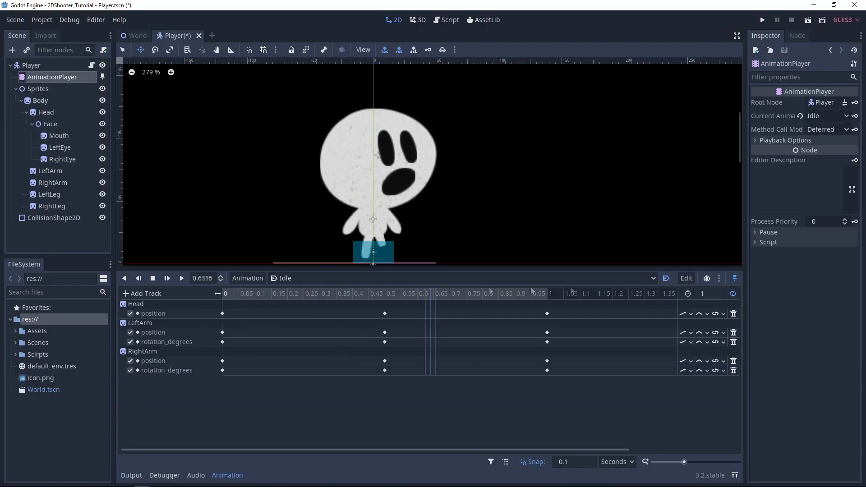
pyautogui.click(367, 293)
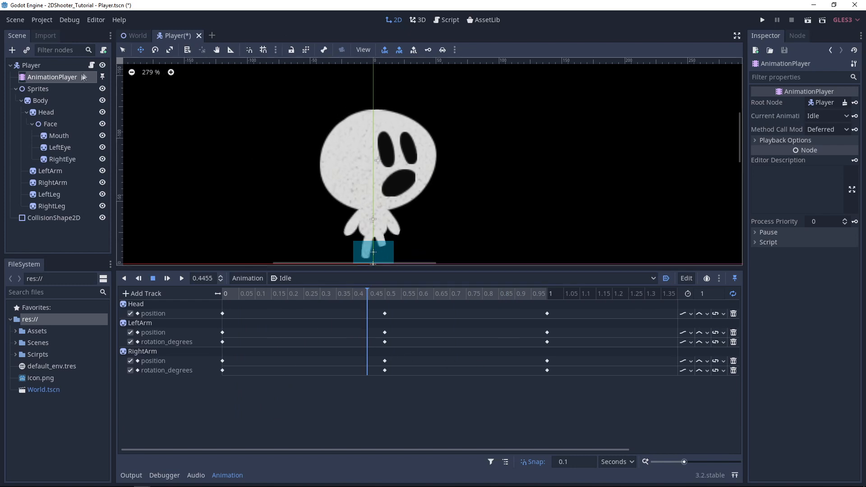
# In Player.gd, add $AnimationPlayer.play("Idle") after apply_friction in the branch where axis equals Vector2.ZERO.
pyautogui.click(92, 64)
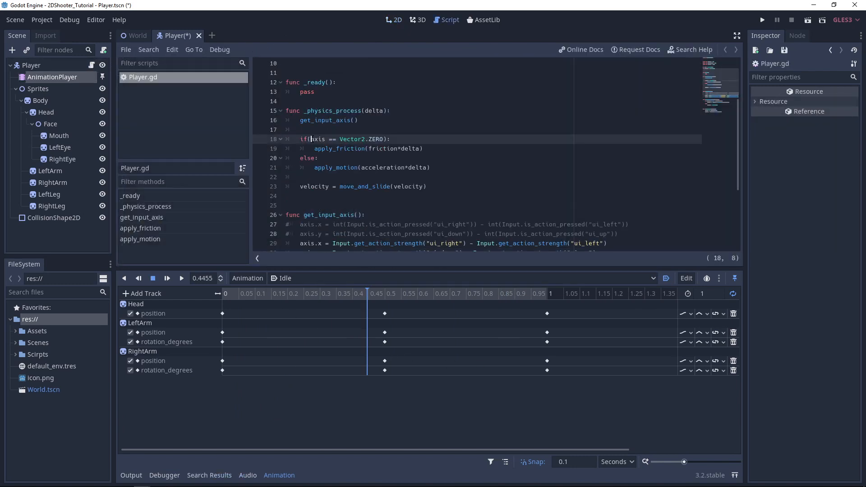
pyautogui.moveTo(339, 139); pyautogui.dragTo(373, 139)
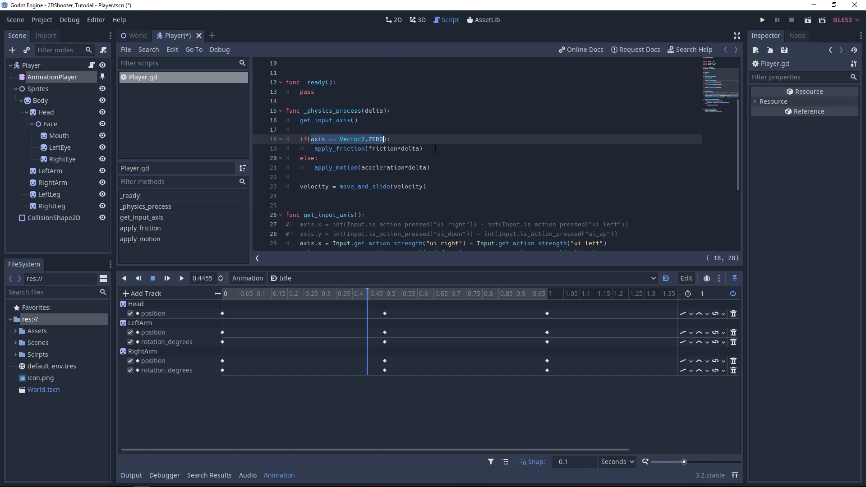
pyautogui.click(435, 148)
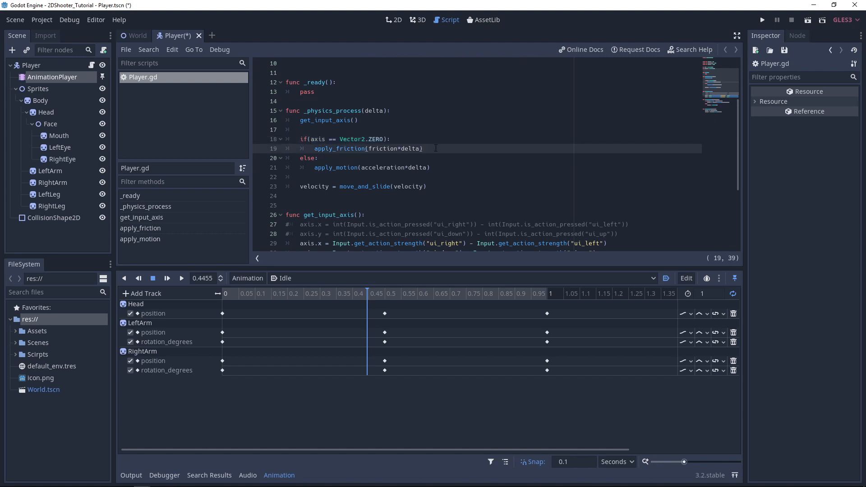
pyautogui.press('Return')
pyautogui.write('$An')
pyautogui.press('Return')
pyautogui.write('.pl')
pyautogui.press('Return')
pyautogui.press('Return')
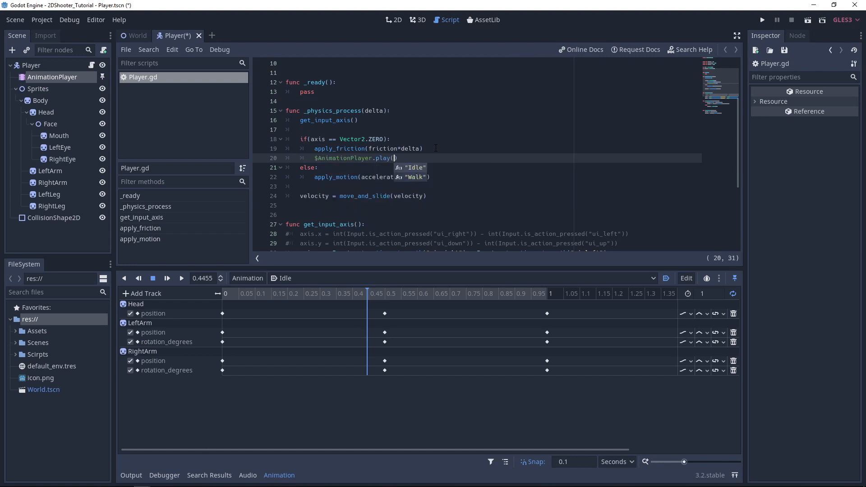
# Add $AnimationPlayer.play("Walk") after apply_motion in the else branch of _physics_process.
pyautogui.click(441, 186)
pyautogui.click(440, 177)
pyautogui.press('Return')
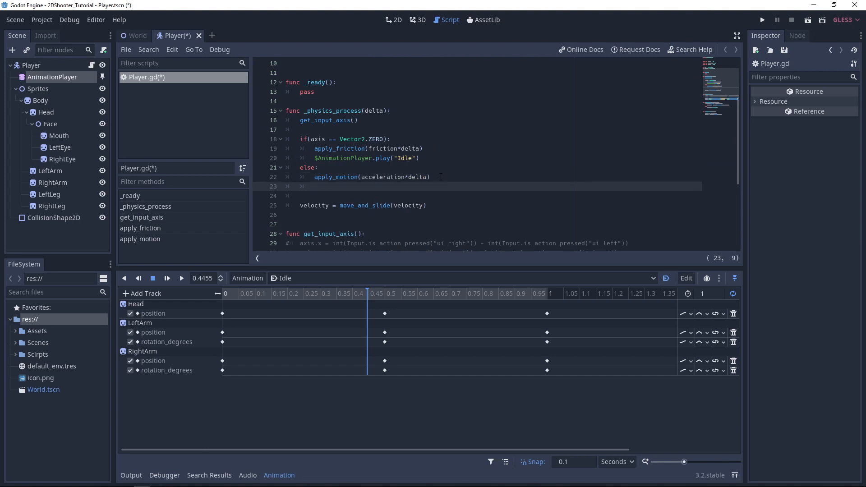
pyautogui.write('$An')
pyautogui.press('Return')
pyautogui.write('.pl')
pyautogui.press('Return')
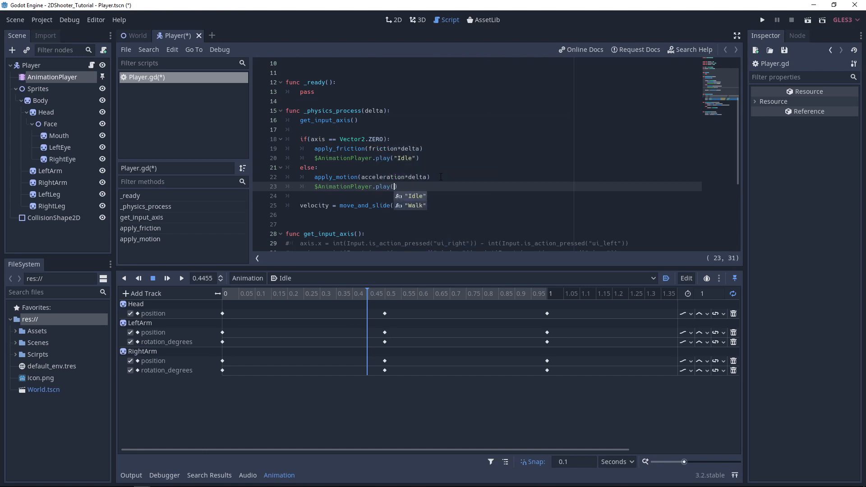
pyautogui.press('Down')
pyautogui.press('Return')
# Run the project and move the player right and left to test the Idle and Walk animations.
pyautogui.click(762, 25)
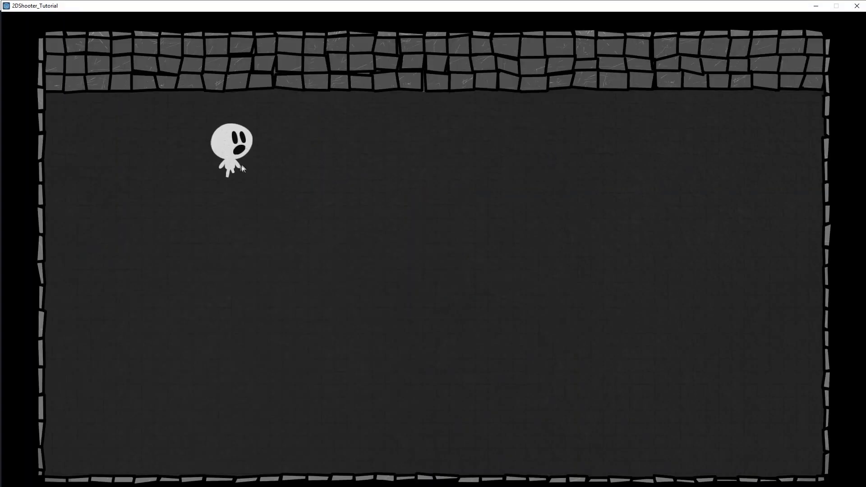
pyautogui.press('d')
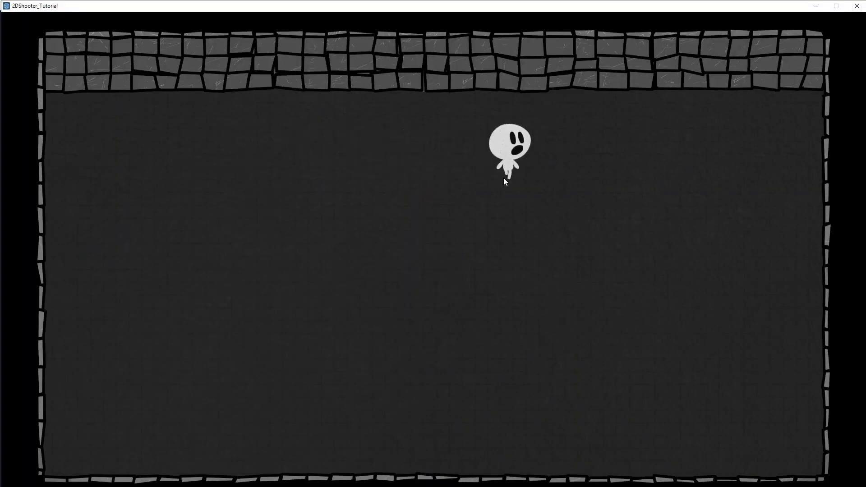
pyautogui.press('a')
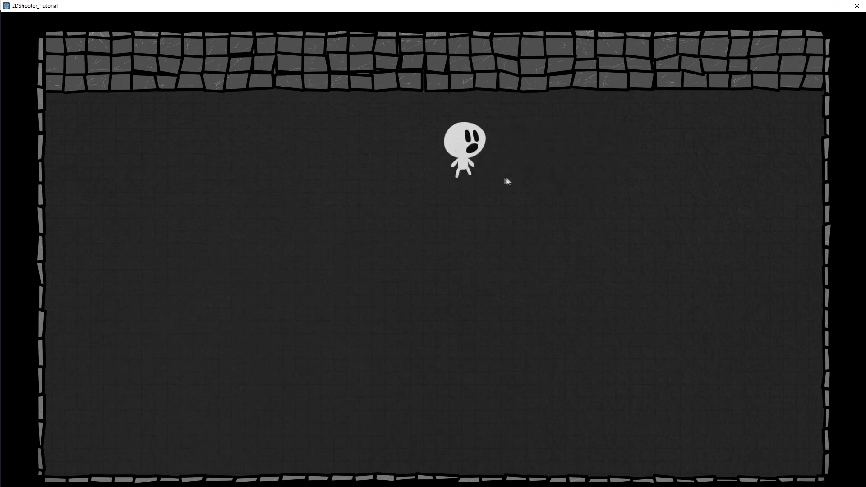
pyautogui.press('a')
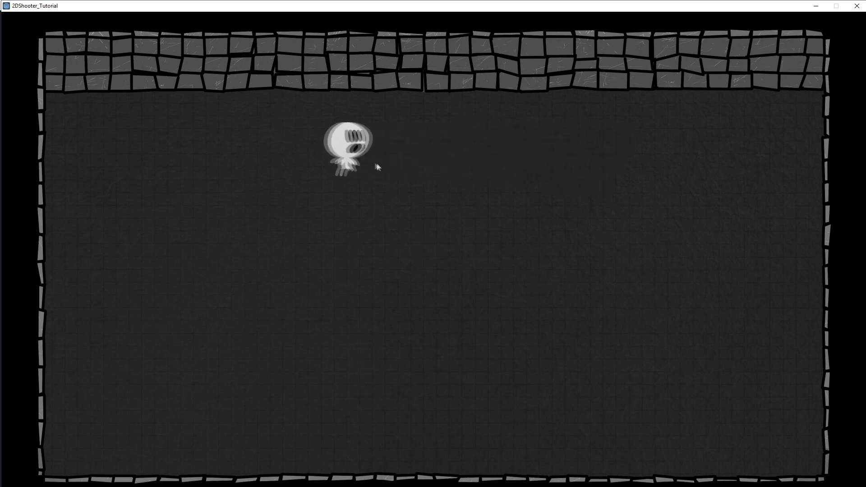
# Close the test run and show the Player scene in the 2D view with the Idle animation loaded.
pyautogui.press('d')
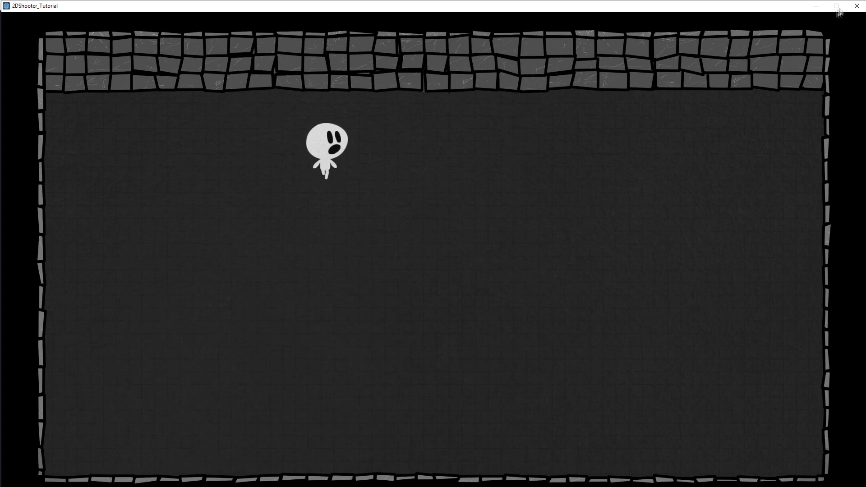
pyautogui.click(856, 5)
pyautogui.click(58, 77)
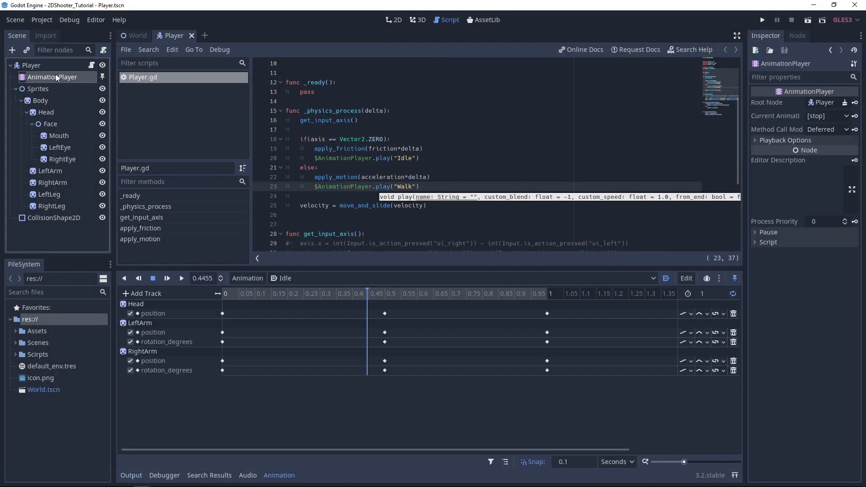
pyautogui.click(272, 277)
pyautogui.click(272, 299)
pyautogui.click(292, 280)
pyautogui.click(296, 291)
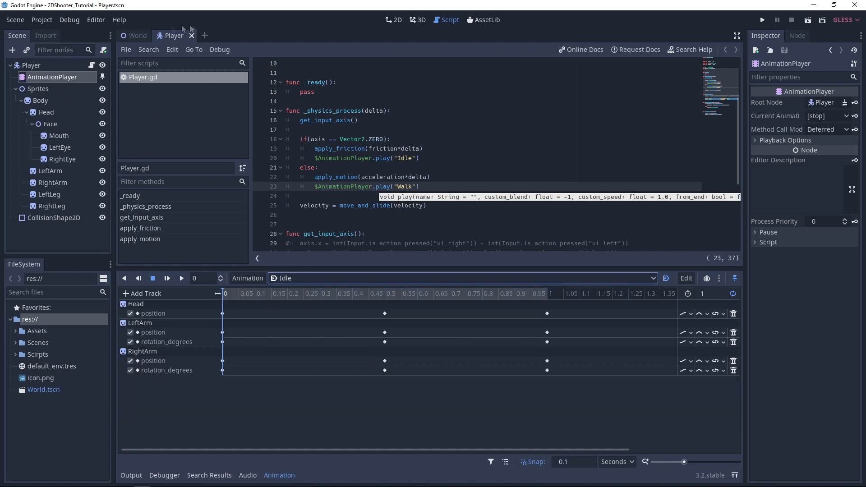
pyautogui.click(131, 35)
pyautogui.click(173, 35)
pyautogui.click(392, 20)
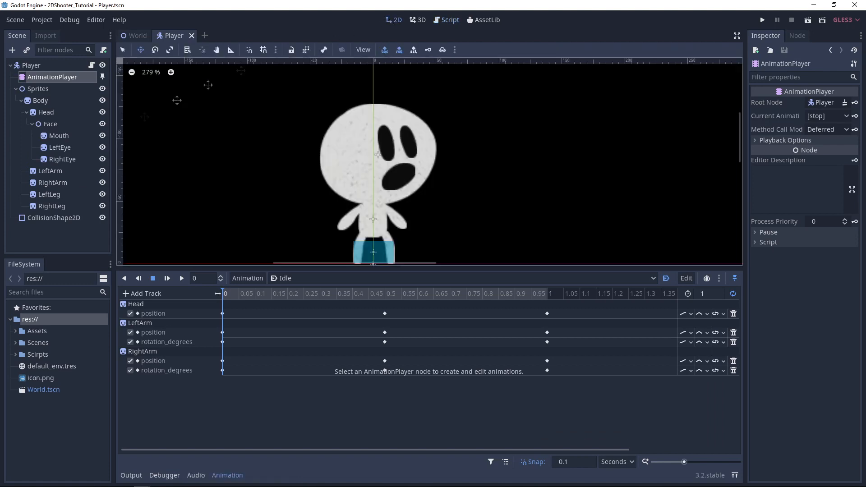
# Create position and rotation_degrees tracks for LeftLeg in the Idle animation, keyed at 0 s.
pyautogui.click(50, 193)
pyautogui.scroll(-2, 448, 194)
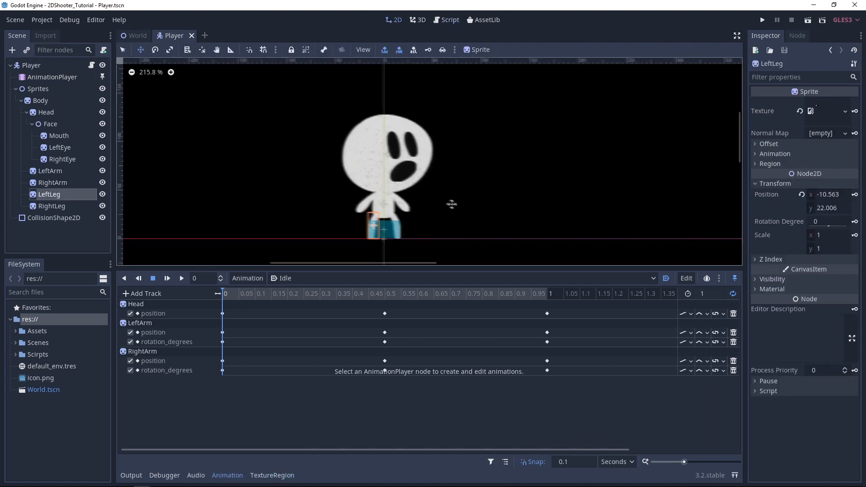
pyautogui.click(855, 195)
pyautogui.click(397, 262)
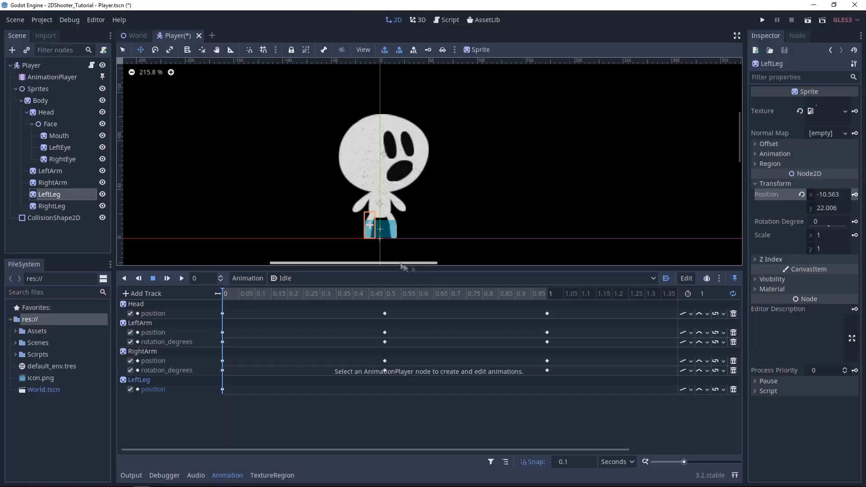
pyautogui.click(853, 222)
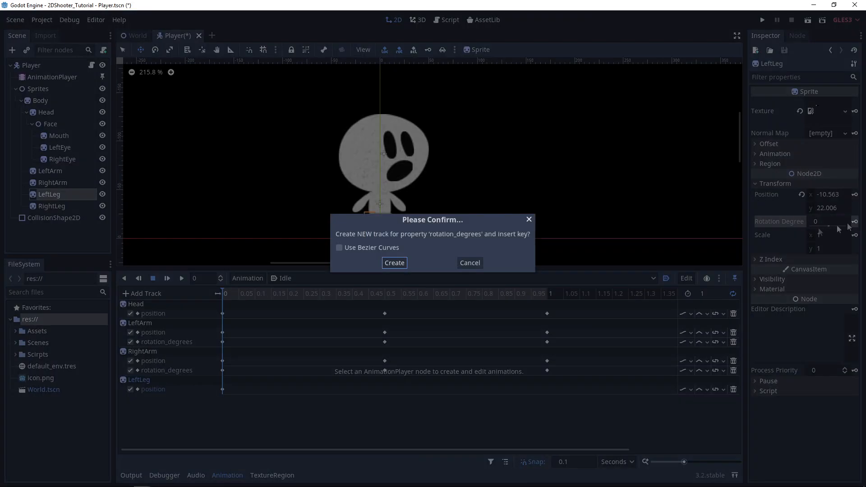
pyautogui.click(394, 263)
# Create position and rotation_degrees tracks for RightLeg in the Idle animation, keyed at 0 s.
pyautogui.click(61, 207)
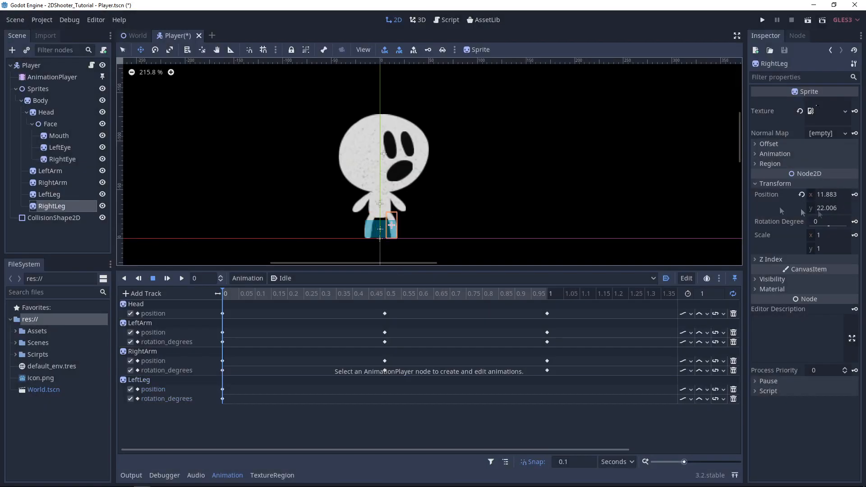
pyautogui.click(854, 194)
pyautogui.click(382, 262)
pyautogui.click(854, 222)
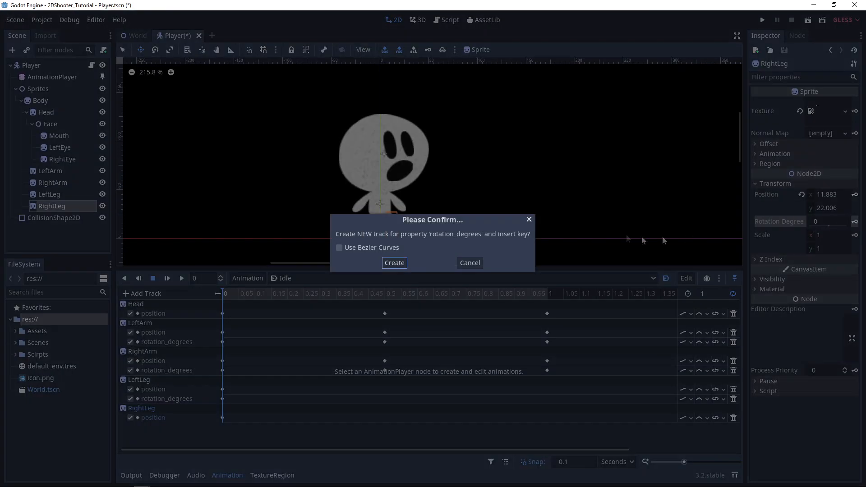
pyautogui.click(391, 263)
# Duplicate the starting position and rotation keys of both legs at 1 s in the Idle animation.
pyautogui.click(548, 295)
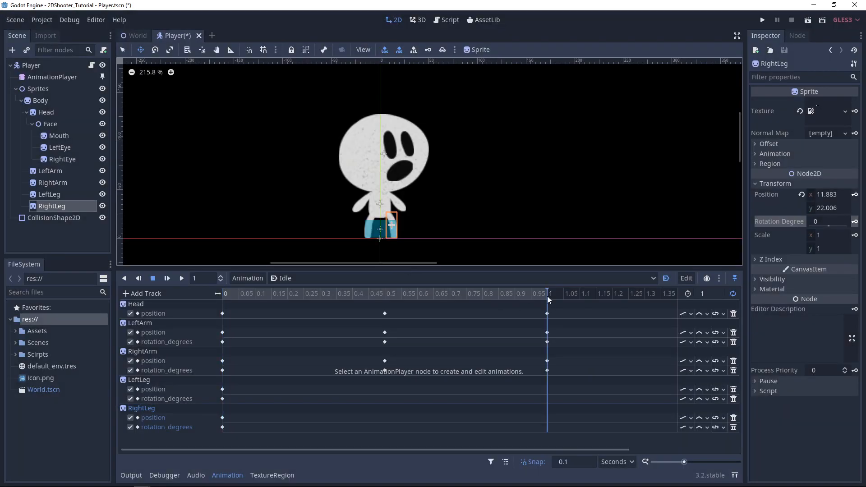
pyautogui.moveTo(245, 431); pyautogui.dragTo(204, 384)
pyautogui.hotkey('ctrl', 'd')
# Add a position track for Body to the Idle animation, keyed at 0 s and duplicated at 1 s.
pyautogui.moveTo(544, 297); pyautogui.dragTo(225, 347)
pyautogui.click(52, 77)
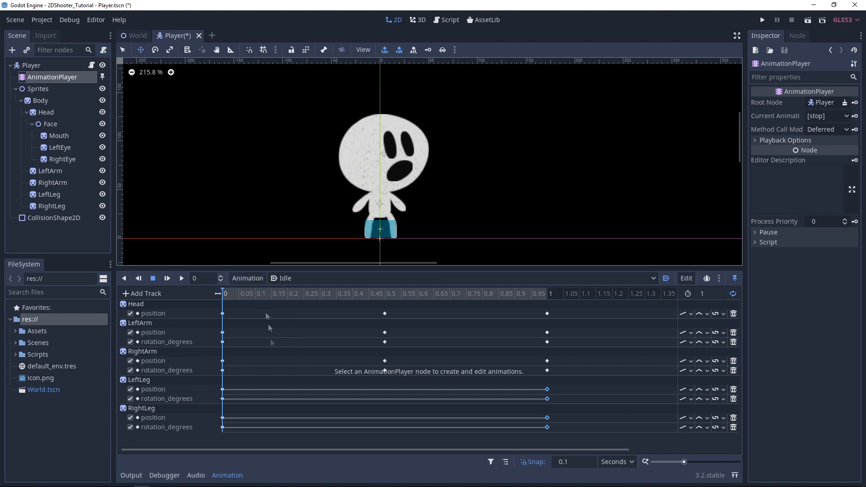
pyautogui.click(45, 104)
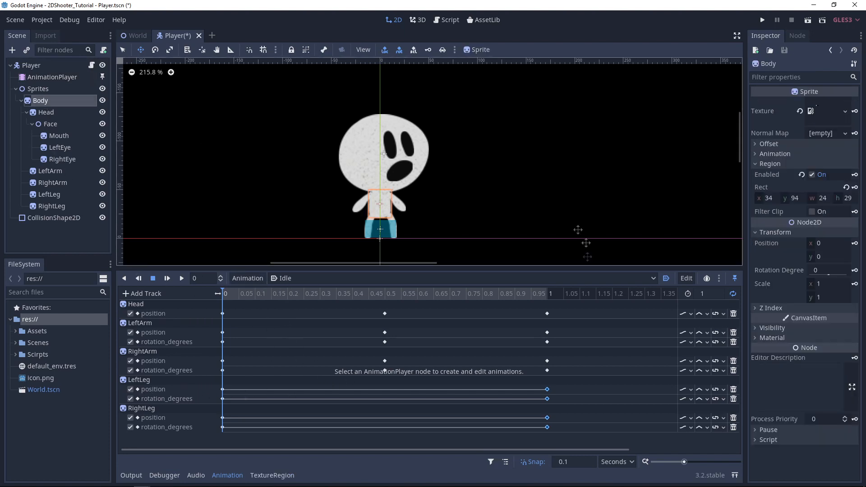
pyautogui.click(855, 244)
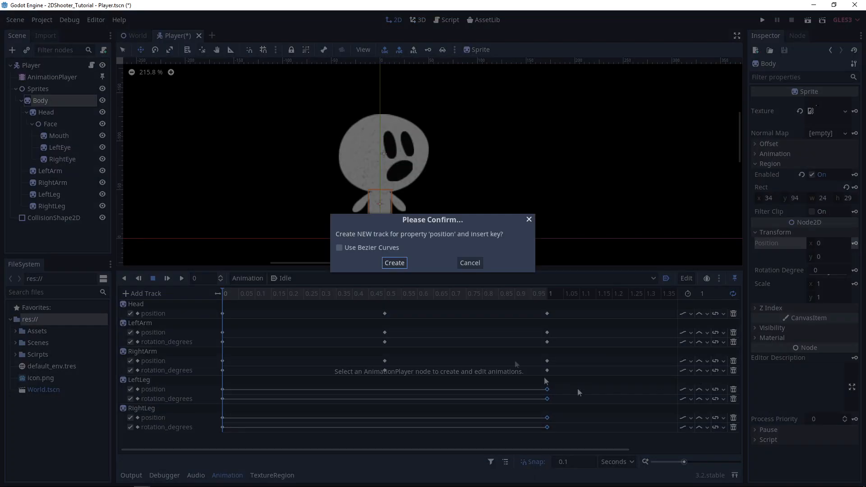
pyautogui.click(405, 267)
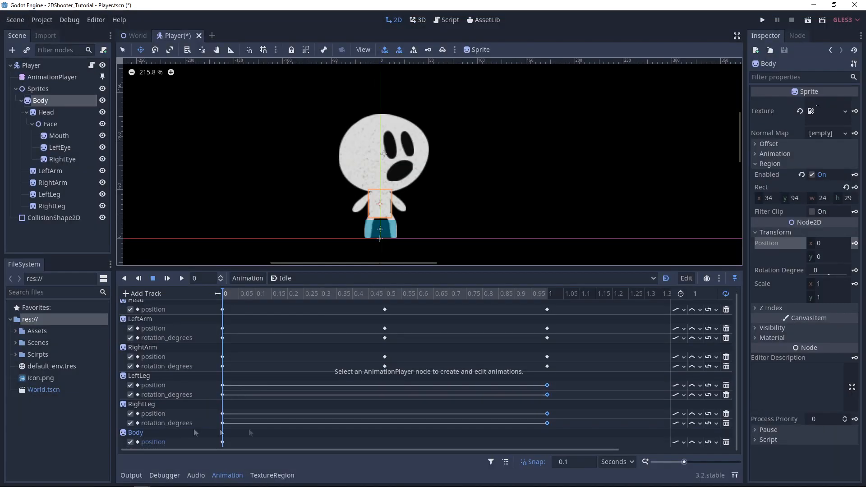
pyautogui.click(548, 294)
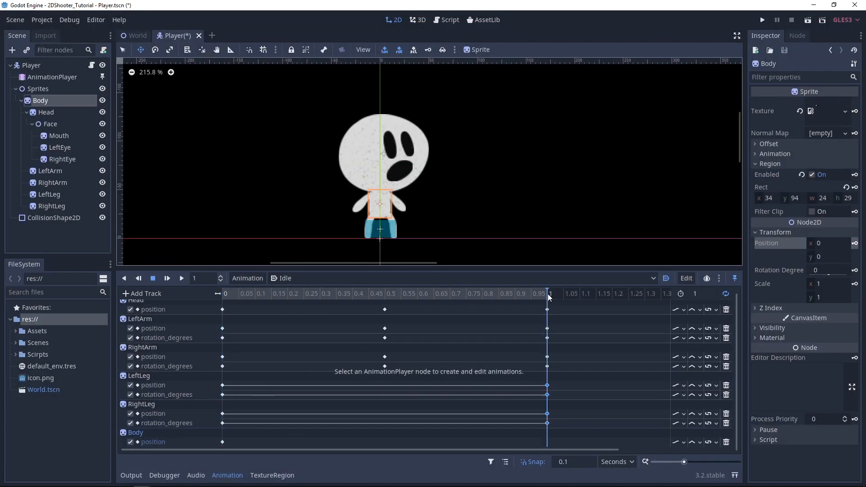
pyautogui.click(223, 442)
pyautogui.rightClick(223, 442)
pyautogui.click(246, 460)
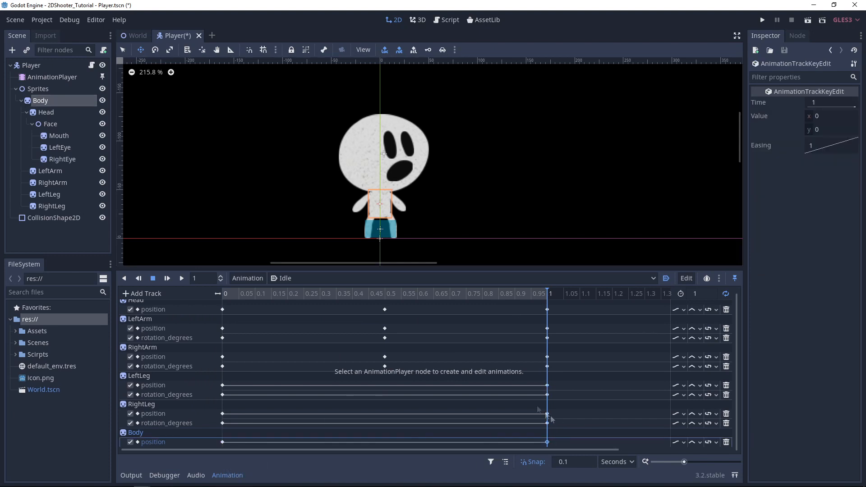
# In the Walk animation, add a Head position track keyed at 0 s and duplicate the key at 0.4 s.
pyautogui.click(289, 278)
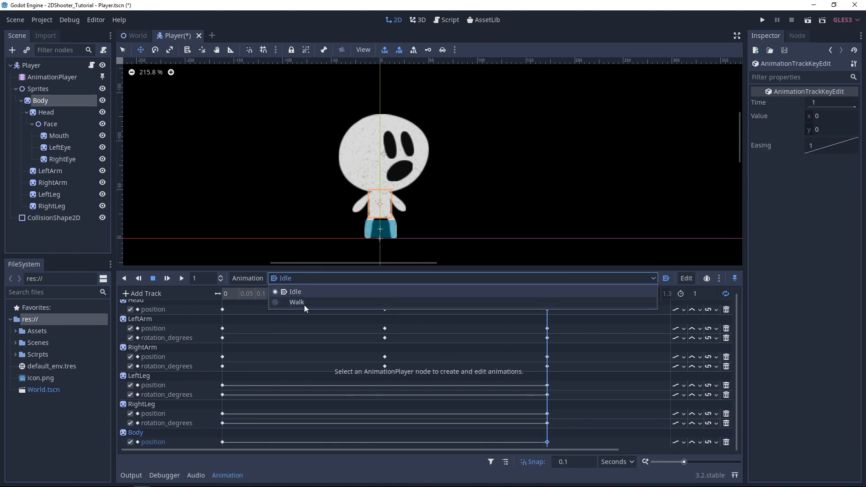
pyautogui.click(297, 302)
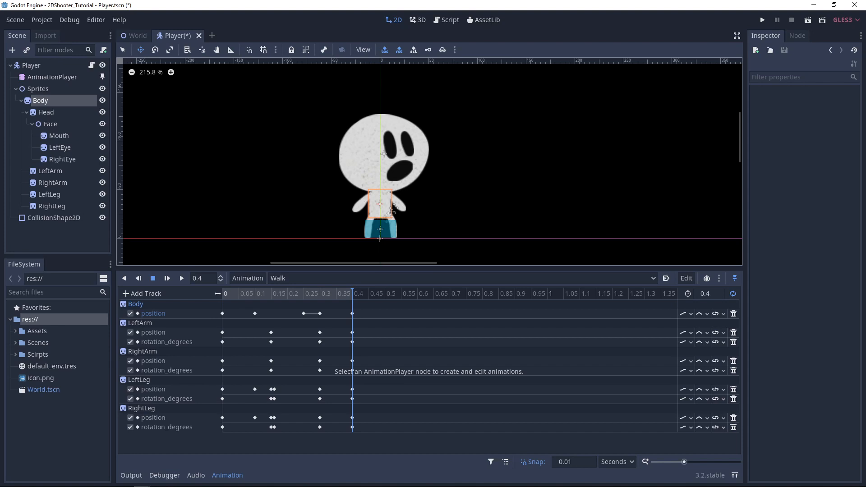
pyautogui.moveTo(336, 295); pyautogui.dragTo(223, 308)
pyautogui.click(46, 112)
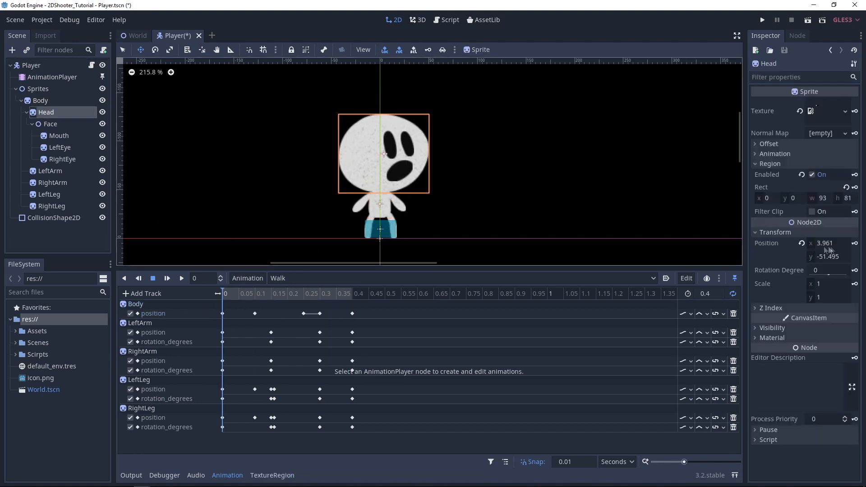
pyautogui.click(855, 244)
pyautogui.click(395, 263)
pyautogui.click(352, 294)
pyautogui.click(222, 446)
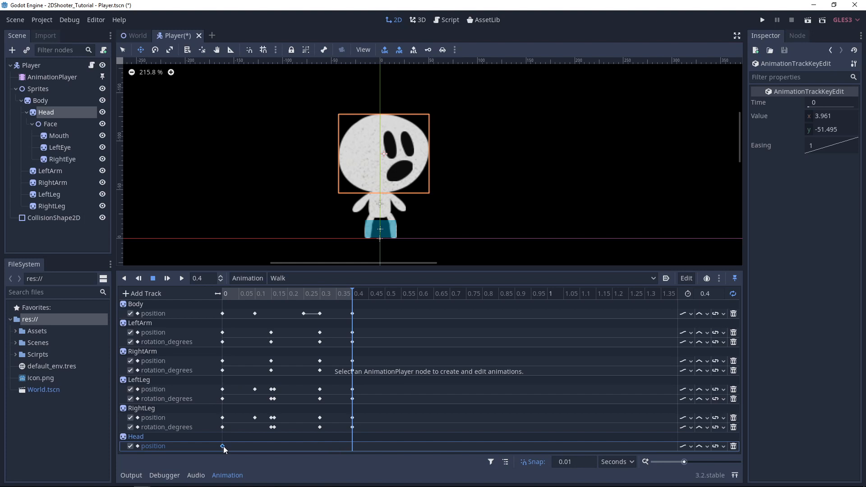
pyautogui.hotkey('ctrl', 'd')
pyautogui.click(350, 293)
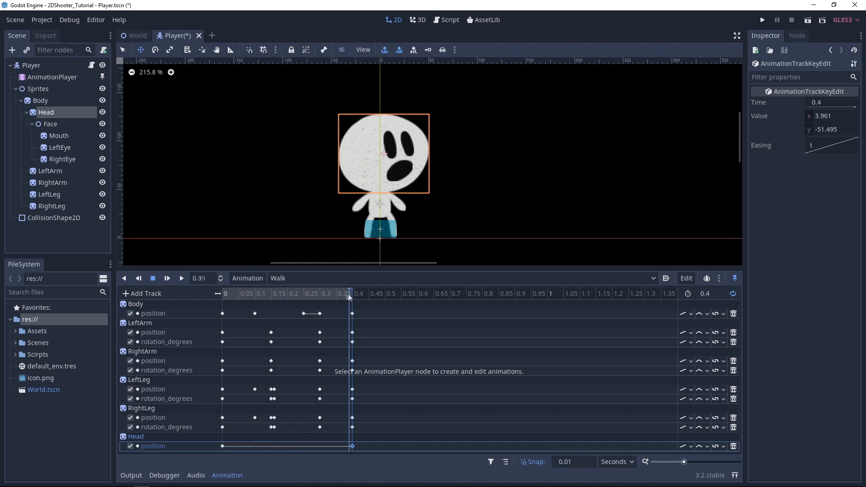
# Run the project, move the player in all four directions to test the Idle and Walk transitions, and close the game.
pyautogui.click(762, 20)
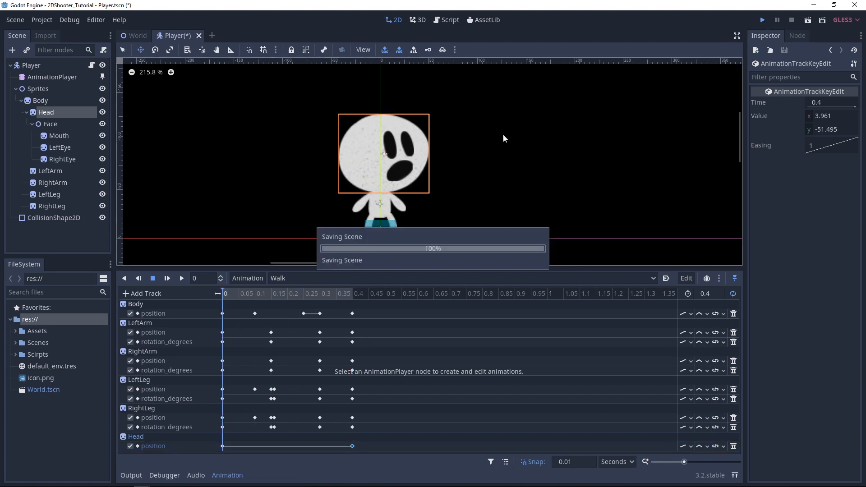
pyautogui.press('d')
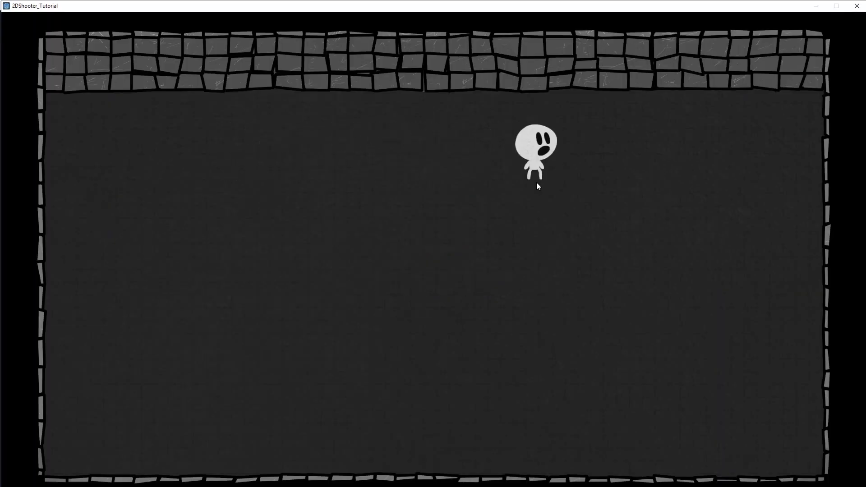
pyautogui.press('a')
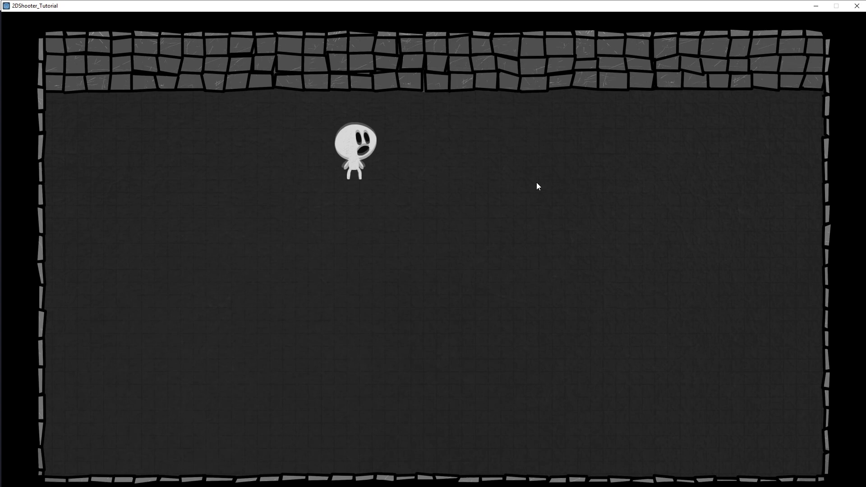
pyautogui.press('a')
pyautogui.press('s')
pyautogui.press('w')
pyautogui.press('d')
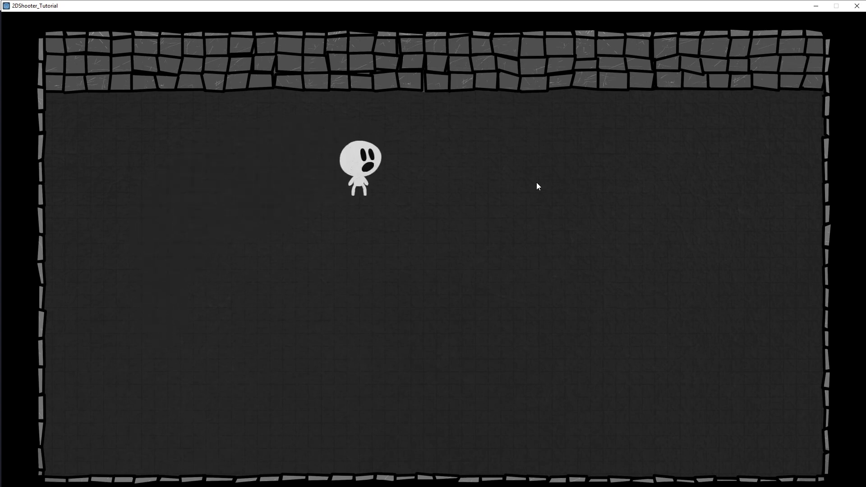
pyautogui.press('d')
pyautogui.press('w')
pyautogui.press('s')
pyautogui.press('a')
pyautogui.press('w')
pyautogui.press('a')
pyautogui.press('s')
pyautogui.press('d')
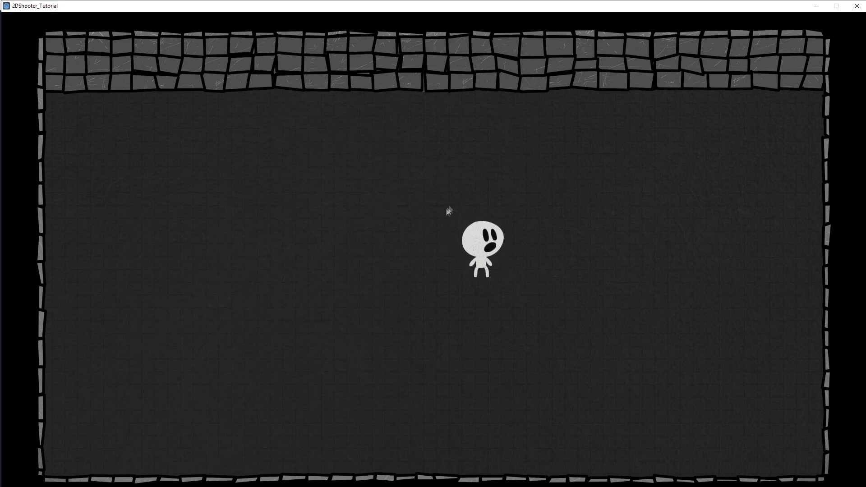
pyautogui.click(856, 6)
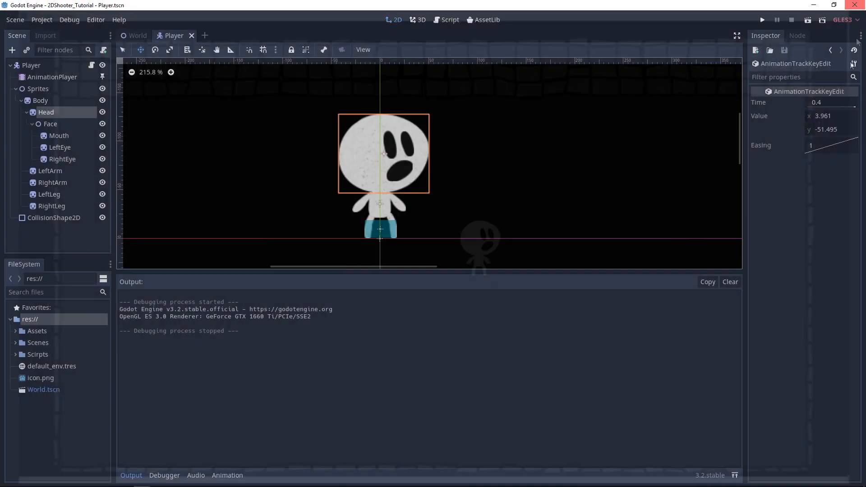
# In Player.gd, add an apply_rotation() call directly after get_input_axis() in _physics_process.
pyautogui.click(26, 113)
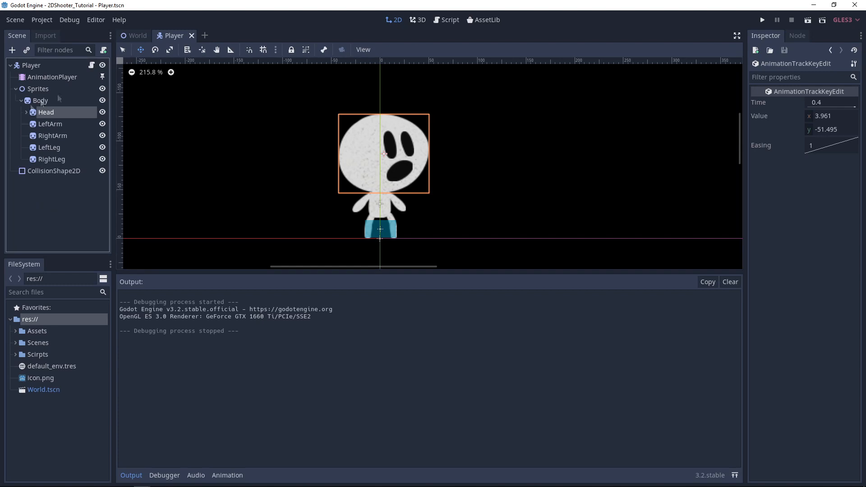
pyautogui.click(446, 19)
pyautogui.scroll(-3, 451, 145)
pyautogui.scroll(3, 383, 135)
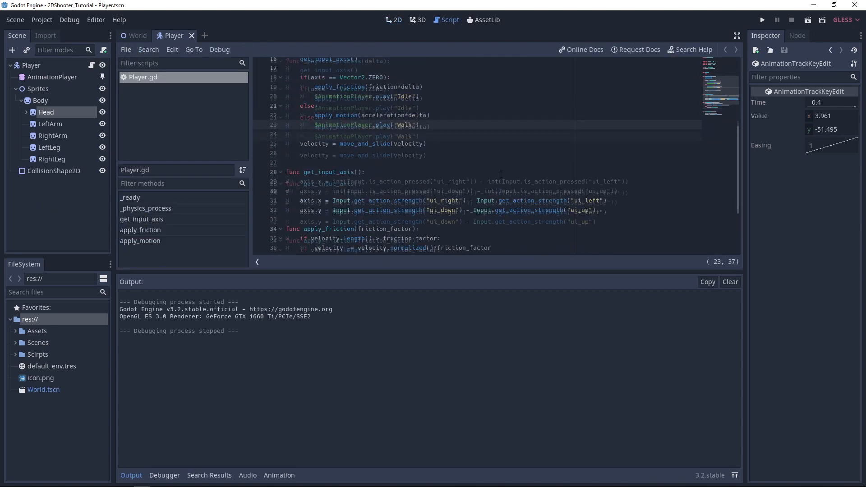
pyautogui.click(345, 129)
pyautogui.press('Return')
pyautogui.press('Up')
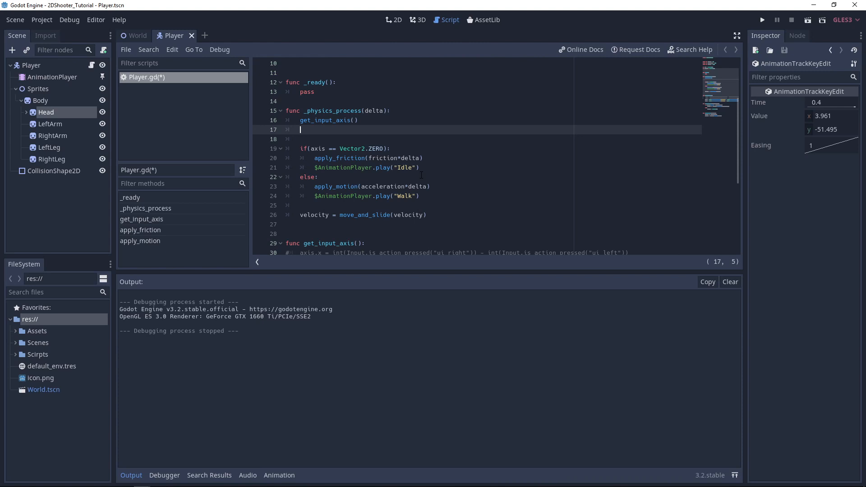
pyautogui.write('appl')
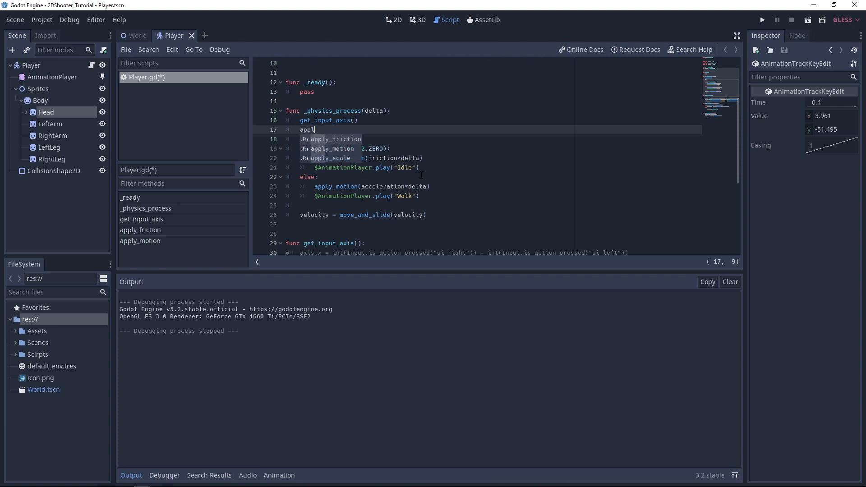
pyautogui.write('y_ro')
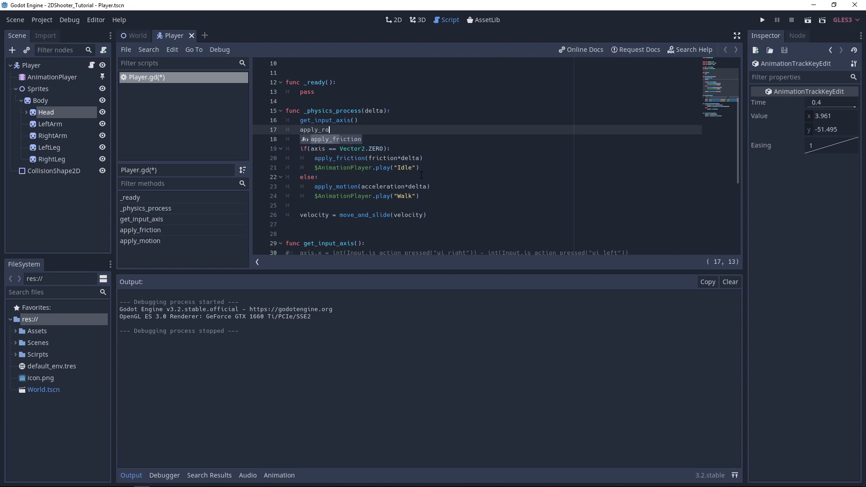
pyautogui.write('tation()')
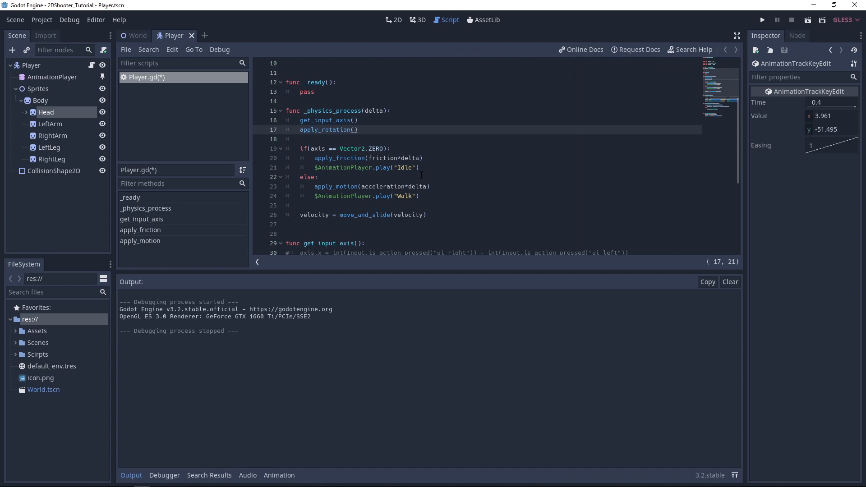
# Define a new apply_rotation() function between get_input_axis() and apply_friction(), with pass as its body.
pyautogui.scroll(-5, 421, 175)
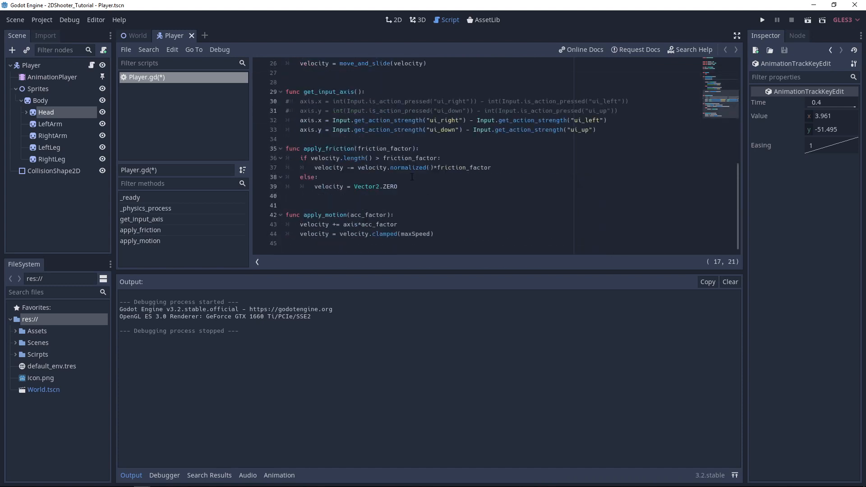
pyautogui.click(309, 139)
pyautogui.press('Return')
pyautogui.press('Return')
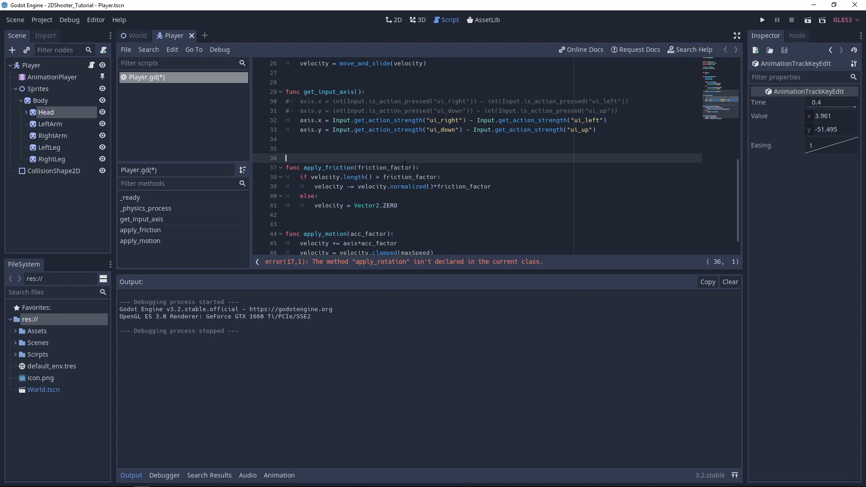
pyautogui.press('Up')
pyautogui.write('func apply_rotation():')
pyautogui.press('Return')
pyautogui.scroll(1, 383, 176)
pyautogui.write('pass')
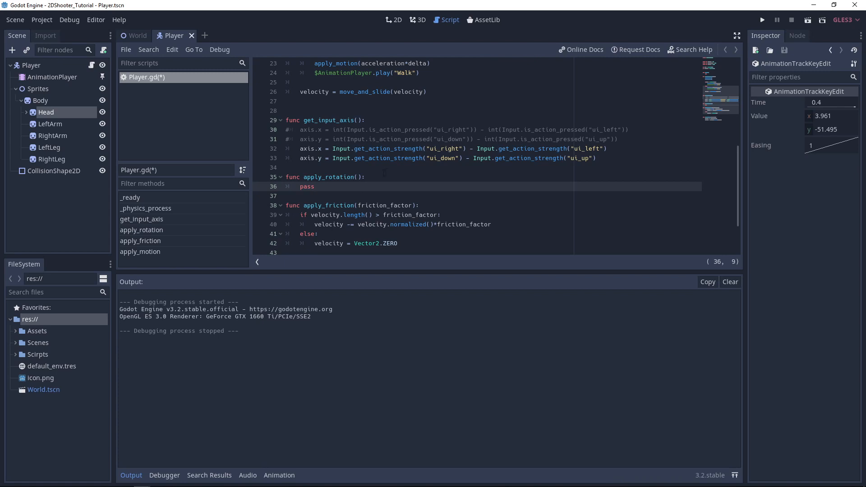
# Start a direction variable declaration, without a value, below the velocity variable and above _ready().
pyautogui.scroll(7, 384, 173)
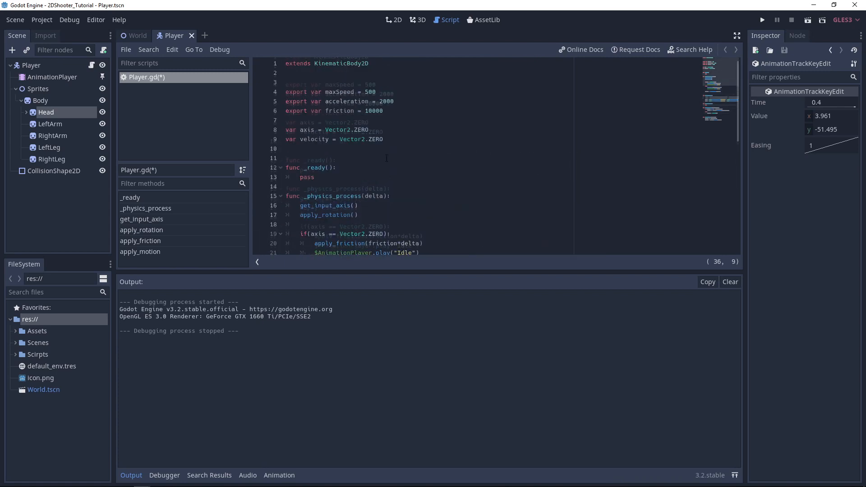
pyautogui.click(311, 158)
pyautogui.write('var direction =')
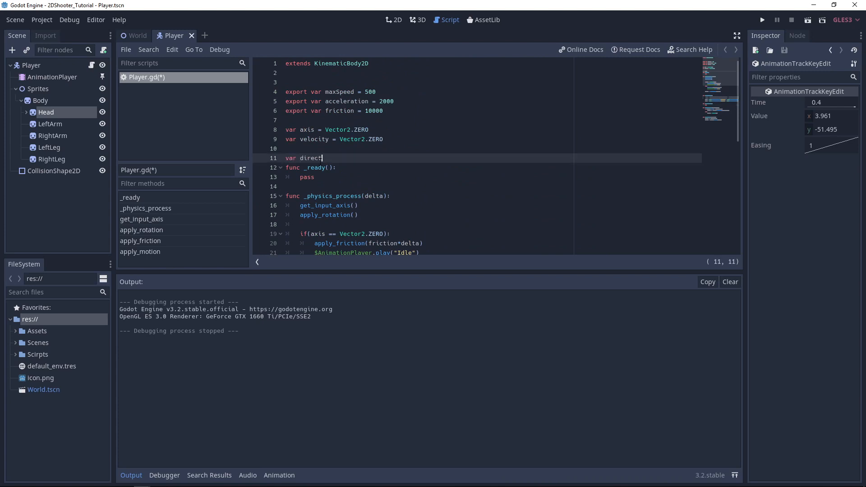
pyautogui.press('Return')
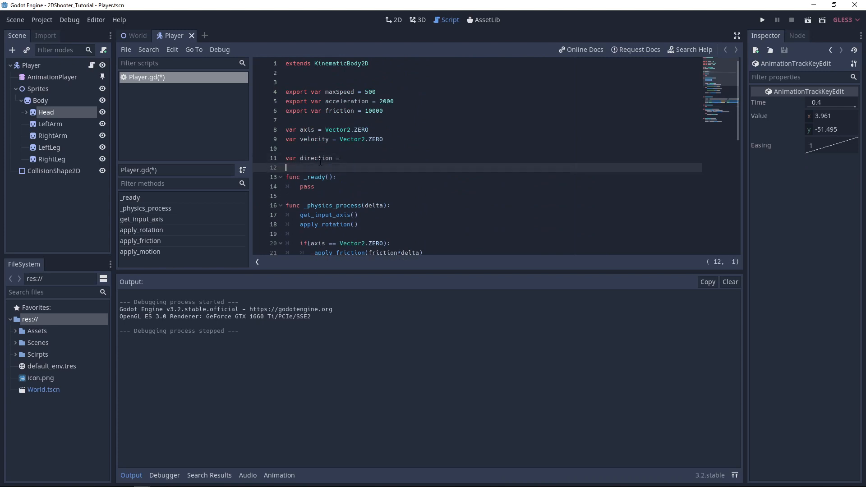
pyautogui.click(364, 158)
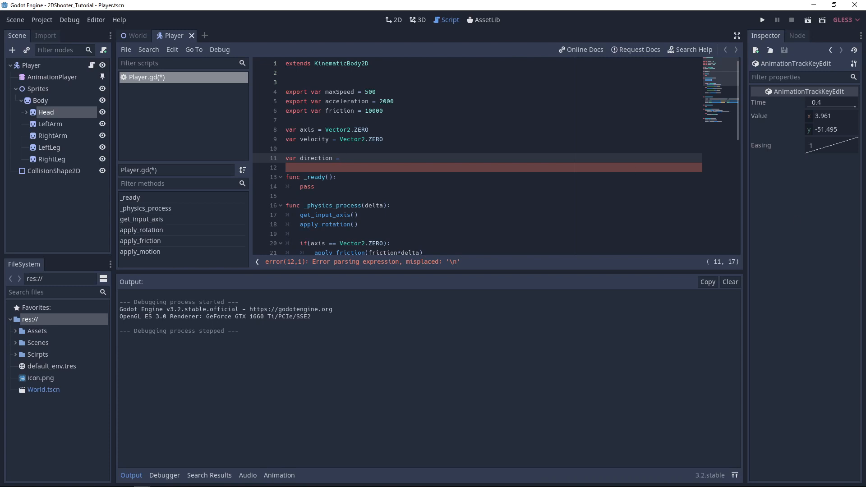
# Above the exported variables, declare an enum containing UP, RIGHT, DOWN and LEFT in that order.
pyautogui.click(328, 81)
pyautogui.write('enum')
pyautogui.write(' {UP')
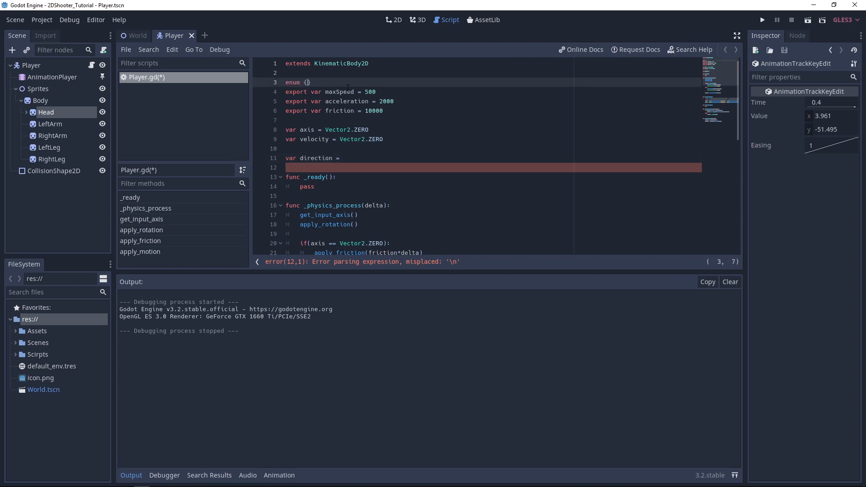
pyautogui.write(', RIGHT, DOWN, LEFT')
pyautogui.click(307, 82)
pyautogui.click(333, 82)
pyautogui.doubleClick(355, 82)
pyautogui.doubleClick(375, 82)
# Complete the direction variable declaration with DOWN as its initial value.
pyautogui.scroll(-1, 419, 128)
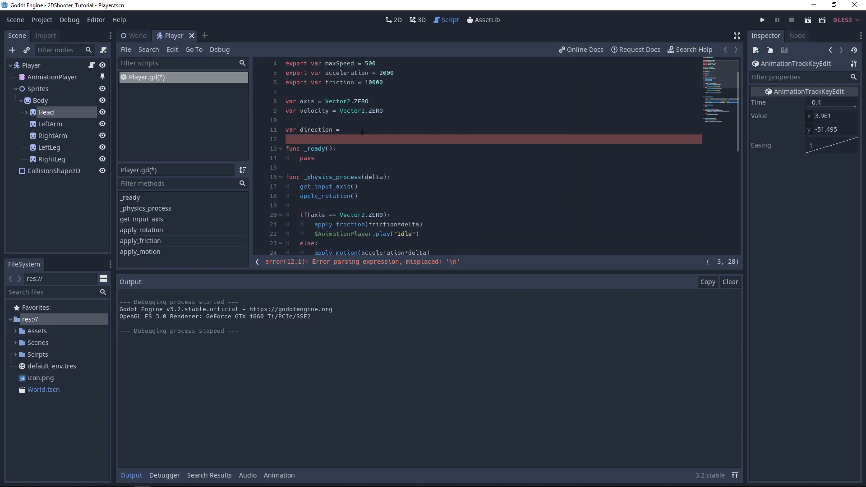
pyautogui.click(420, 129)
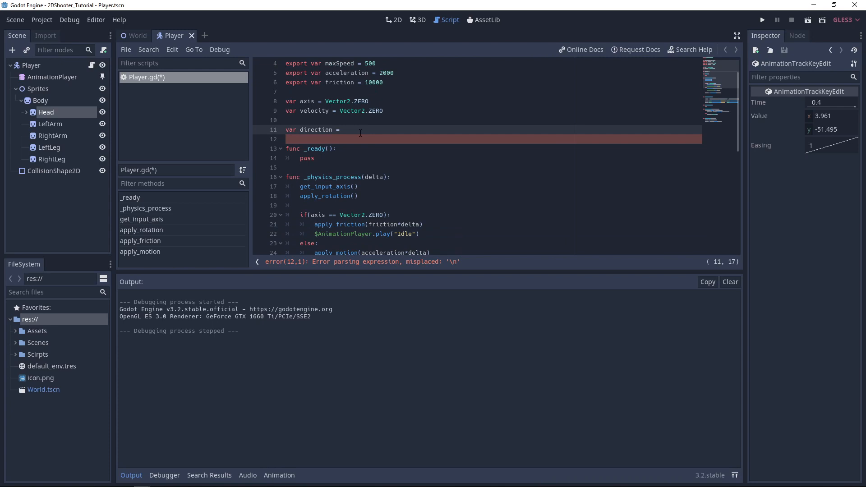
pyautogui.write('DOWN')
# In apply_rotation(), replace the pass placeholder with var newDirection = direction.
pyautogui.scroll(-5, 411, 135)
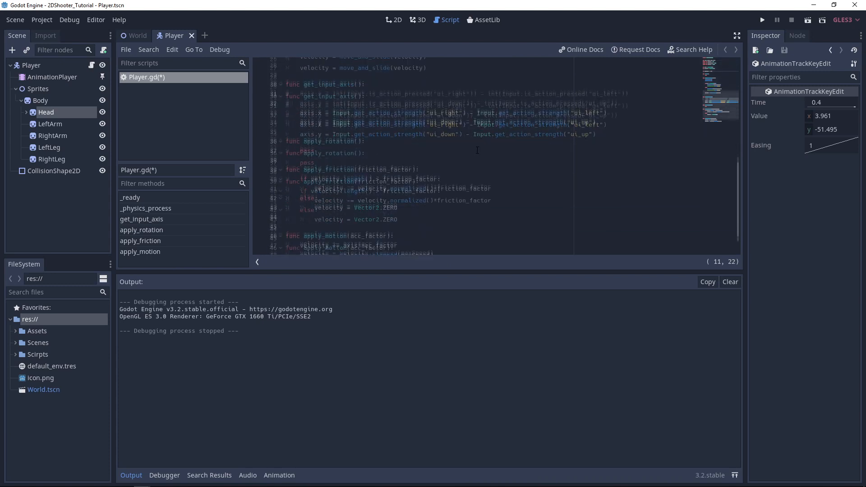
pyautogui.scroll(5, 440, 123)
pyautogui.scroll(-6, 435, 149)
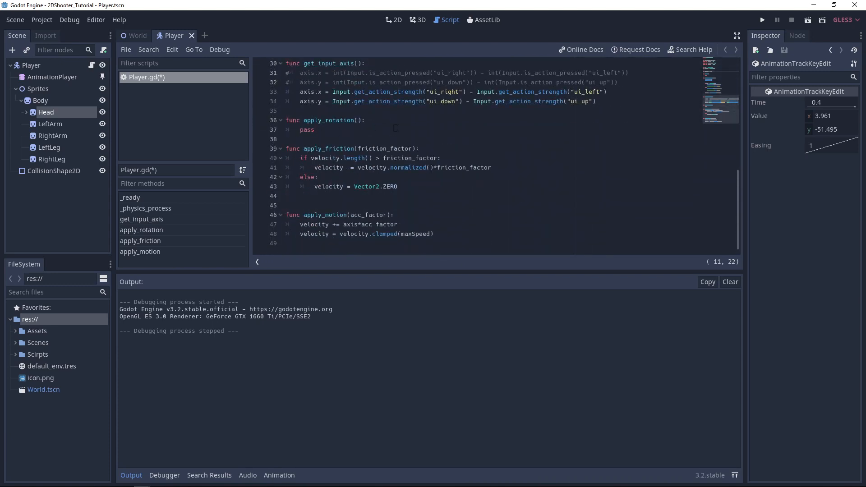
pyautogui.click(325, 130)
pyautogui.write('v')
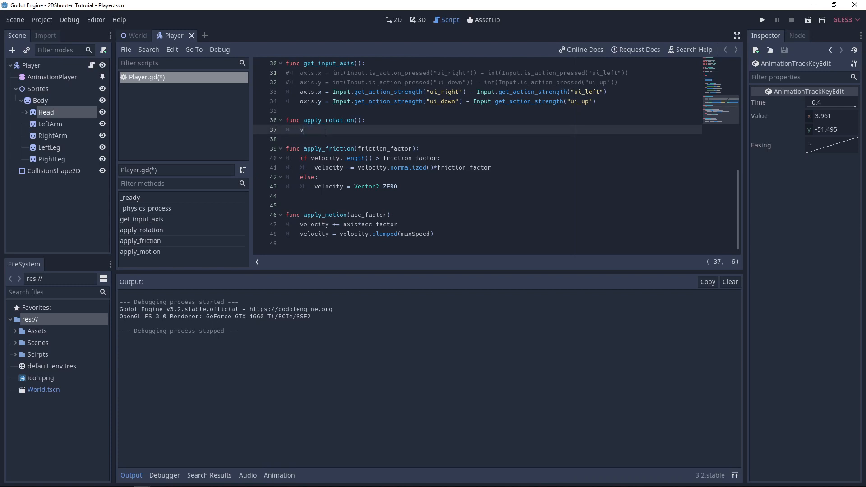
pyautogui.write('ar newDirection = direction')
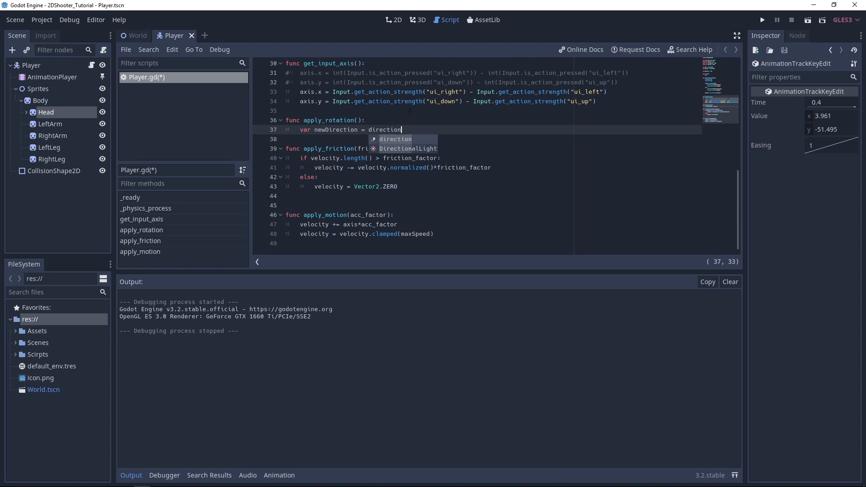
pyautogui.press('Return')
pyautogui.press('Return')
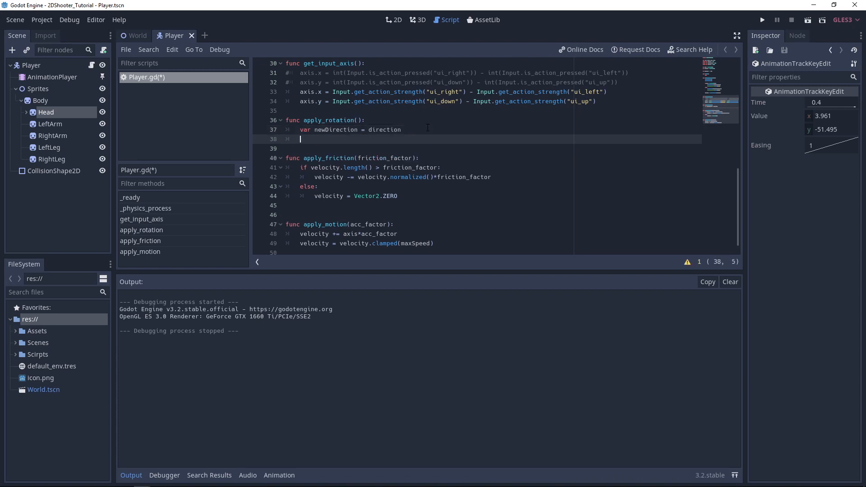
# After a blank line in apply_rotation(), add if(axis.y < -0.5): with newDirection = UP as its body.
pyautogui.press('Return')
pyautogui.write('if(')
pyautogui.write('axis')
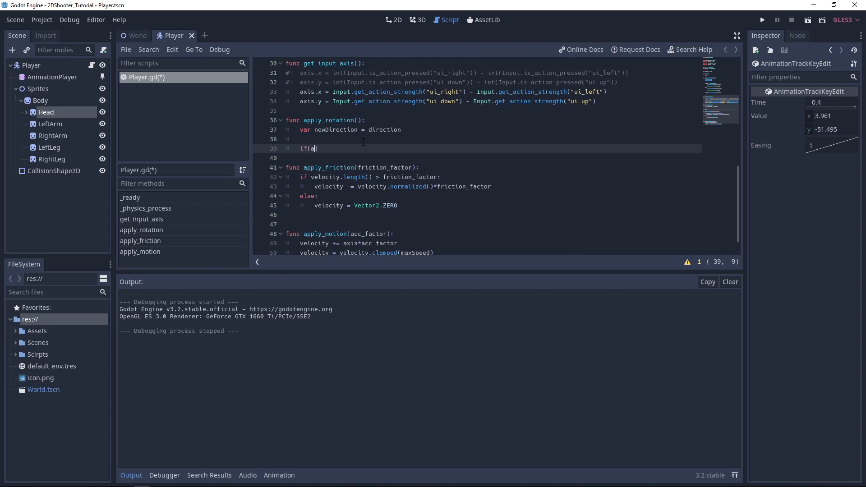
pyautogui.write('.y < -0.5')
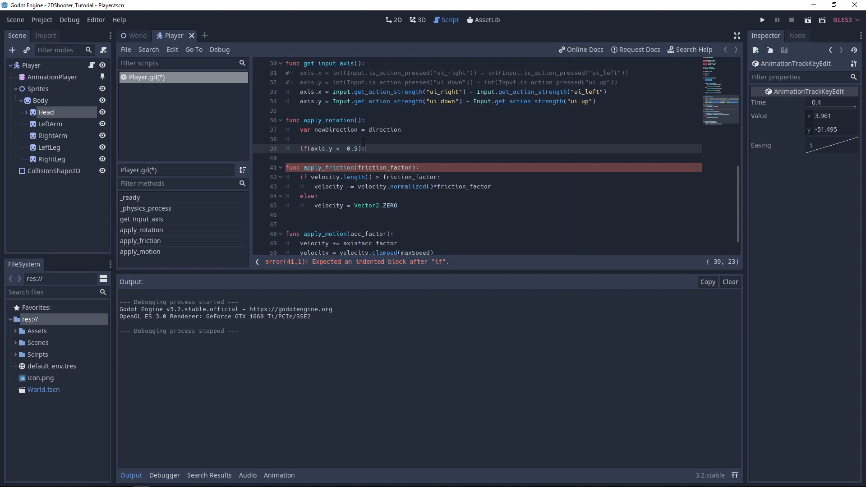
pyautogui.press('Return')
pyautogui.write('ne')
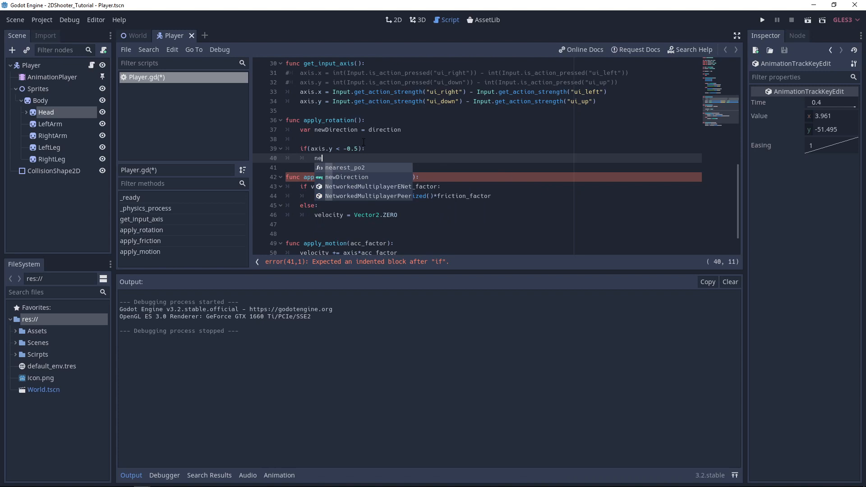
pyautogui.write('wDirection')
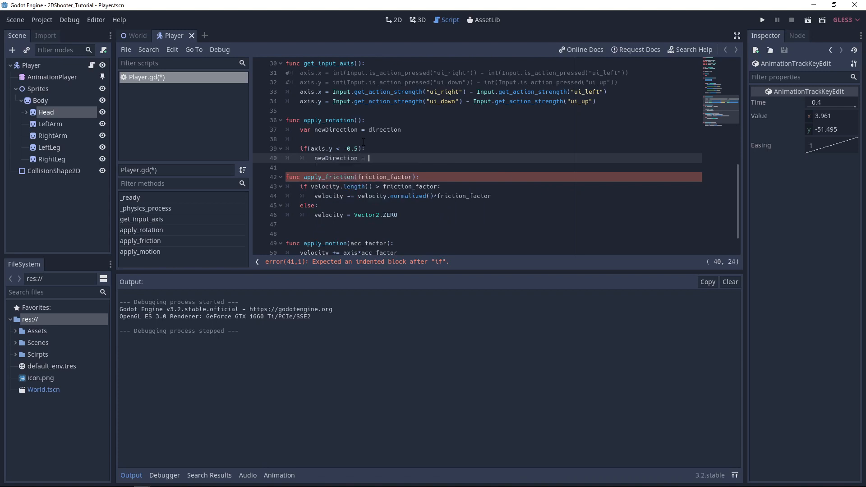
pyautogui.write(' = UP')
pyautogui.press('Return')
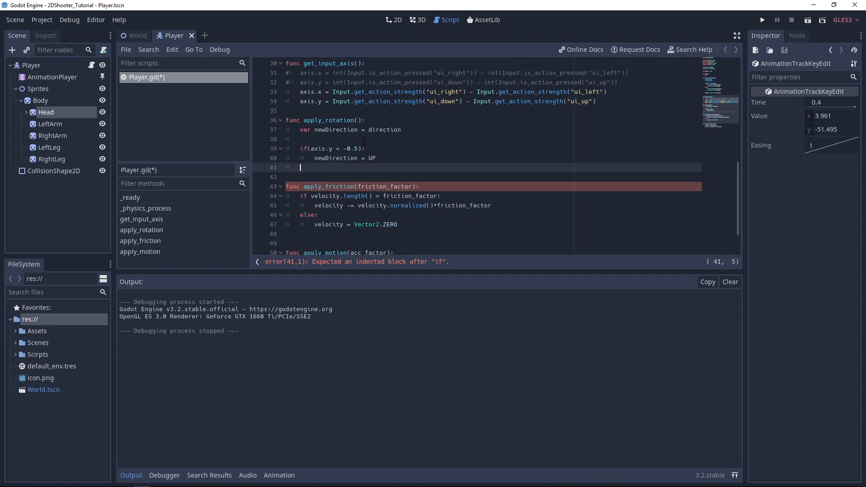
# Add an elif(axis.y > 0.5): branch that sets newDirection = DOWN.
pyautogui.write('el')
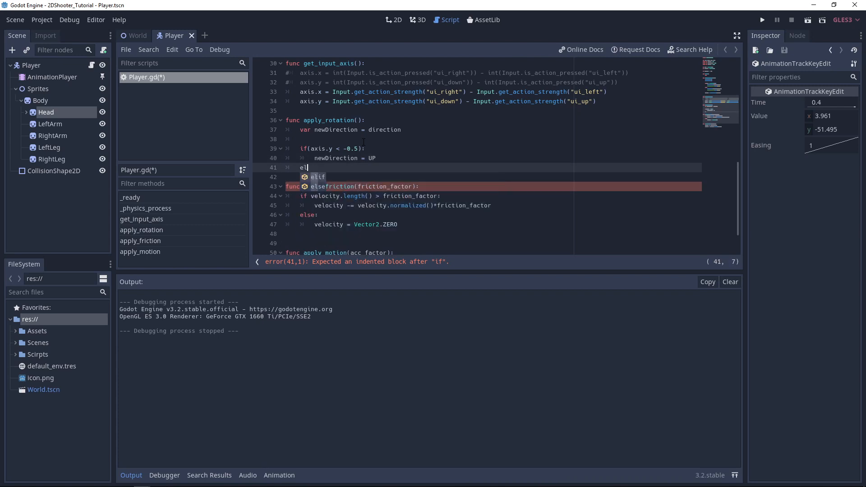
pyautogui.write('if(axi')
pyautogui.write('y')
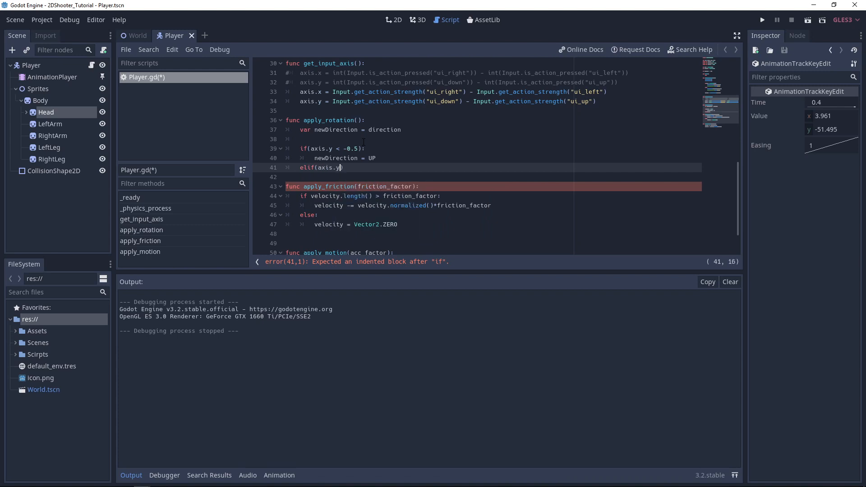
pyautogui.write(' > 0.5):')
pyautogui.press('Return')
pyautogui.write('newDirection')
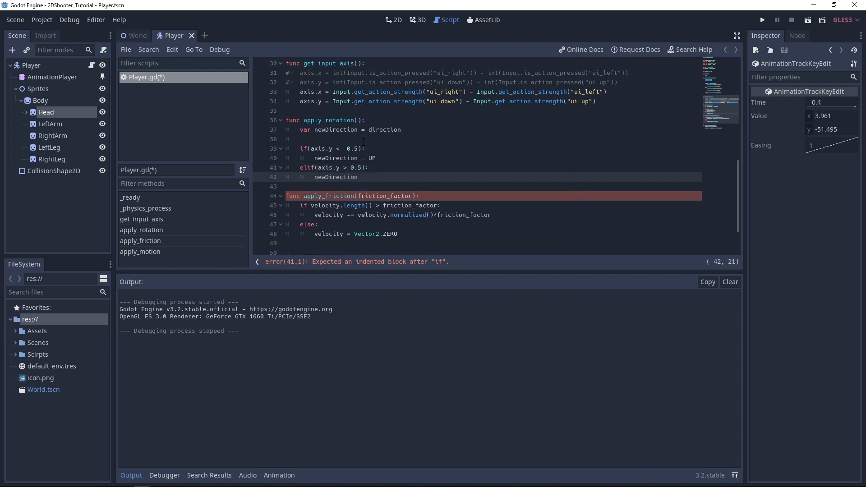
pyautogui.write(' = DOWN')
pyautogui.press('Return')
# Add an elif(axis.x < -0.5): branch that sets newDirection = LEFT.
pyautogui.write('elif ')
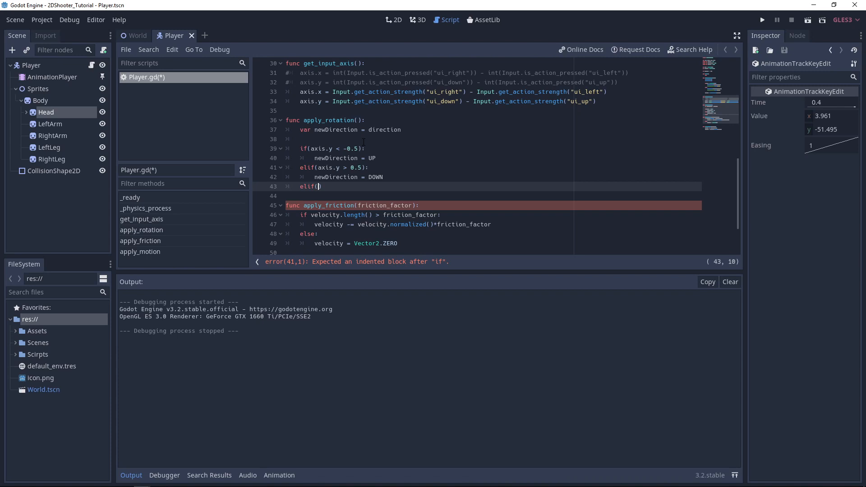
pyautogui.write('axis.')
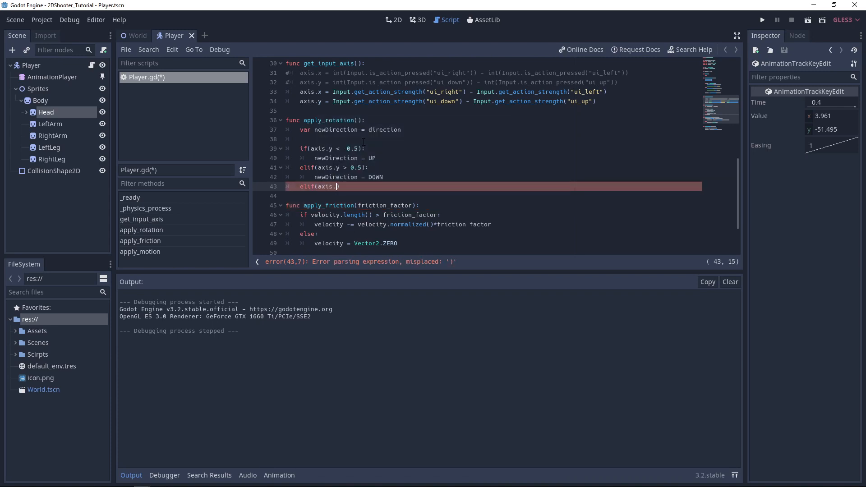
pyautogui.write('x < -0.5):')
pyautogui.press('Return')
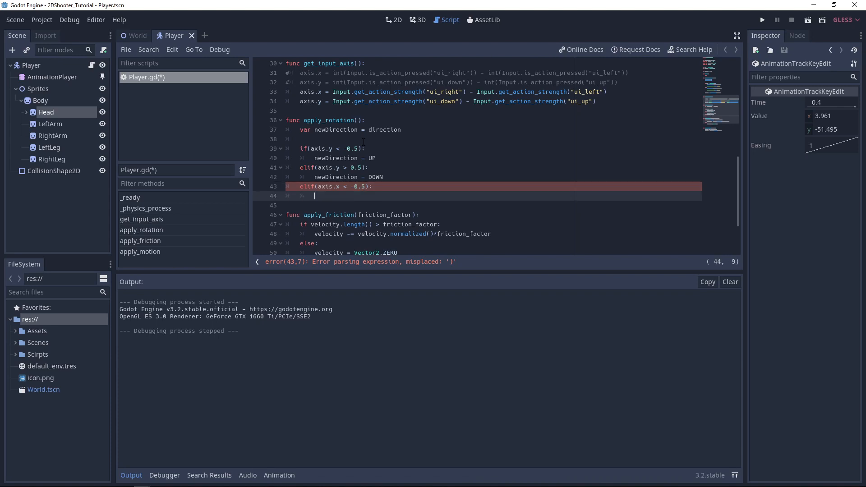
pyautogui.write('ne')
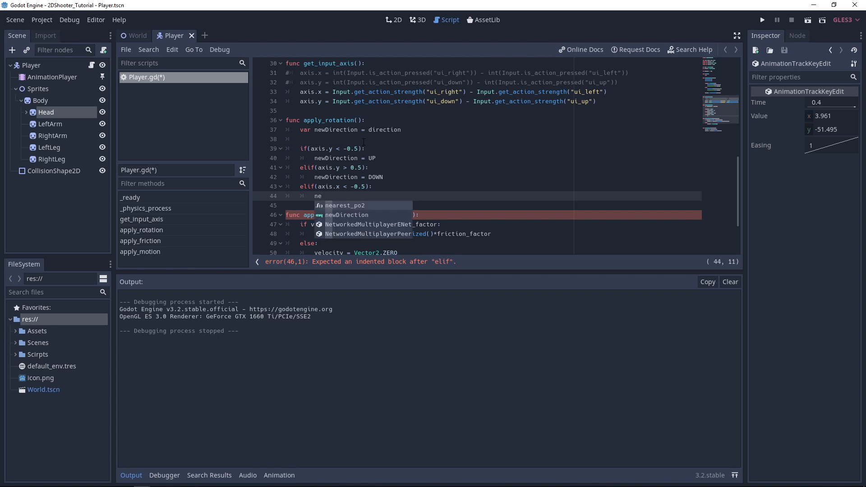
pyautogui.write('wDirection = LEFT')
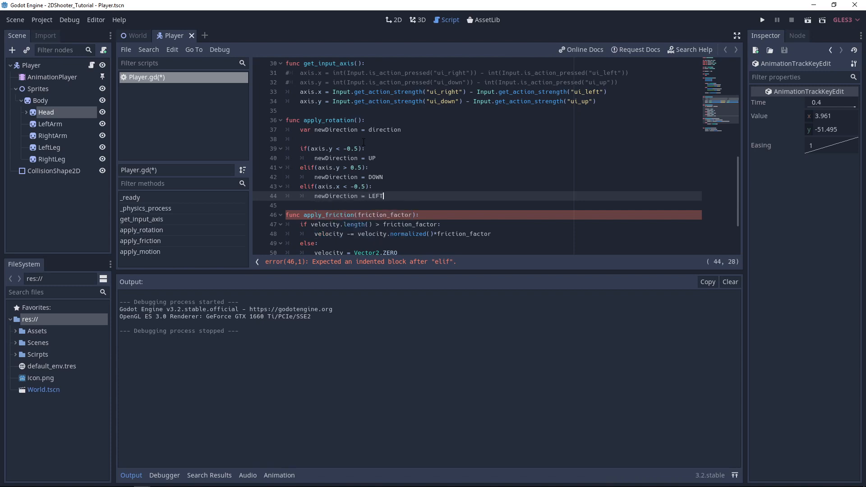
pyautogui.press('Return')
pyautogui.press('BackSpace')
# Add an elif(axis.x > 0.5): branch that sets newDirection = RIGHT, followed by blank lines before apply_friction().
pyautogui.write('elif')
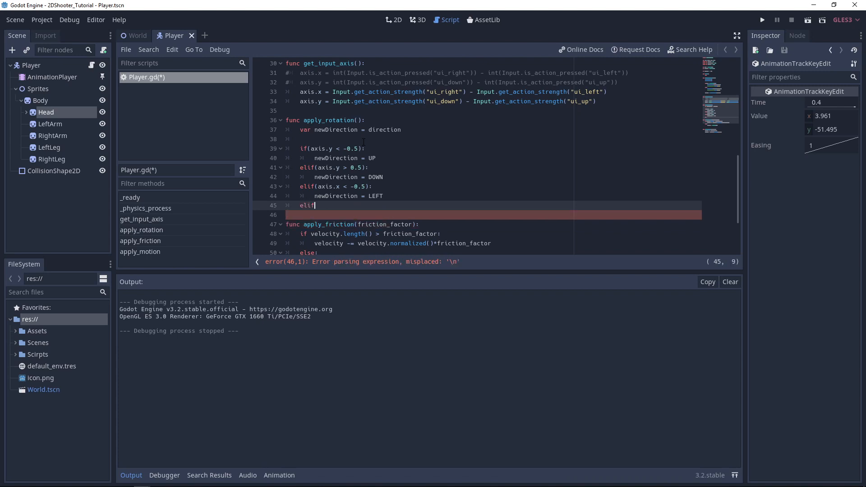
pyautogui.write('(axis.x > 0.5):')
pyautogui.press('Return')
pyautogui.write('ne')
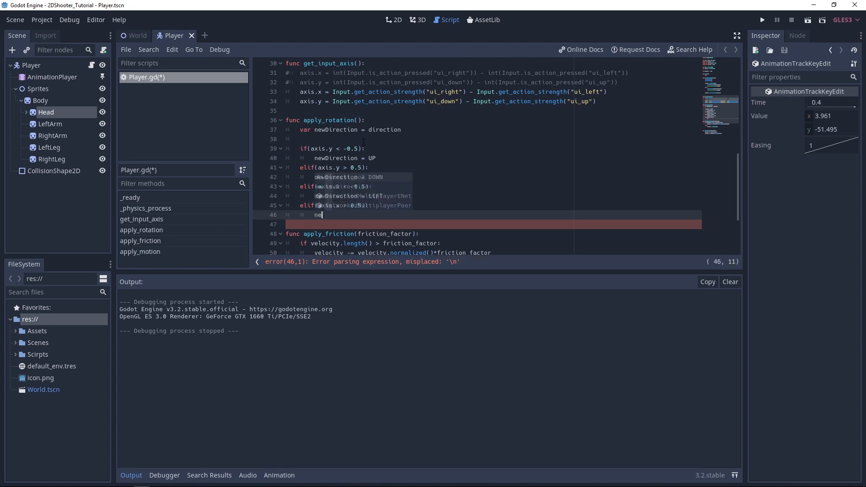
pyautogui.write('wDirection = RI')
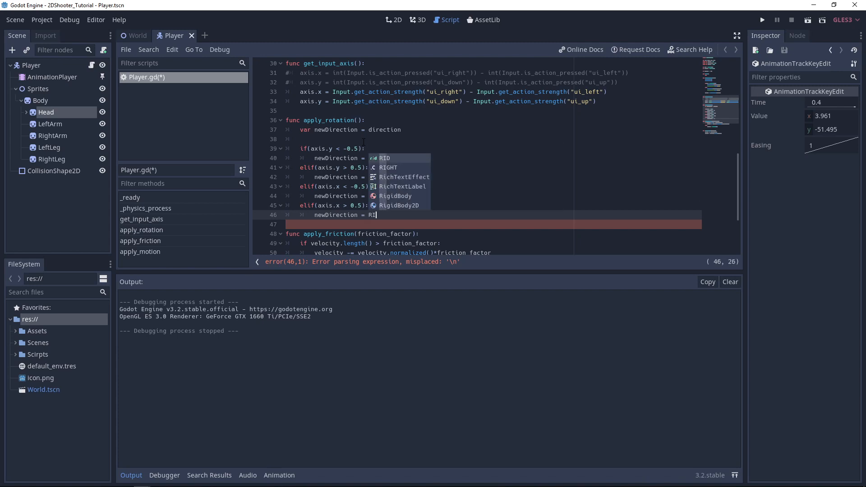
pyautogui.press('Delete')
pyautogui.write('GHT')
pyautogui.press('Return')
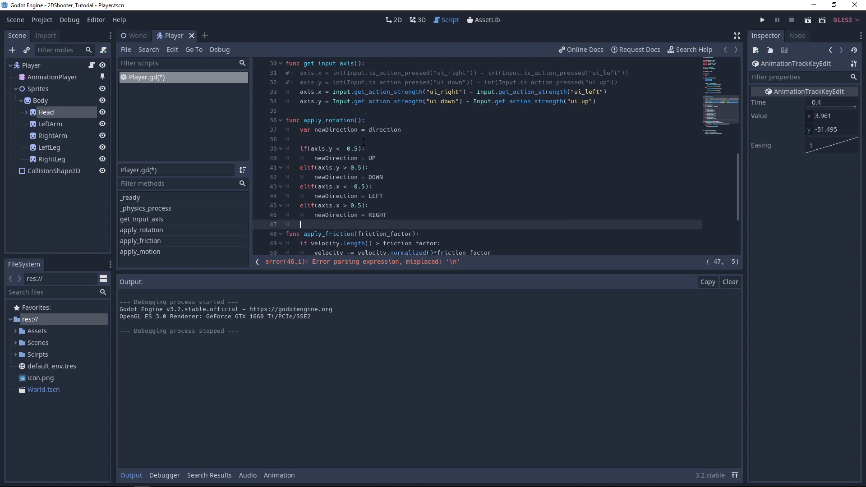
pyautogui.press('Return')
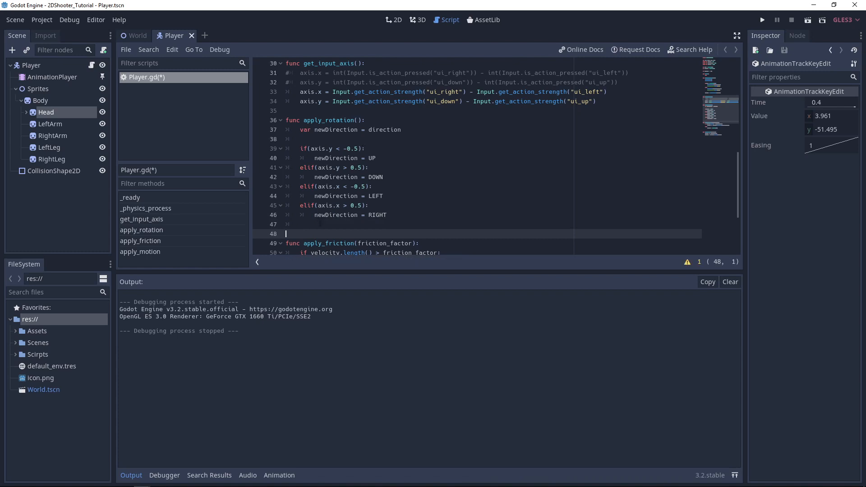
pyautogui.click(318, 224)
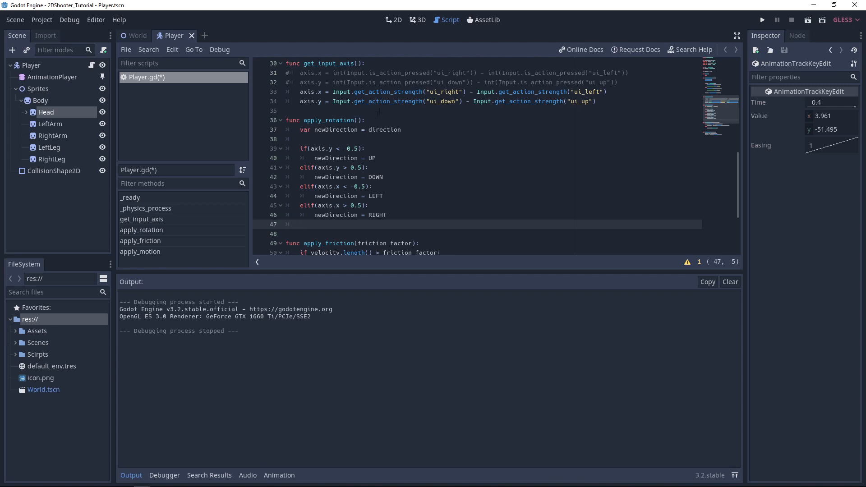
pyautogui.click(403, 129)
pyautogui.click(322, 130)
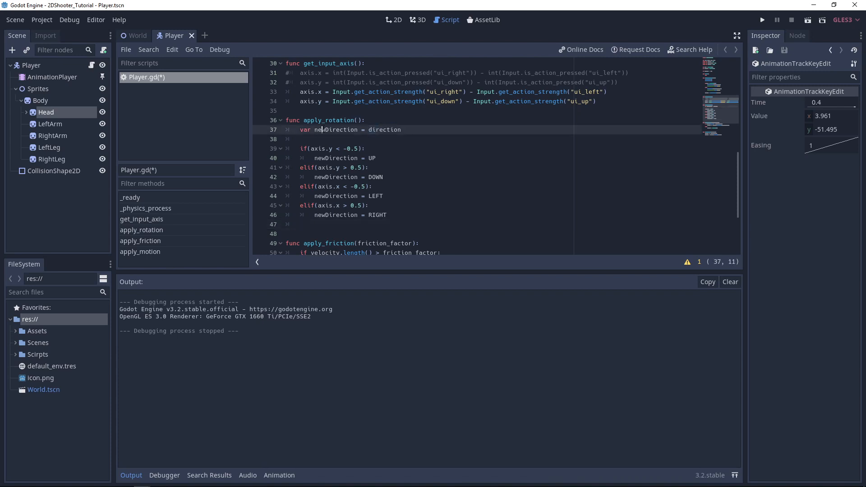
# At the end of apply_rotation(), add the condition if newDirection != direction: with an indented line below it.
pyautogui.click(315, 224)
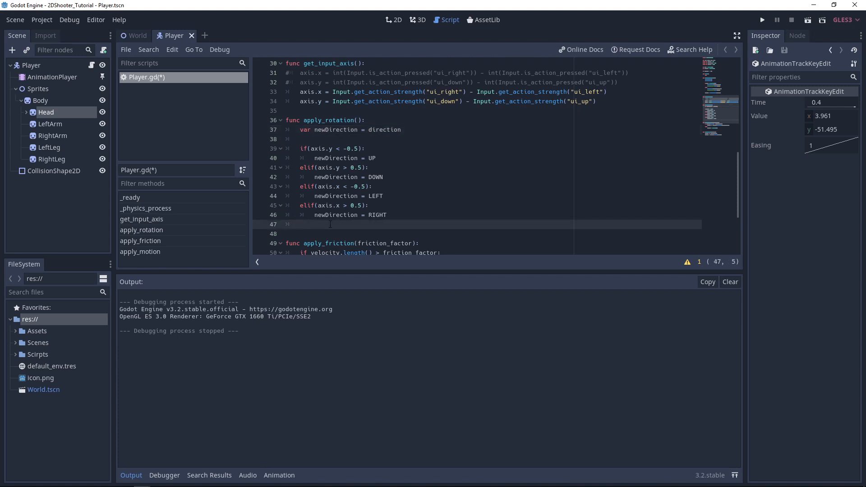
pyautogui.write('if(')
pyautogui.press('BackSpace')
pyautogui.write('ne')
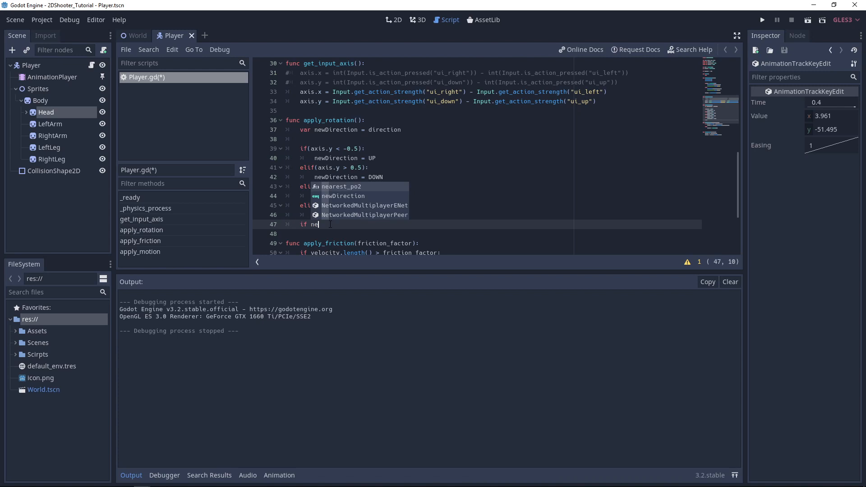
pyautogui.press('Down')
pyautogui.press('Return')
pyautogui.write('!=')
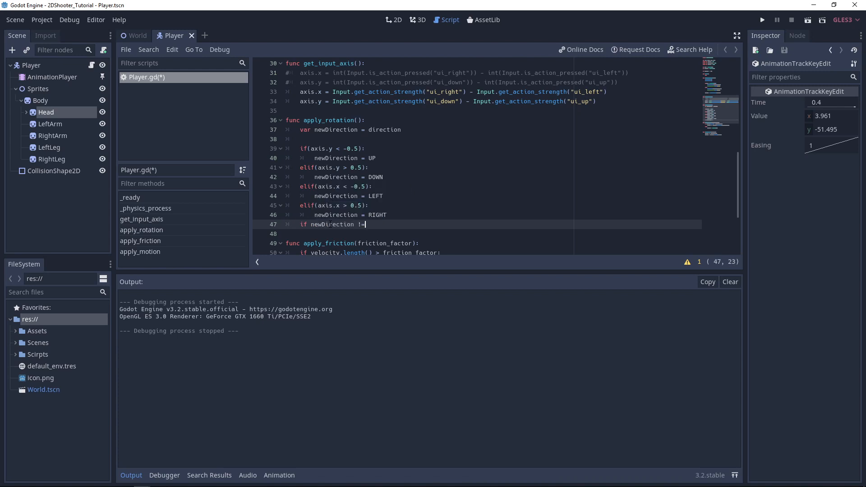
pyautogui.write(' dire')
pyautogui.press('Return')
pyautogui.write(':')
pyautogui.press('Return')
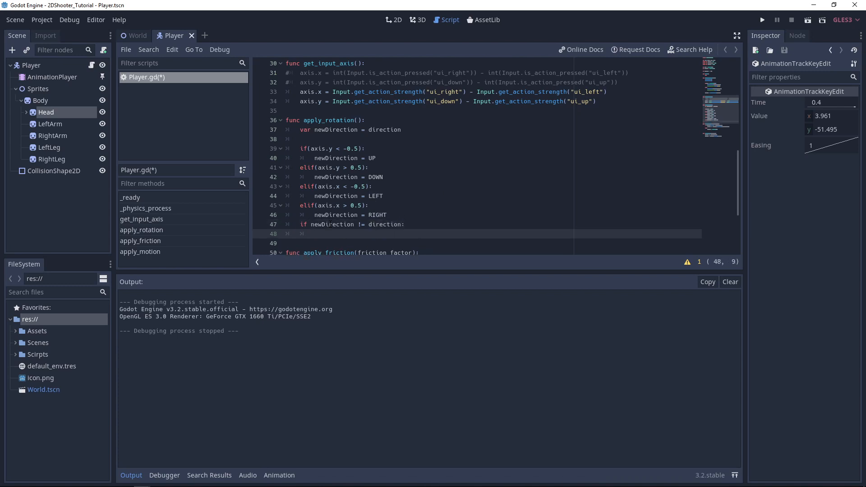
# Declare a new function, func change_direction(dir):, between apply_rotation() and apply_friction().
pyautogui.scroll(-4, 444, 213)
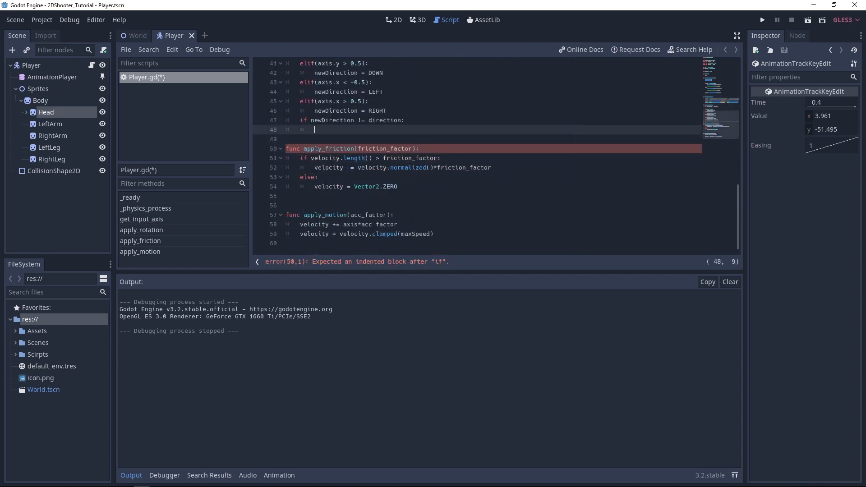
pyautogui.click(306, 140)
pyautogui.press('Return')
pyautogui.press('Up')
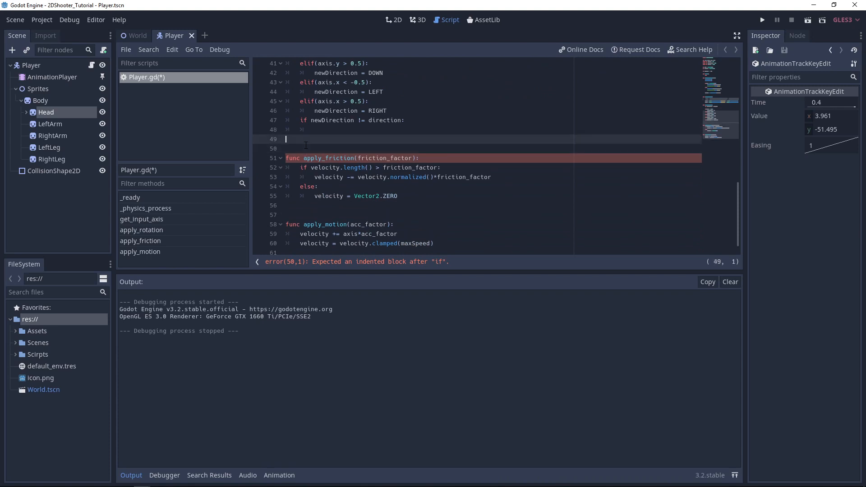
pyautogui.press('Return')
pyautogui.write('f')
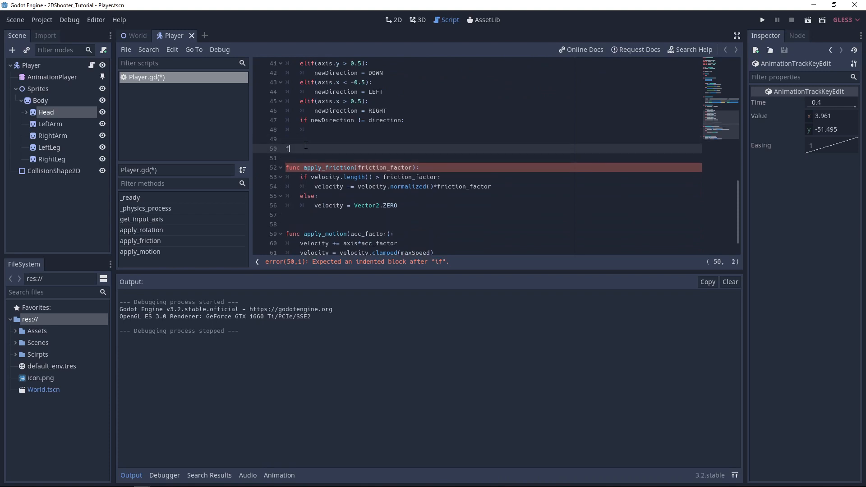
pyautogui.write('unc change_direction(dir):')
pyautogui.press('Return')
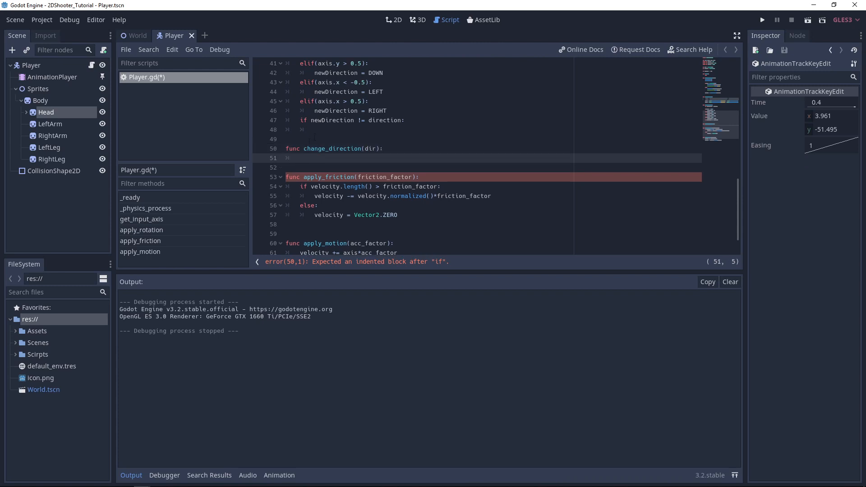
# Call change_direction(newDirection) inside the if newDirection != direction block.
pyautogui.click(322, 129)
pyautogui.write('change')
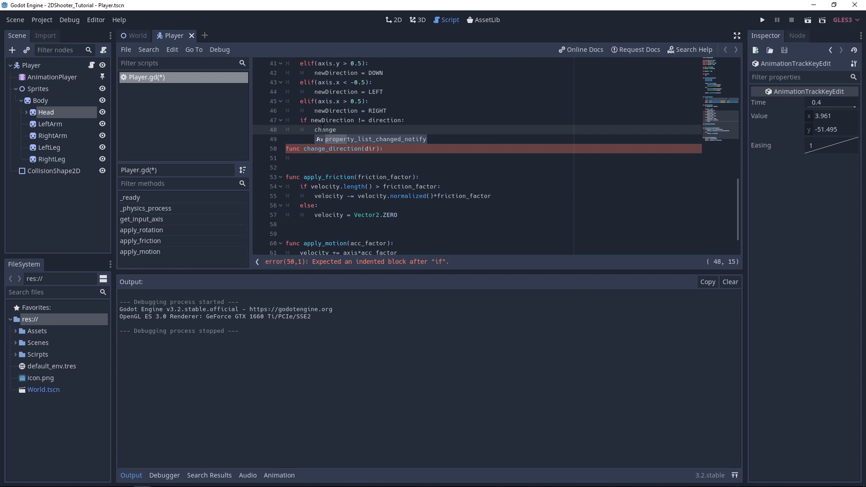
pyautogui.write('_dire')
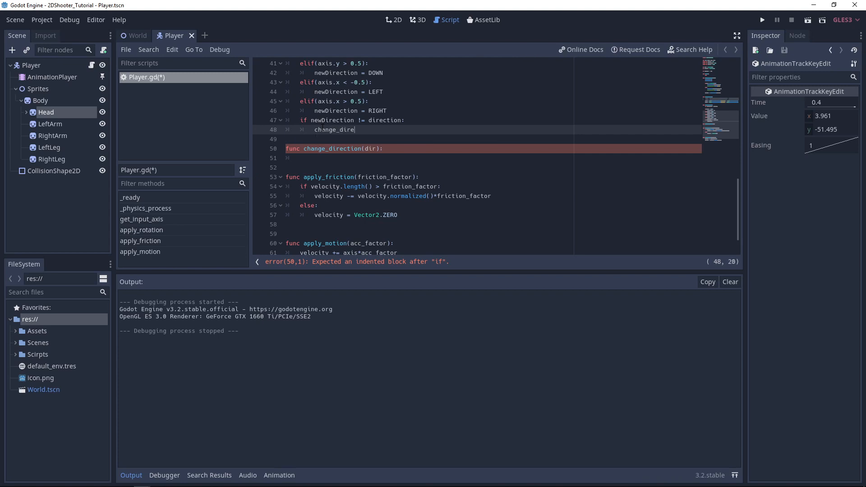
pyautogui.write('ction(newDirection')
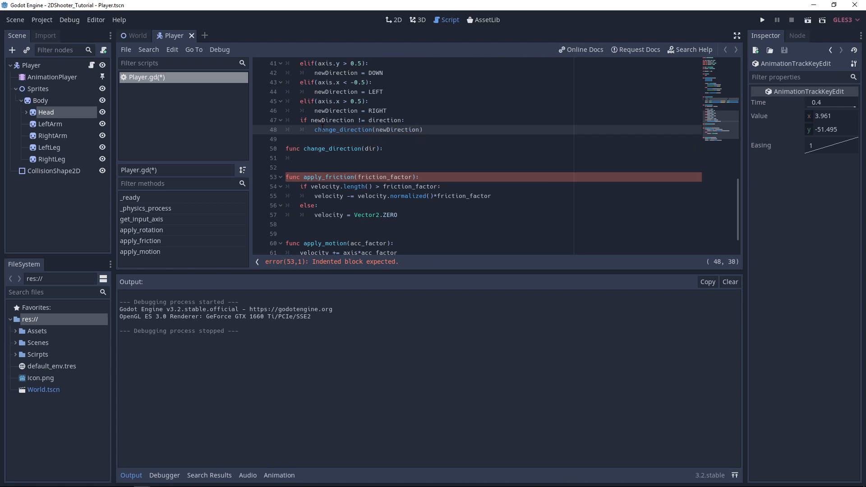
# Start the body of change_direction() with a match dir: statement.
pyautogui.click(329, 159)
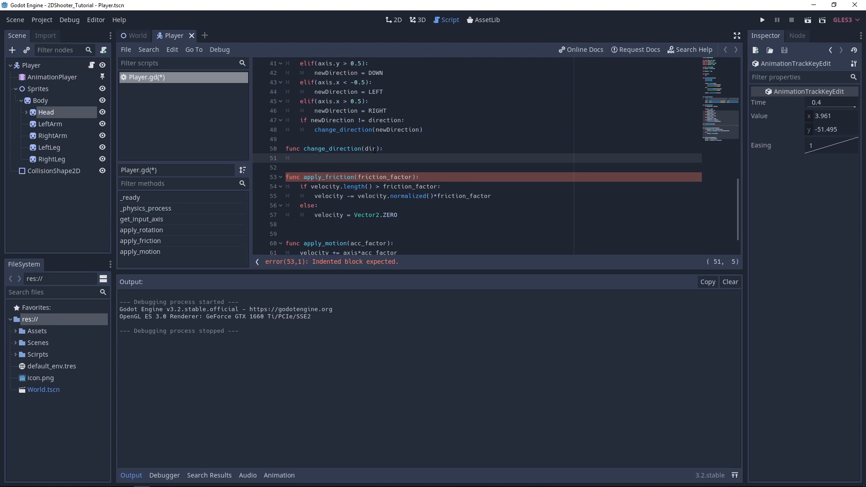
pyautogui.click(375, 149)
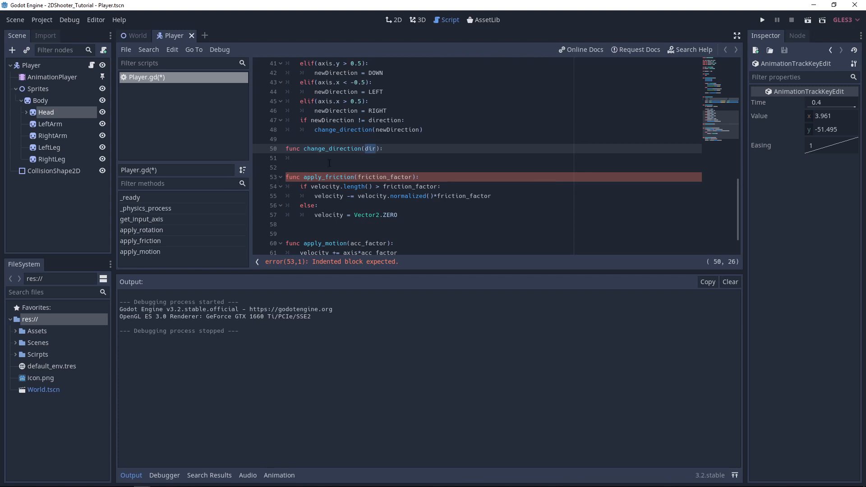
pyautogui.click(331, 159)
pyautogui.write('matc')
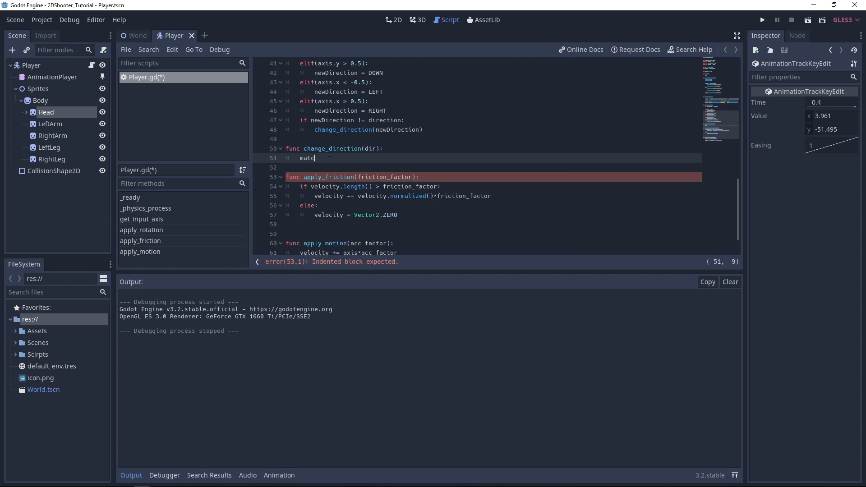
pyautogui.write('h dir')
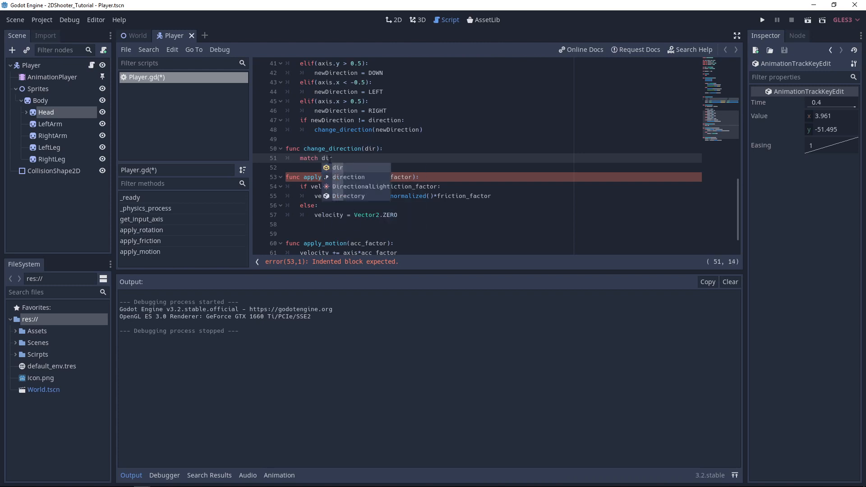
pyautogui.write(':')
pyautogui.press('Return')
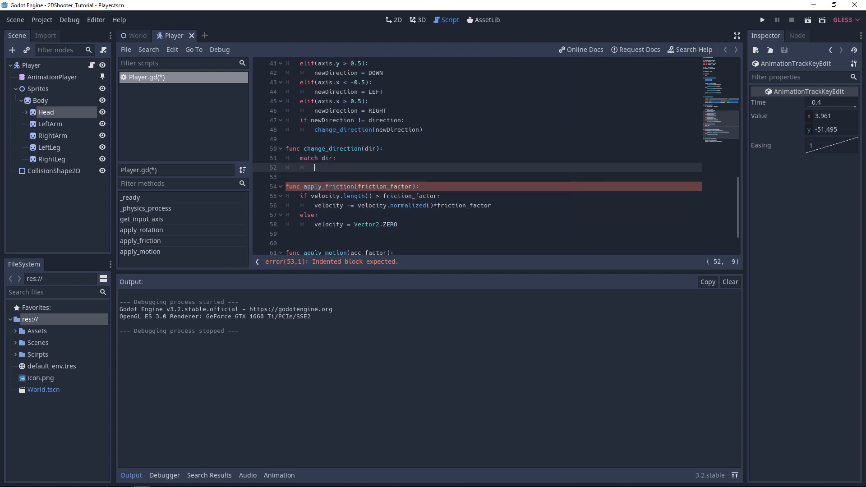
# Add UP: and DOWN: branches to the match statement, each with pass as its body.
pyautogui.write('UP')
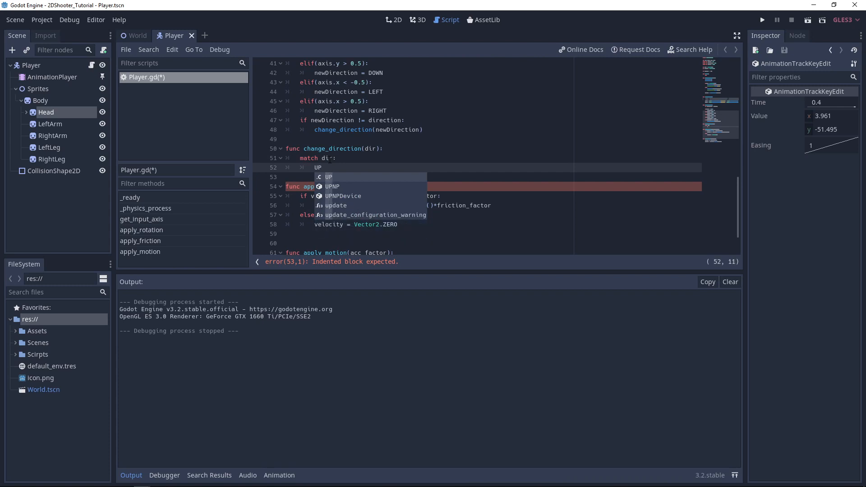
pyautogui.write(':')
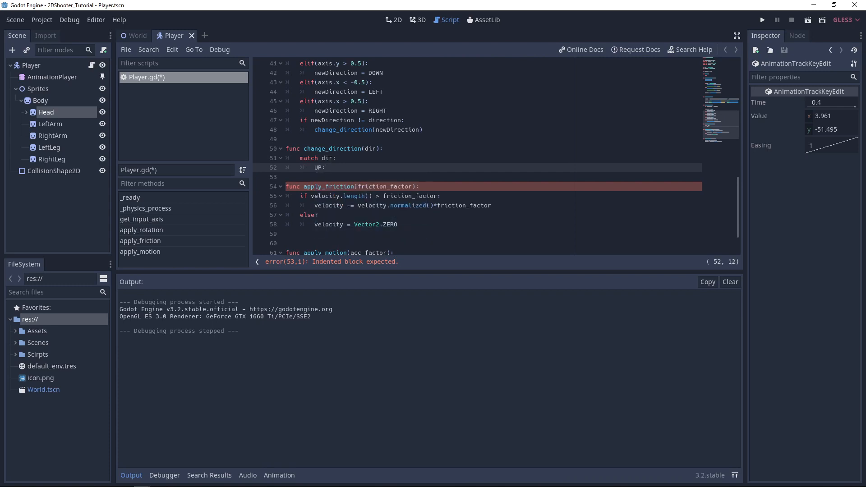
pyautogui.press('Return')
pyautogui.write('pass')
pyautogui.press('Return')
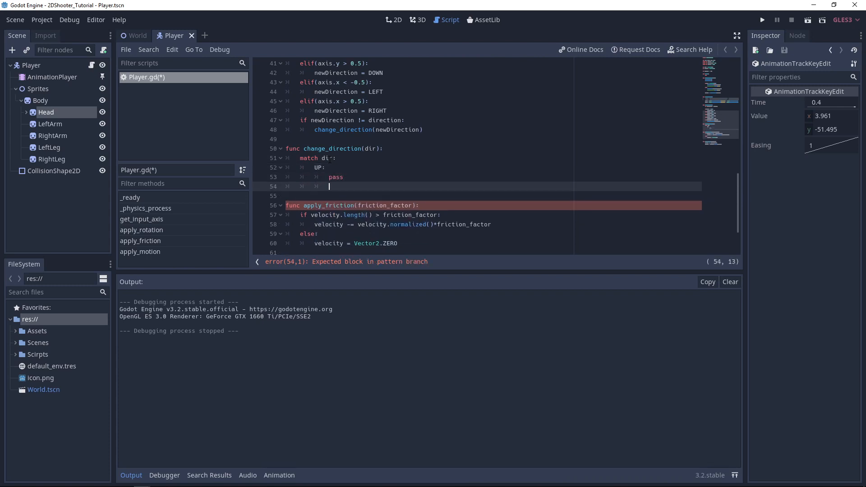
pyautogui.write('DOWN:')
pyautogui.press('Return')
pyautogui.write('pass')
pyautogui.press('Return')
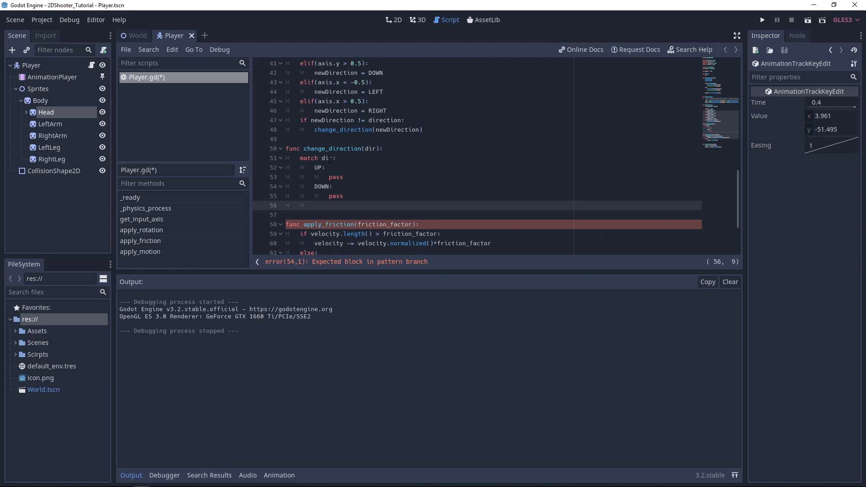
# Add LEFT: and RIGHT: branches to the match statement, each containing pass and ending its label with a colon.
pyautogui.write('LEFT:')
pyautogui.press('Return')
pyautogui.write('pass')
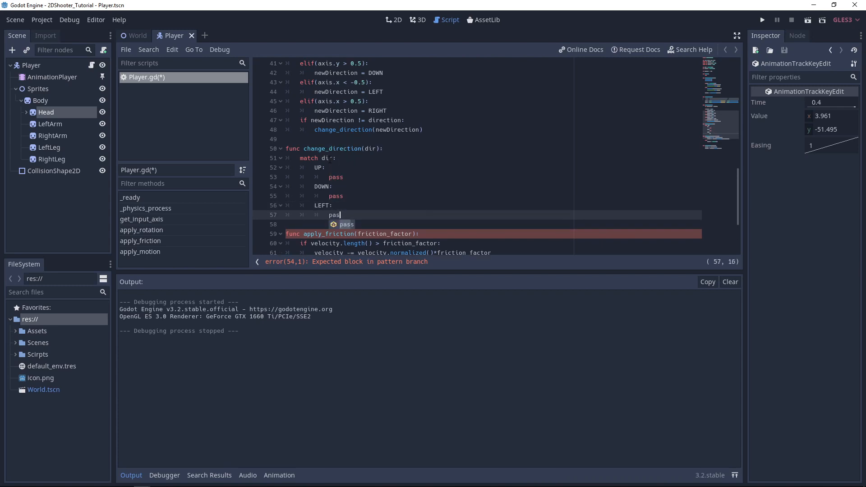
pyautogui.press('Return')
pyautogui.write('RIGH')
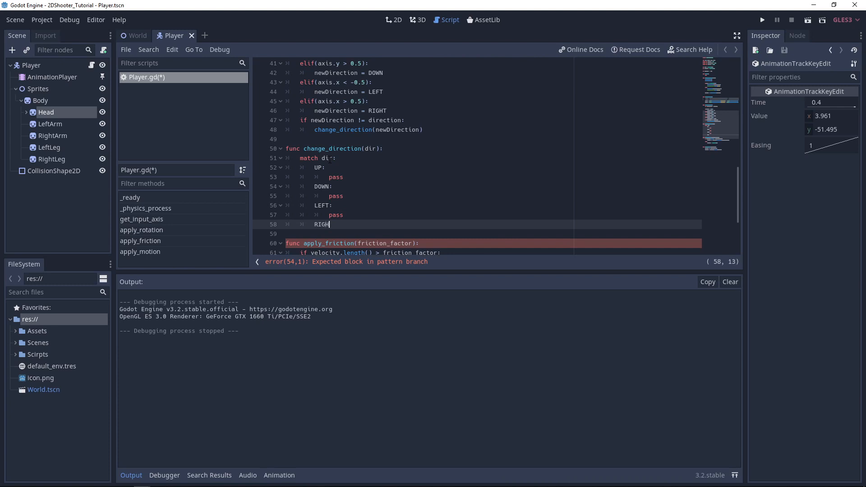
pyautogui.write('T:')
pyautogui.press('Return')
pyautogui.write('pass')
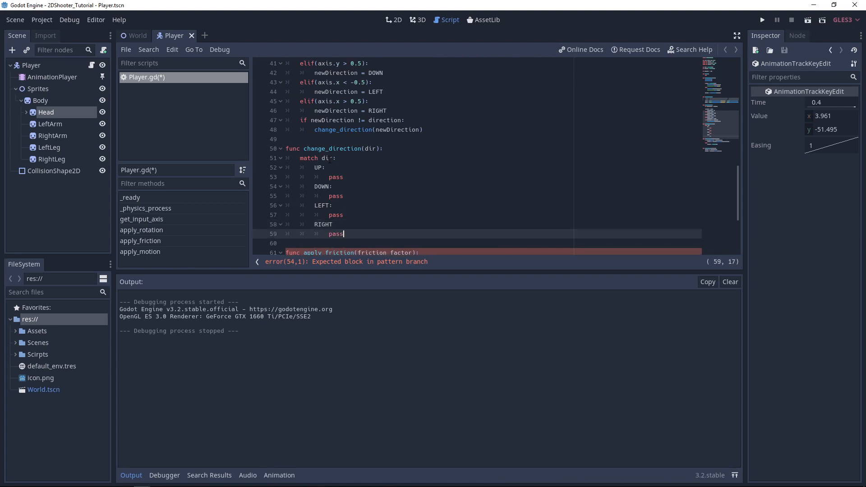
pyautogui.click(345, 225)
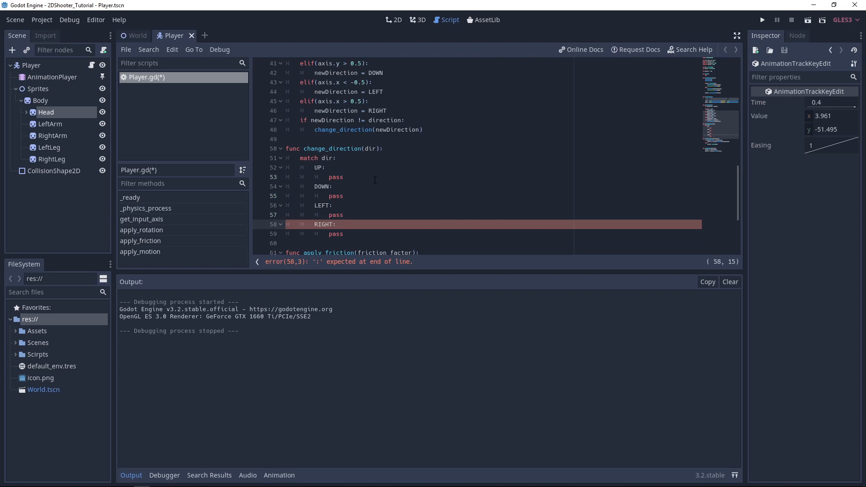
# Insert the comment #Face OFF above pass in the UP branch and #Face ON above pass in the DOWN branch.
pyautogui.doubleClick(353, 175)
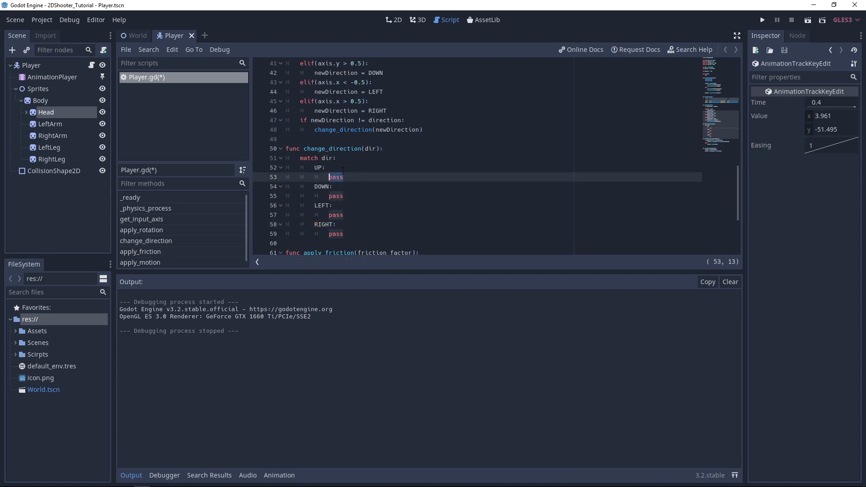
pyautogui.click(335, 170)
pyautogui.press('Return')
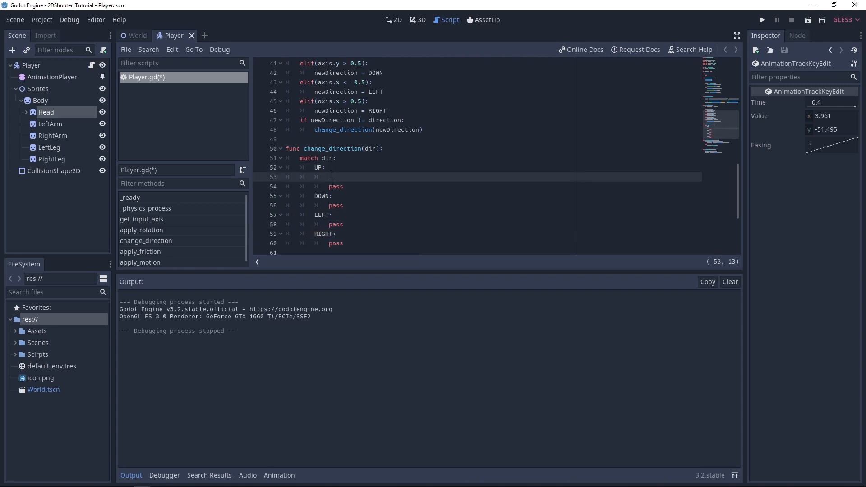
pyautogui.write('#Face OFF')
pyautogui.click(341, 197)
pyautogui.press('Return')
pyautogui.write('#Face ON')
# Insert a commented-out Face ON line above pass in both the LEFT and RIGHT branches.
pyautogui.scroll(-3, 342, 199)
pyautogui.scroll(3, 402, 213)
pyautogui.click(403, 225)
pyautogui.press('Return')
pyautogui.write('Face ON')
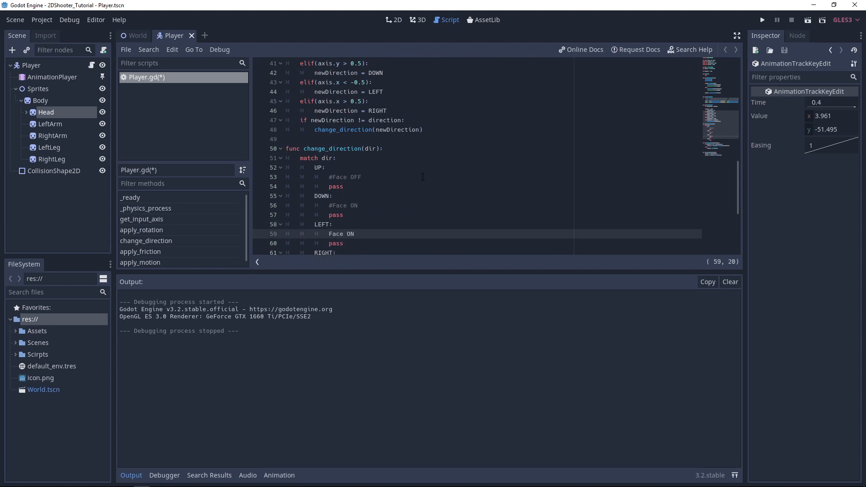
pyautogui.scroll(-2, 422, 176)
pyautogui.hotkey('ctrl', 'k')
pyautogui.click(341, 196)
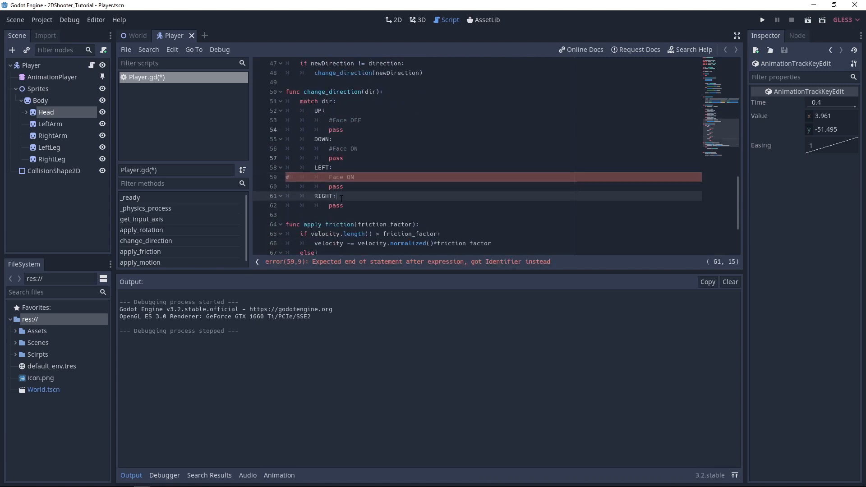
pyautogui.press('Return')
pyautogui.hotkey('ctrl', 'k')
pyautogui.write('Face ON')
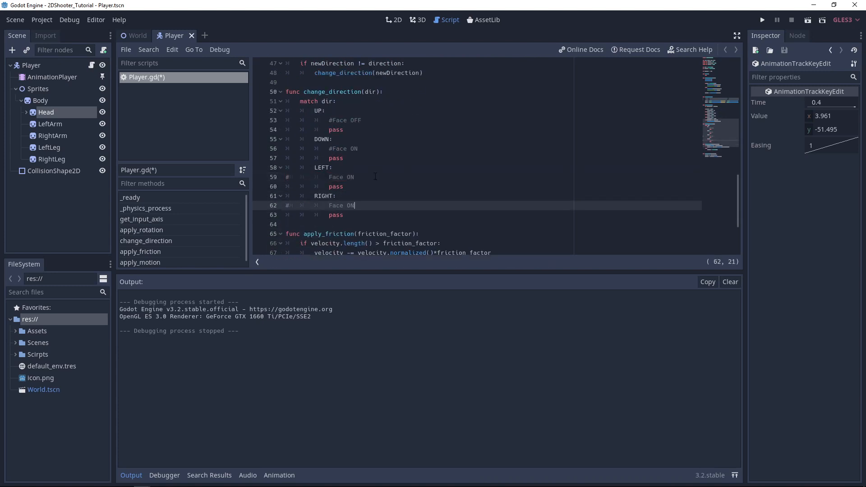
# Add a commented scale -1 line below Face ON in the LEFT branch, indented to match it.
pyautogui.click(370, 177)
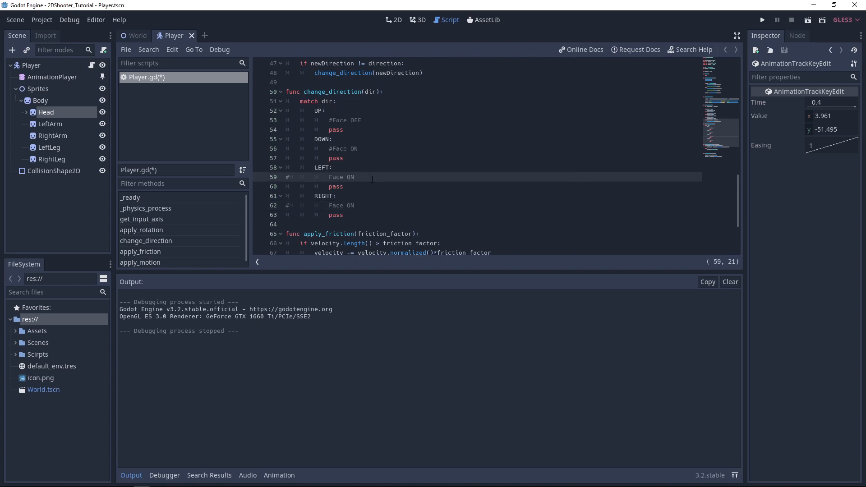
pyautogui.press('Return')
pyautogui.write('#scale ')
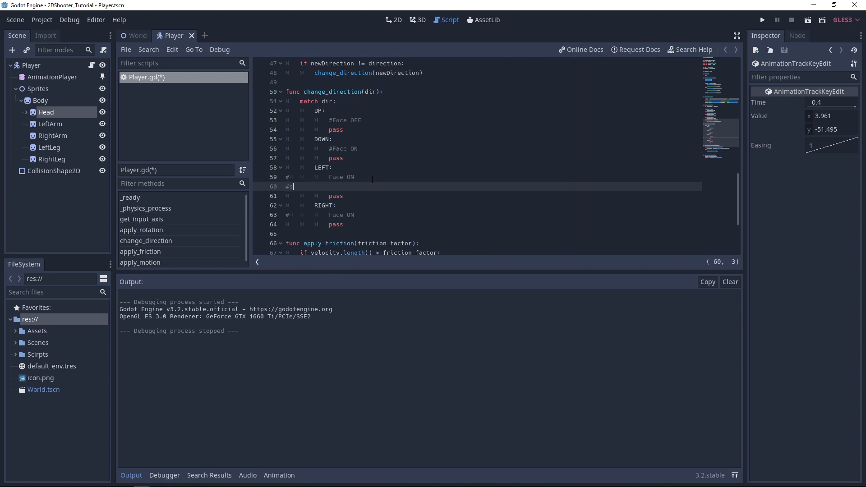
pyautogui.write('-1')
pyautogui.click(289, 187)
pyautogui.press('Tab')
pyautogui.press('Tab')
pyautogui.press('Tab')
# Add a commented scale 1 line directly under RIGHT:, above its Face ON comment.
pyautogui.click(349, 209)
pyautogui.press('Return')
pyautogui.hotkey('ctrl', 'k')
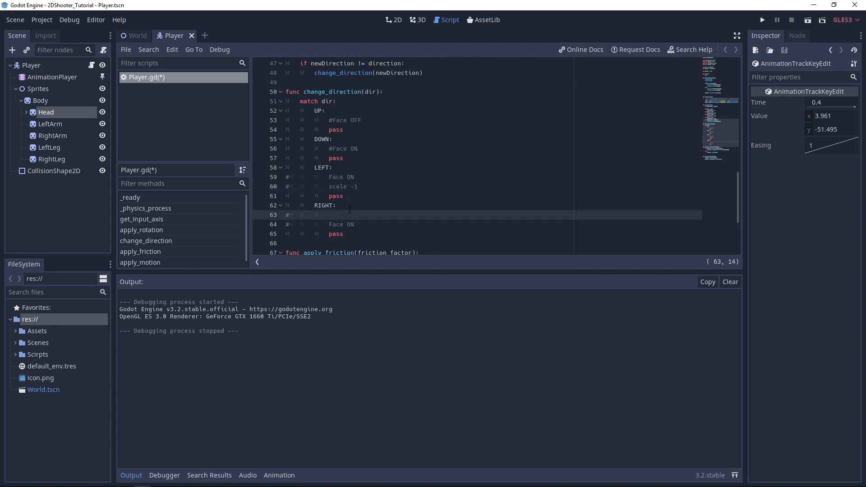
pyautogui.write('scale 1')
pyautogui.scroll(1, 369, 172)
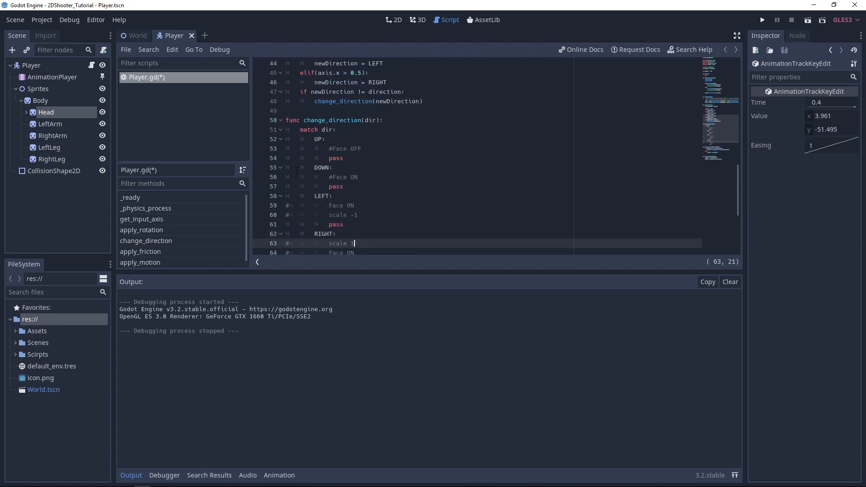
# Add the comment #Face position below #Face ON in the DOWN branch of change_direction().
pyautogui.click(366, 176)
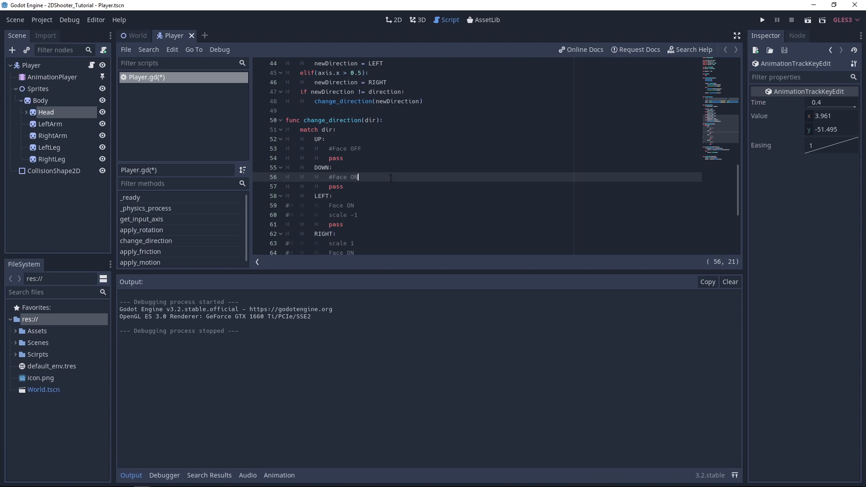
pyautogui.press('Return')
pyautogui.write('#')
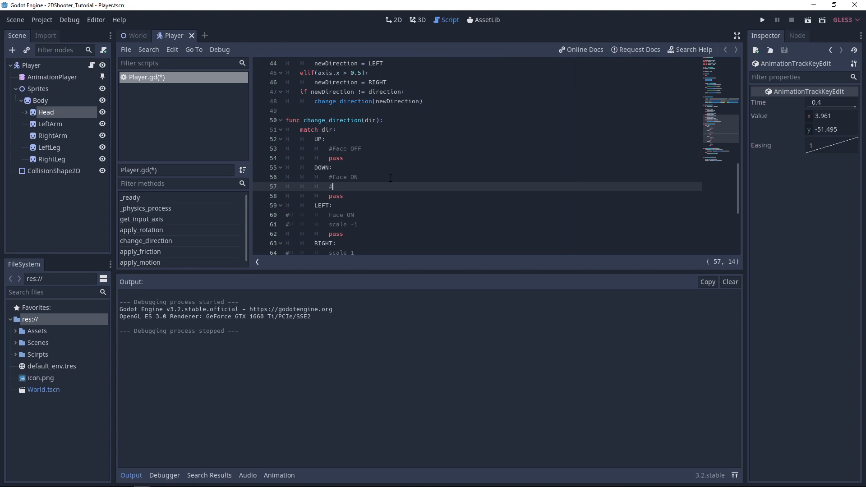
pyautogui.write('Face position')
# Insert $Sprites/Body/Head/Face.visible = true as the first line of change_direction(), above match dir.
pyautogui.press('Return')
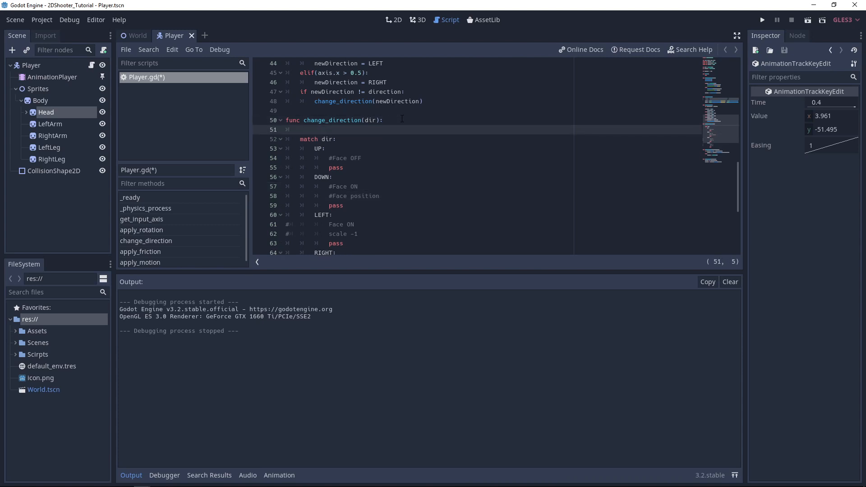
pyautogui.write('$')
pyautogui.write('Sprites/Body/Head/Face')
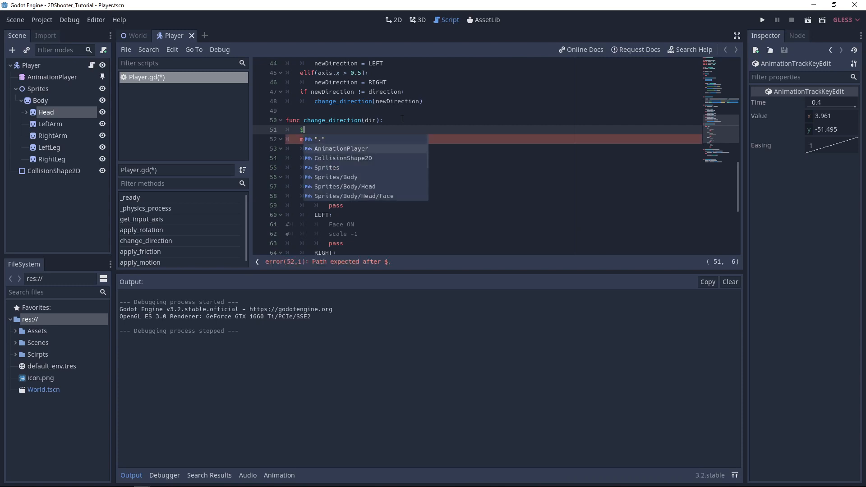
pyautogui.press('Return')
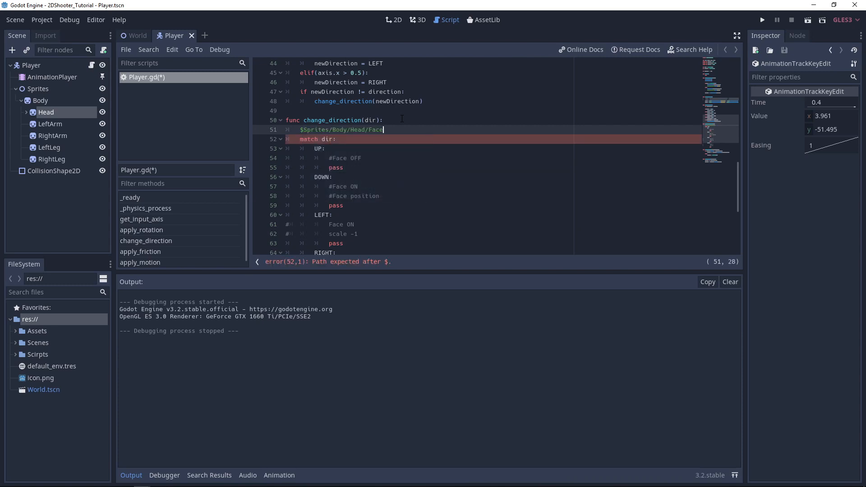
pyautogui.write('.visible = true')
# Delete the Face ON comment lines from the DOWN, LEFT and RIGHT branches.
pyautogui.scroll(-2, 408, 136)
pyautogui.moveTo(368, 130); pyautogui.dragTo(256, 132)
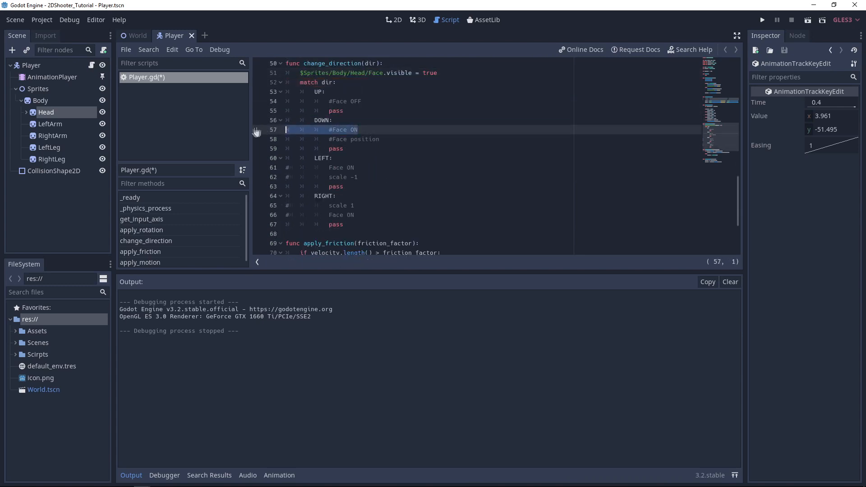
pyautogui.press('BackSpace')
pyautogui.press('BackSpace')
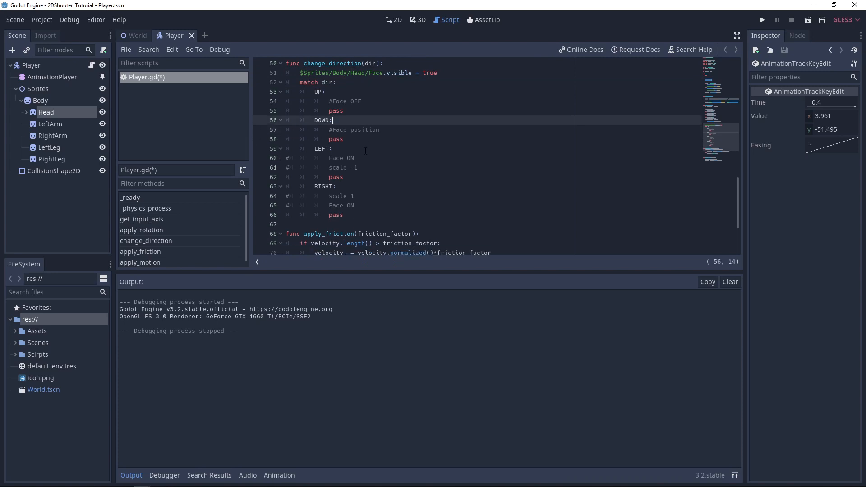
pyautogui.click(347, 158)
pyautogui.moveTo(336, 158); pyautogui.dragTo(271, 160)
pyautogui.press('BackSpace')
pyautogui.press('BackSpace')
pyautogui.moveTo(356, 196); pyautogui.dragTo(265, 198)
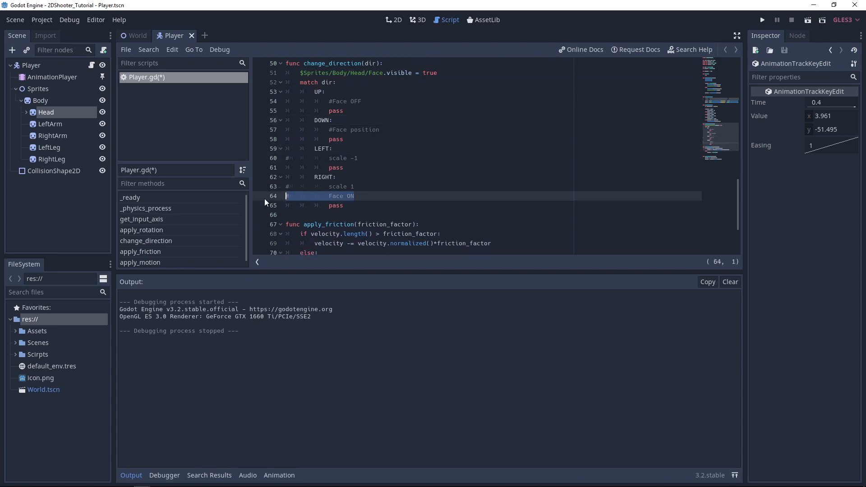
pyautogui.press('BackSpace')
pyautogui.press('BackSpace')
# Replace the #Face OFF comment in the UP branch with $Sprites/Body/Head/Face.visible = false.
pyautogui.scroll(2, 383, 149)
pyautogui.moveTo(362, 158); pyautogui.dragTo(328, 157)
pyautogui.write('$S')
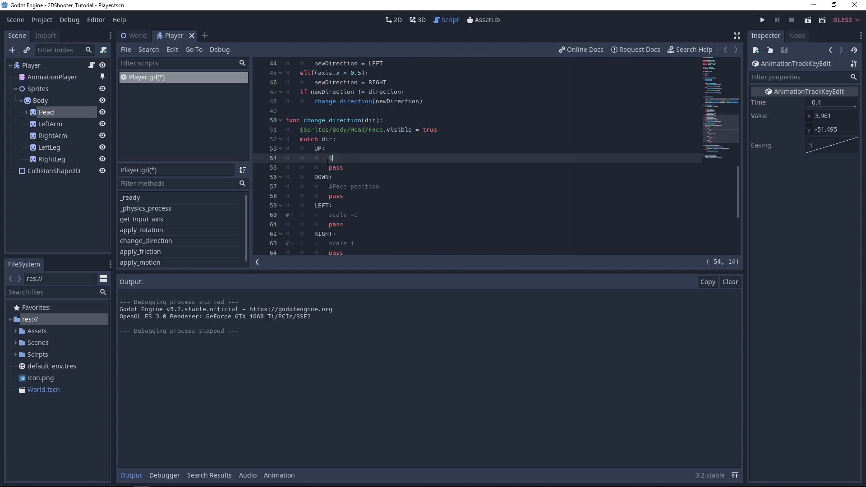
pyautogui.press('Down')
pyautogui.press('Down')
pyautogui.press('Down')
pyautogui.press('Return')
pyautogui.write('.vis')
pyautogui.press('Return')
pyautogui.write('= false')
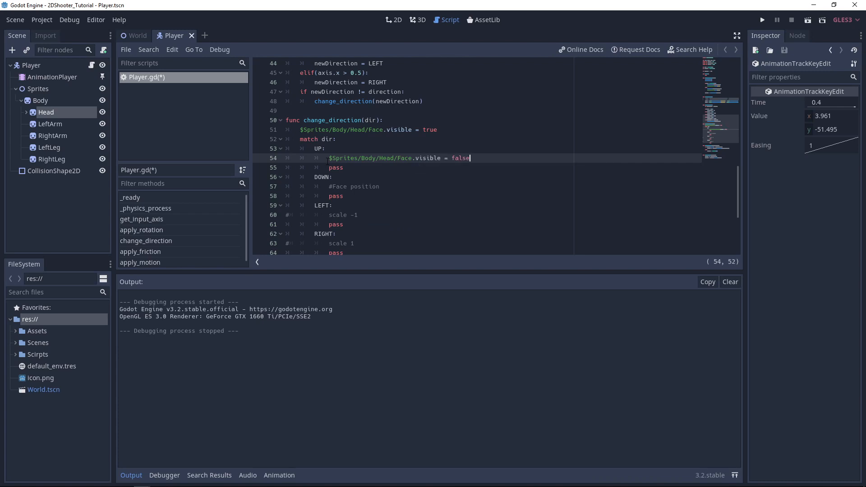
# Delete the pass line from the UP branch.
pyautogui.moveTo(343, 167); pyautogui.dragTo(263, 170)
pyautogui.press('BackSpace')
pyautogui.press('BackSpace')
pyautogui.moveTo(343, 186); pyautogui.dragTo(266, 186)
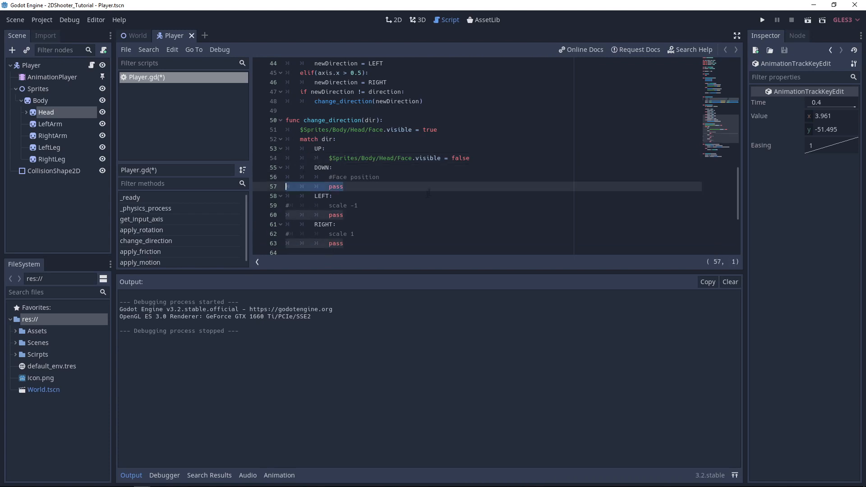
# Replace the scale -1 comment in the LEFT branch with the active line $Sprites/Body.scale.x = -1.
pyautogui.moveTo(359, 206); pyautogui.dragTo(329, 205)
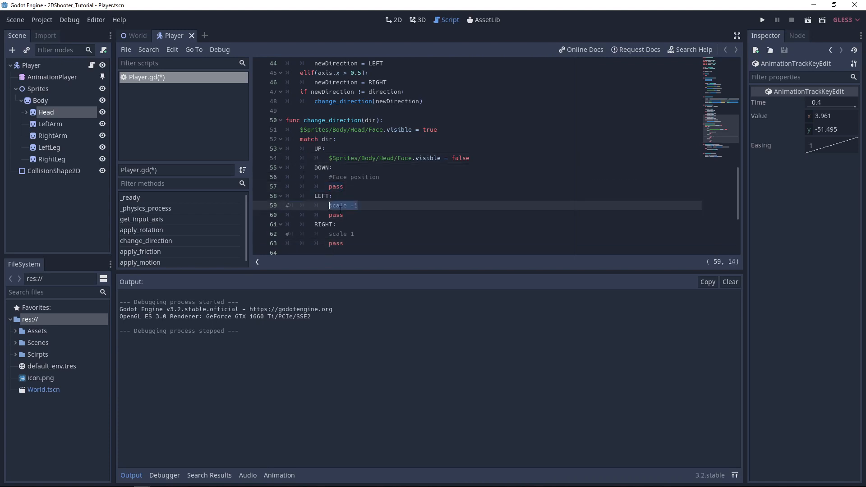
pyautogui.write('$$')
pyautogui.hotkey('ctrl', 'k')
pyautogui.press('BackSpace')
pyautogui.press('Down')
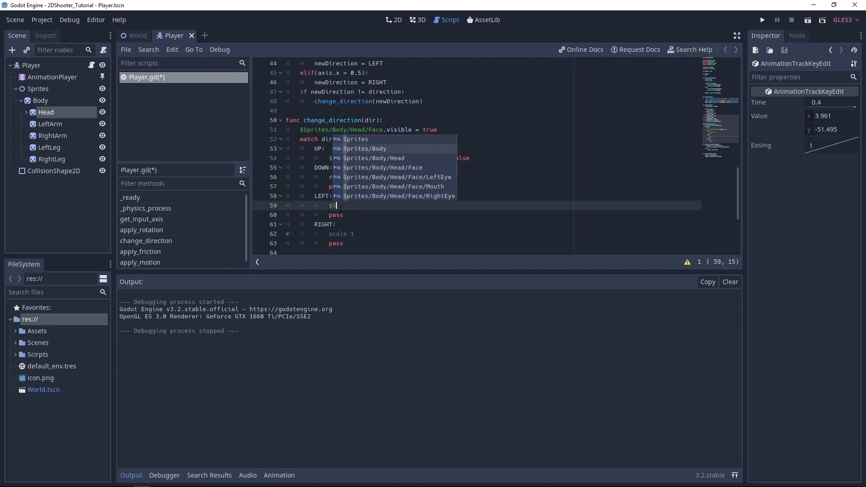
pyautogui.press('Return')
pyautogui.write('.s')
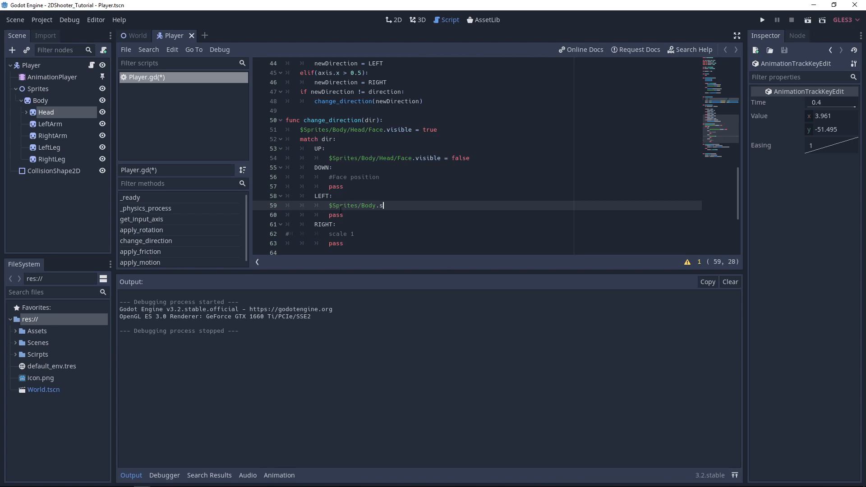
pyautogui.write('cale.x')
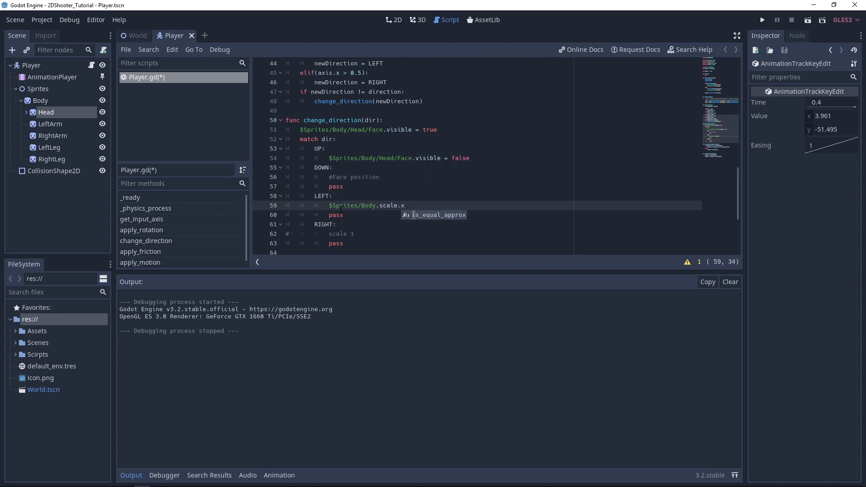
pyautogui.write(' = -1')
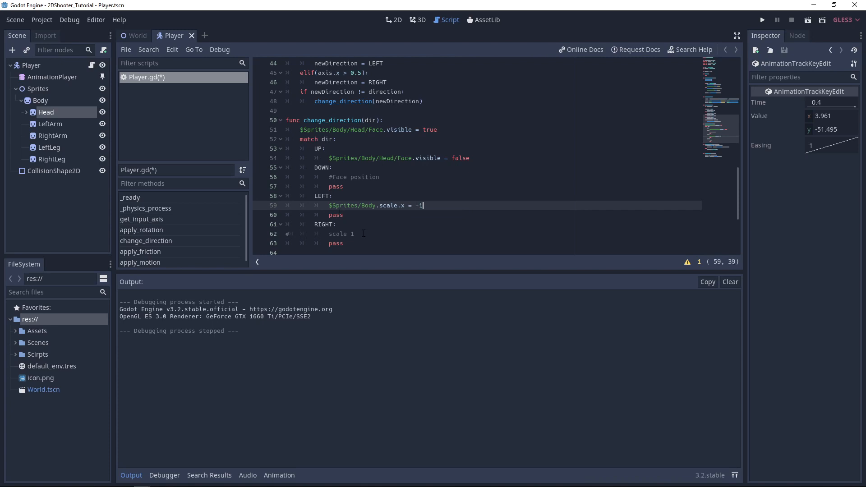
# Copy the LEFT branch's scale line over the scale 1 comment in the RIGHT branch, uncommented and with the value 1.
pyautogui.moveTo(364, 234); pyautogui.dragTo(335, 233)
pyautogui.moveTo(423, 205); pyautogui.dragTo(329, 205)
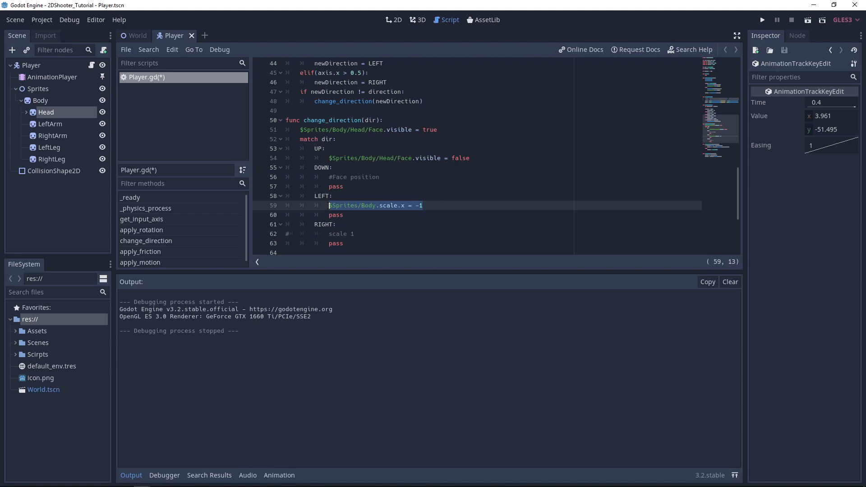
pyautogui.hotkey('ctrl', 'c')
pyautogui.moveTo(355, 233); pyautogui.dragTo(327, 234)
pyautogui.hotkey('ctrl', 'v')
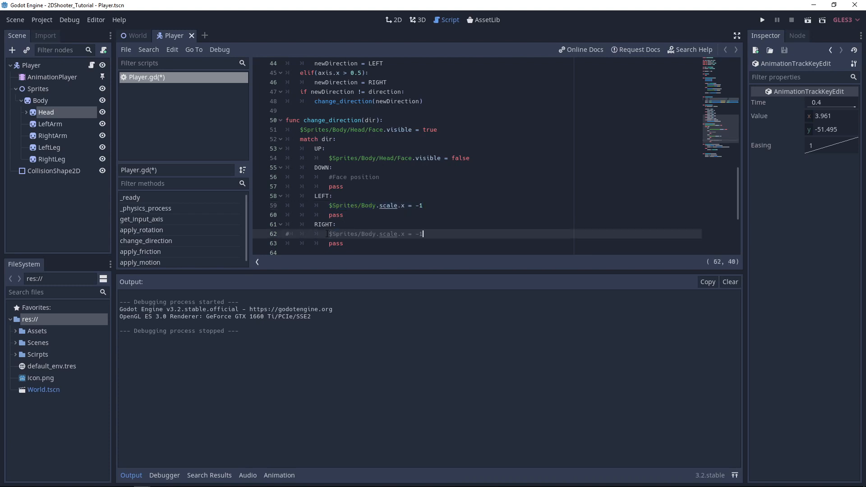
pyautogui.press('BackSpace')
pyautogui.press('BackSpace')
pyautogui.write('1')
# Add $Sprites/Body/Head/Face.position = Vector2.ZERO directly below the Face.visible = true line, above match dir.
pyautogui.click(446, 130)
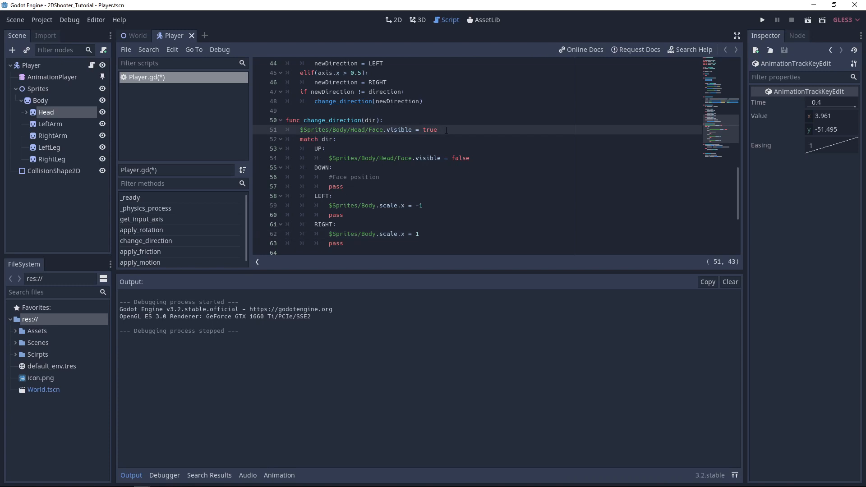
pyautogui.press('Return')
pyautogui.write('$')
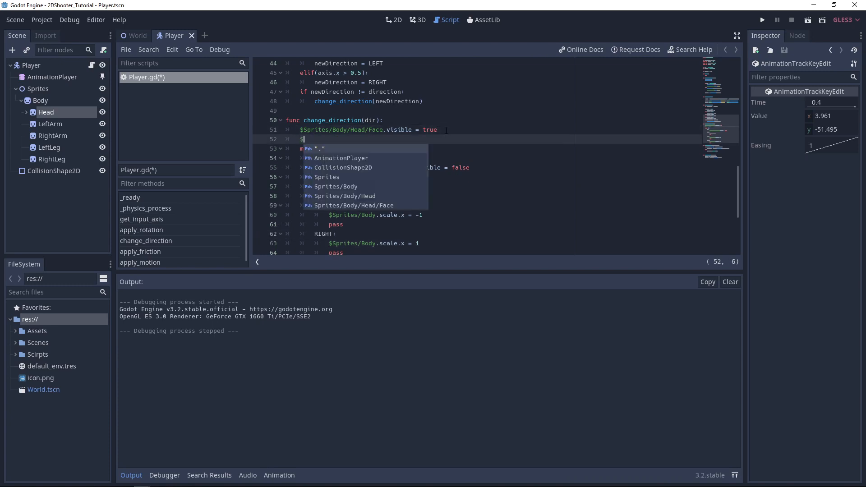
pyautogui.press('Down')
pyautogui.press('Down')
pyautogui.press('Down')
pyautogui.press('Down')
pyautogui.press('Down')
pyautogui.press('Down')
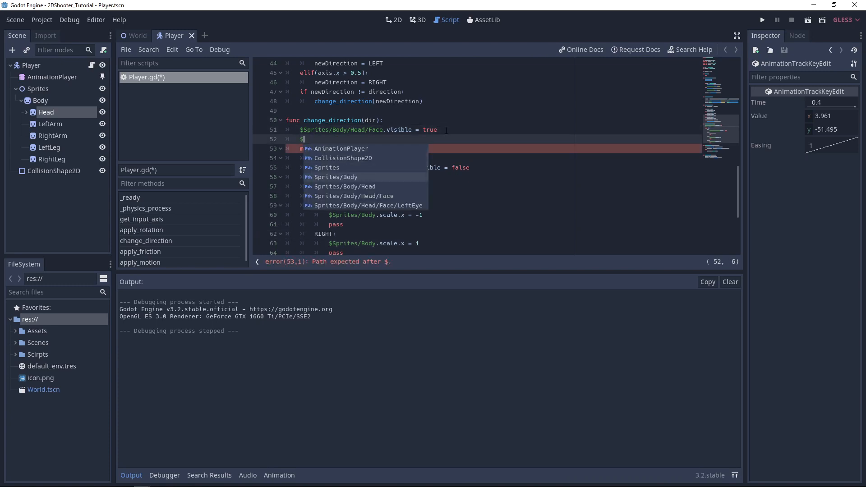
pyautogui.press('Return')
pyautogui.write('.')
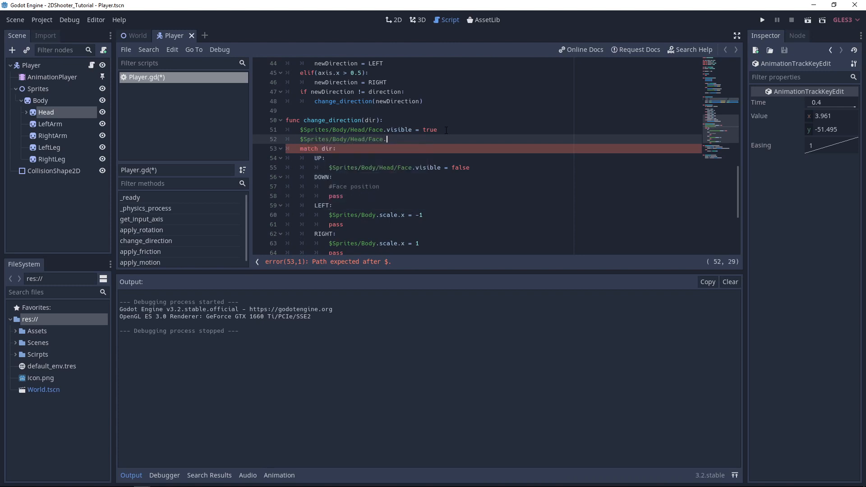
pyautogui.write('position = Vect')
pyautogui.press('Return')
pyautogui.write('.ZERO')
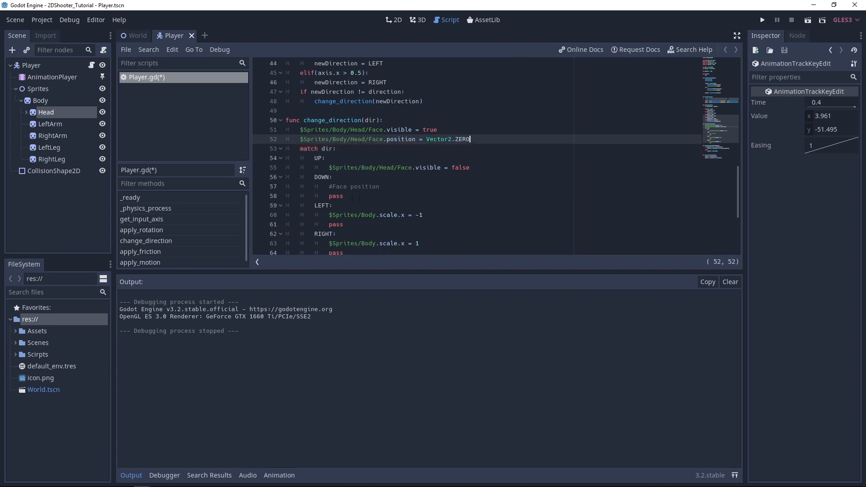
# Select the #Face position comment in the DOWN branch and review the rest of the script.
pyautogui.click(391, 184)
pyautogui.hotkey('ctrl', 'shift', 'Left')
pyautogui.hotkey('ctrl', 'shift', 'Left')
pyautogui.hotkey('ctrl', 'shift', 'Left')
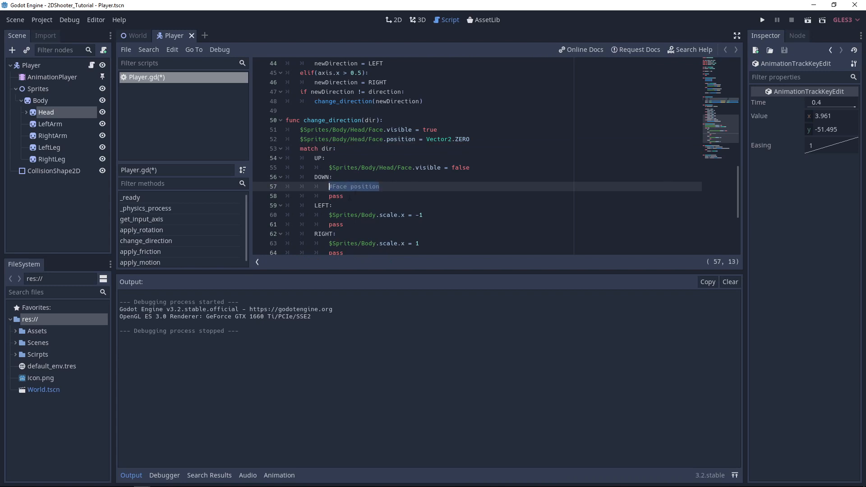
pyautogui.scroll(-1, 371, 200)
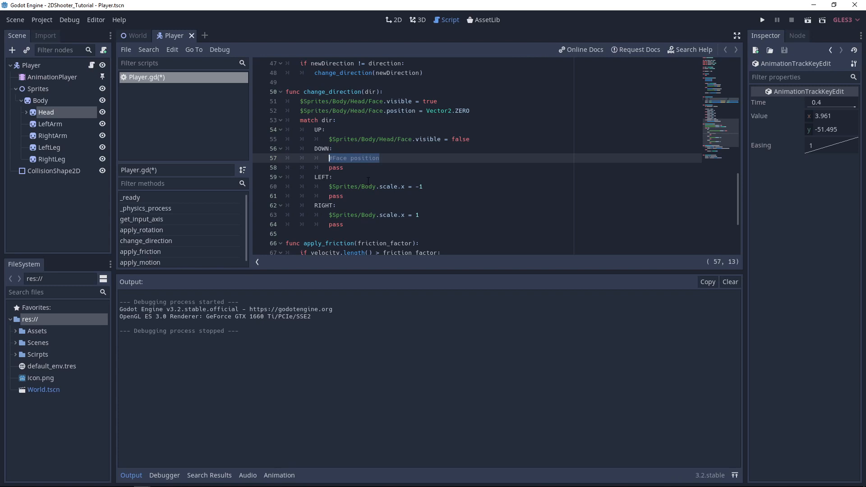
pyautogui.scroll(12, 380, 168)
pyautogui.scroll(-14, 380, 168)
# Run the project, walk the player in all four directions to test its facing, and close the game.
pyautogui.click(761, 19)
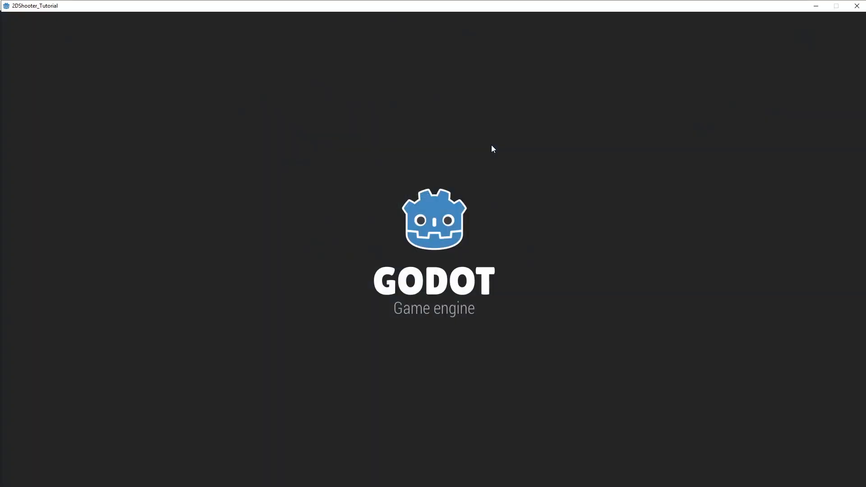
pyautogui.press('d')
pyautogui.press('a')
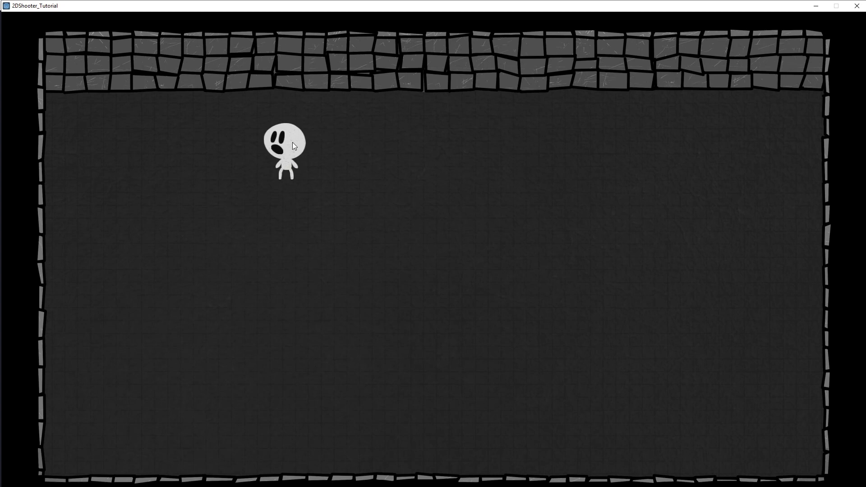
pyautogui.press('w')
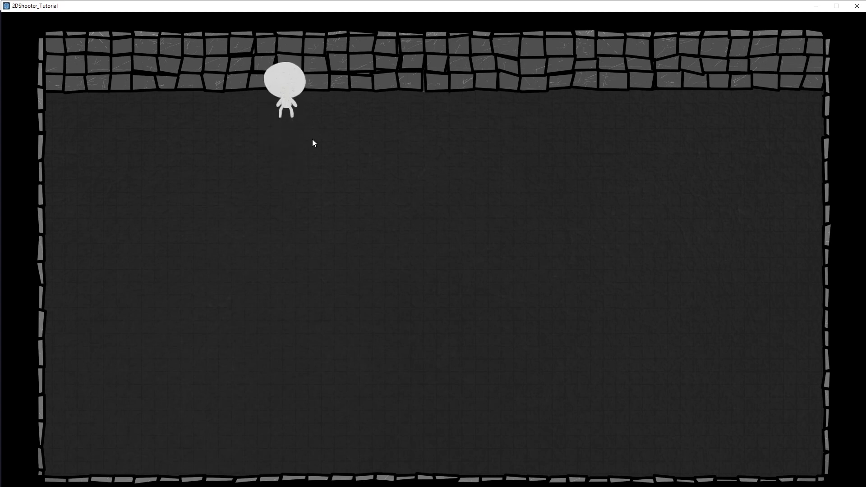
pyautogui.press('d')
pyautogui.press('s')
pyautogui.press('a')
pyautogui.press('s')
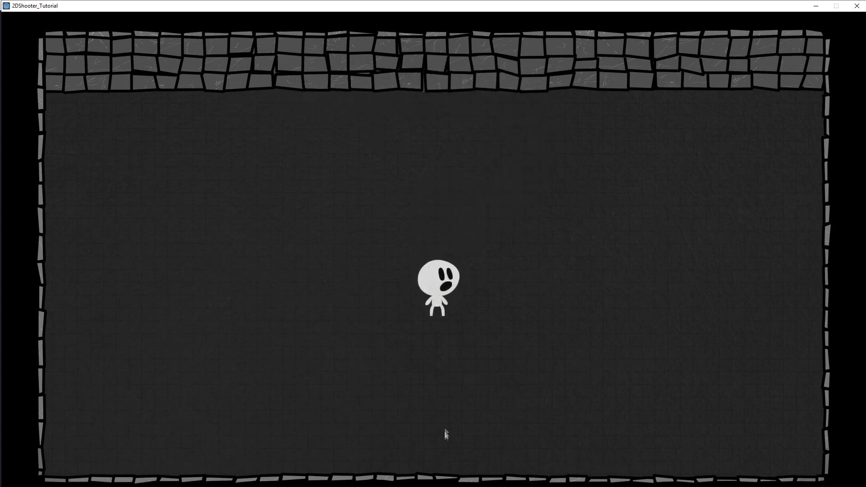
pyautogui.press('a')
pyautogui.press('s')
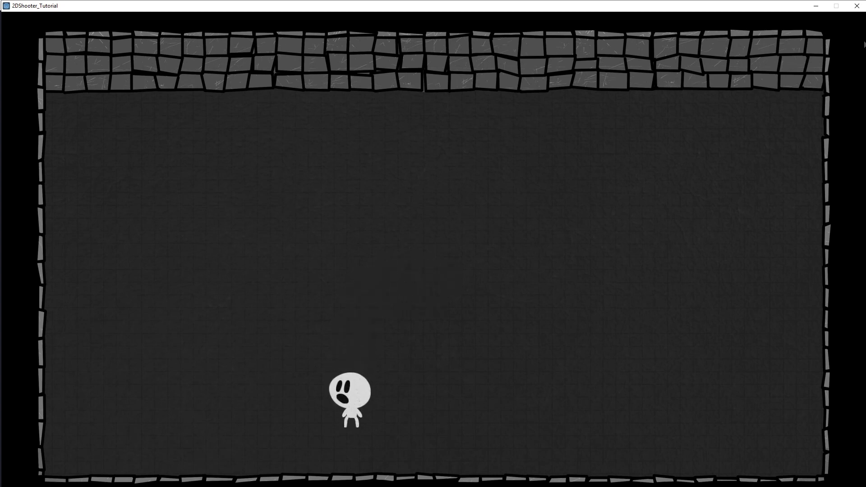
pyautogui.click(856, 6)
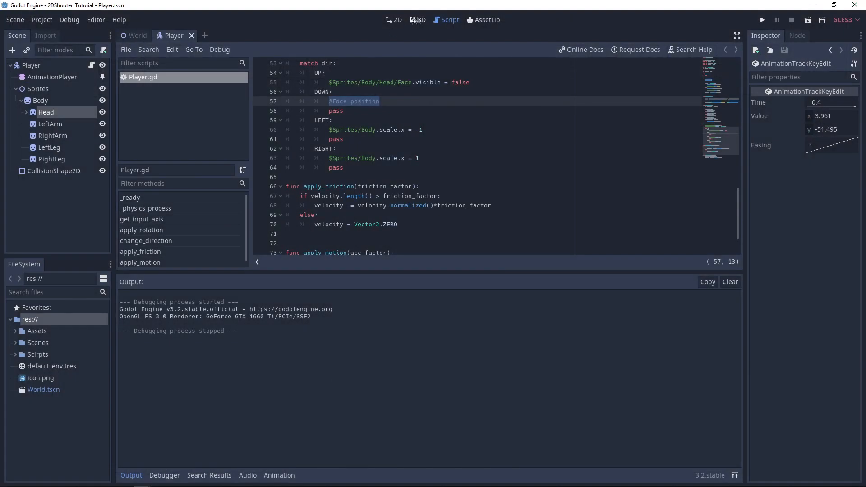
# In the 2D view, shift the Head's Face node about 18 px left toward the middle of the head.
pyautogui.click(394, 20)
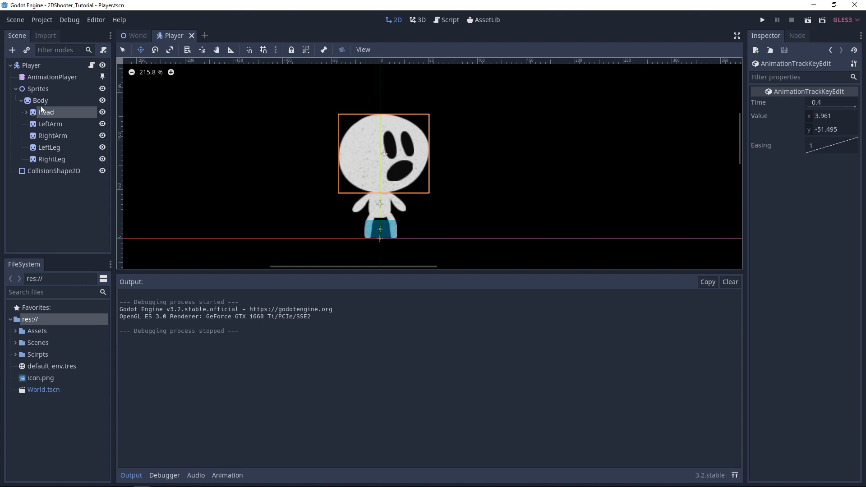
pyautogui.click(26, 112)
pyautogui.click(48, 126)
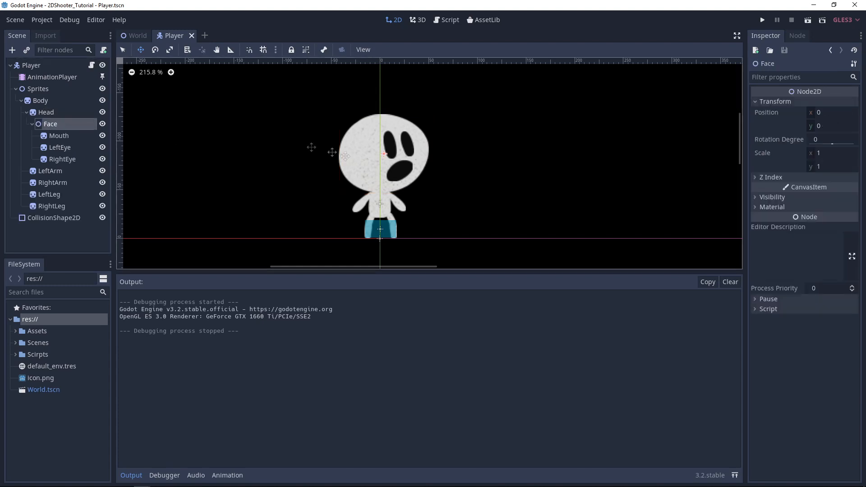
pyautogui.moveTo(400, 169); pyautogui.dragTo(382, 169)
# Set the Face node's position to x -17 and y 0.
pyautogui.click(828, 126)
pyautogui.write('0')
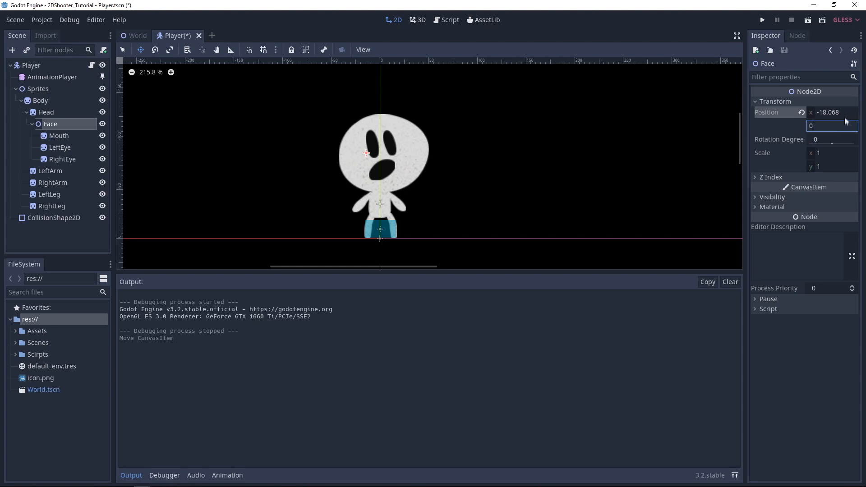
pyautogui.moveTo(846, 117); pyautogui.dragTo(840, 116)
pyautogui.click(833, 113)
pyautogui.write('-17')
pyautogui.press('Return')
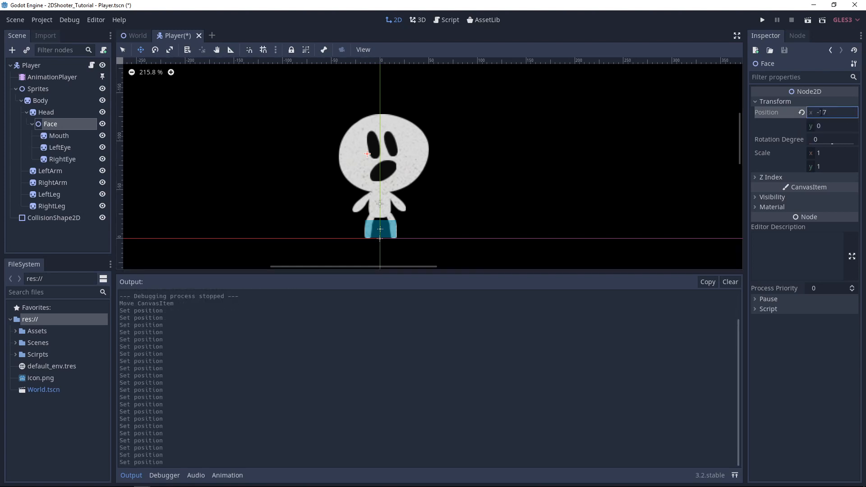
# Set the Face node's x position back to 0.
pyautogui.click(834, 113)
pyautogui.write('0')
pyautogui.press('Return')
# In Player.gd, replace the DOWN branch's #Face position comment and pass with $Sprites/Body/Head/Face.position.x = -17.
pyautogui.click(437, 19)
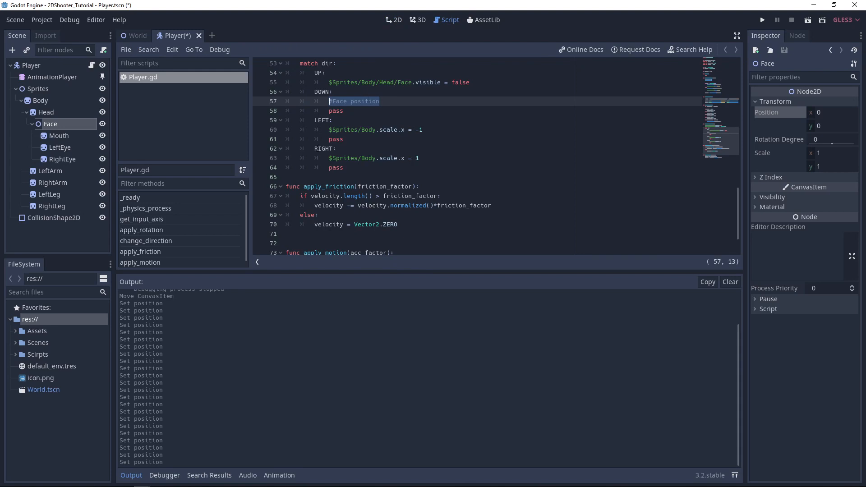
pyautogui.scroll(2, 387, 124)
pyautogui.moveTo(344, 167)
pyautogui.mouseDown()
pyautogui.moveTo(300, 158)
pyautogui.moveTo(329, 158)
pyautogui.mouseUp()
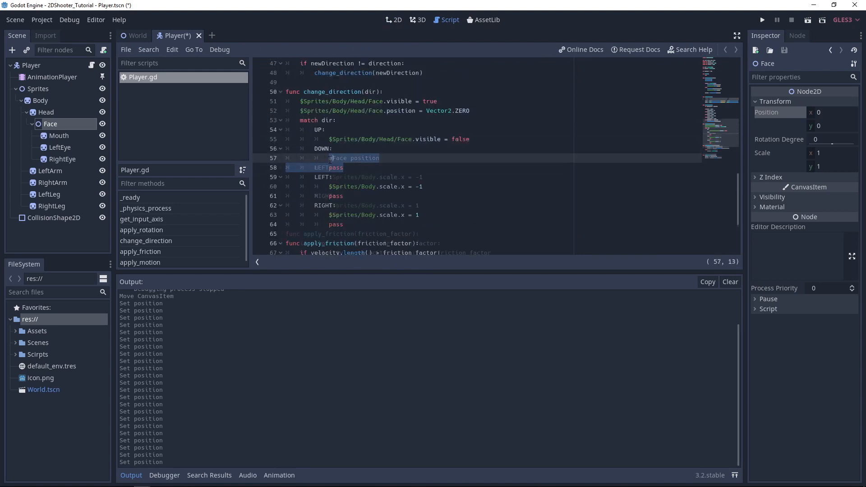
pyautogui.press('BackSpace')
pyautogui.write('$Spr')
pyautogui.press('Down')
pyautogui.press('Down')
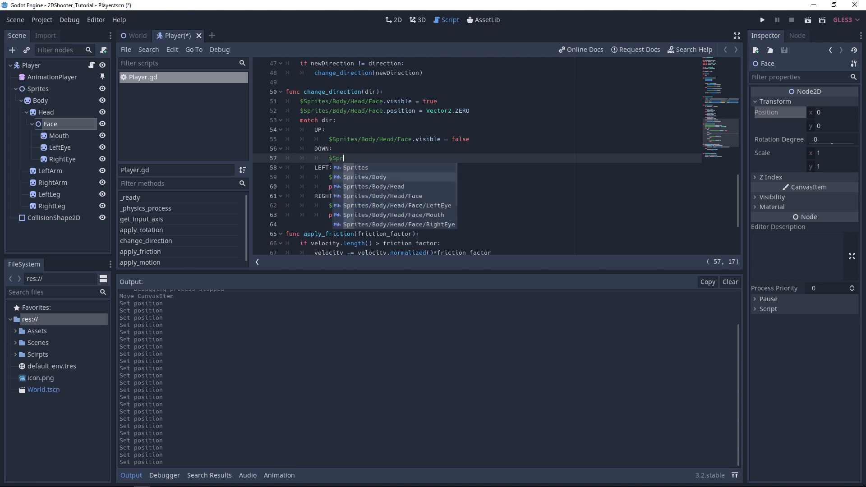
pyautogui.press('Down')
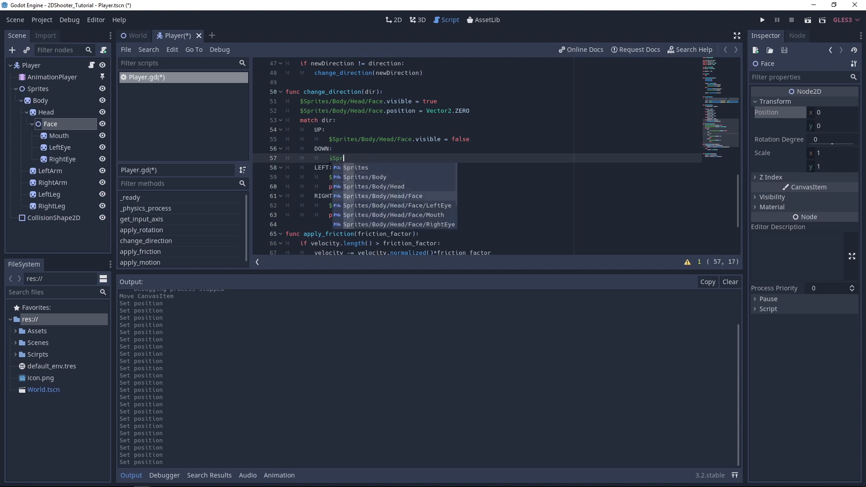
pyautogui.press('Return')
pyautogui.write('position')
pyautogui.press('Return')
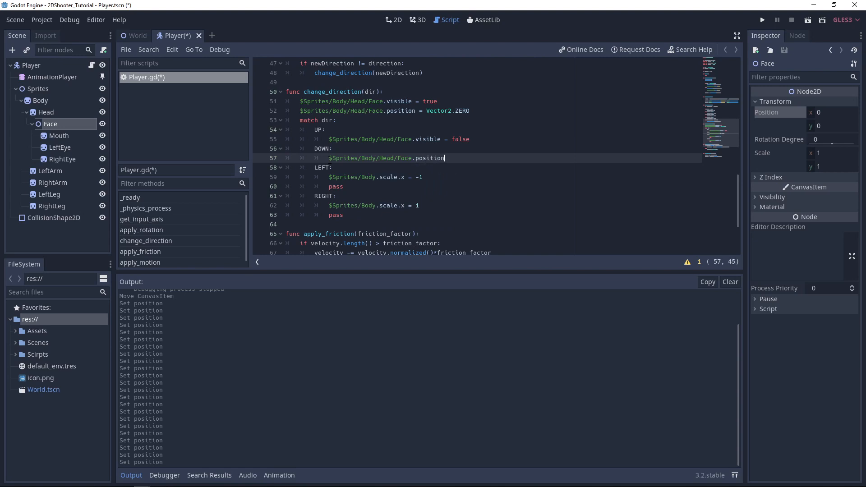
pyautogui.write('.x = -17')
# Delete the leftover pass lines from the RIGHT and LEFT branches of change_direction().
pyautogui.moveTo(344, 214); pyautogui.dragTo(239, 211)
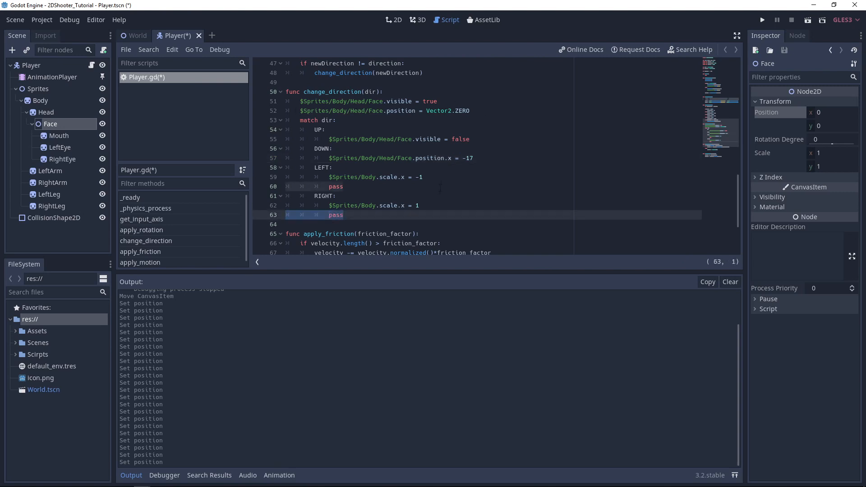
pyautogui.press('BackSpace')
pyautogui.press('BackSpace')
pyautogui.moveTo(344, 186); pyautogui.dragTo(274, 188)
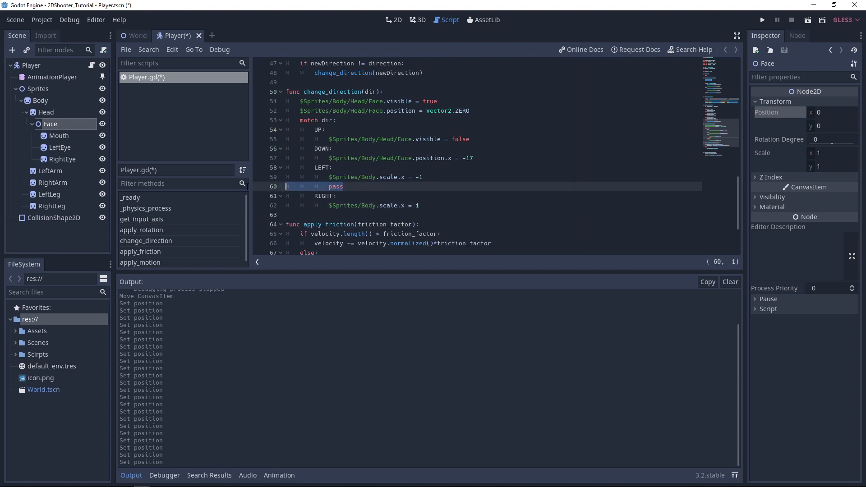
pyautogui.press('BackSpace')
pyautogui.press('BackSpace')
# Add direction = dir at function level after the match block in change_direction(), and check it against apply_rotation().
pyautogui.click(430, 197)
pyautogui.press('Return')
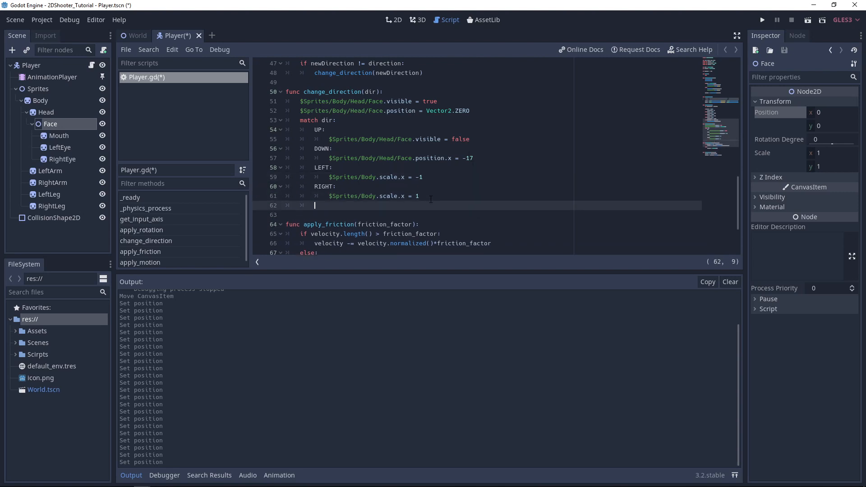
pyautogui.write('direction = dir')
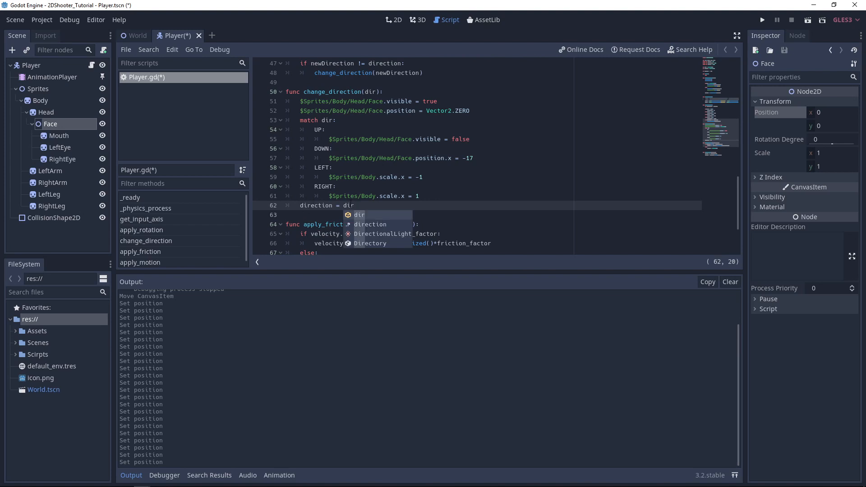
pyautogui.scroll(3, 496, 157)
pyautogui.scroll(2, 335, 117)
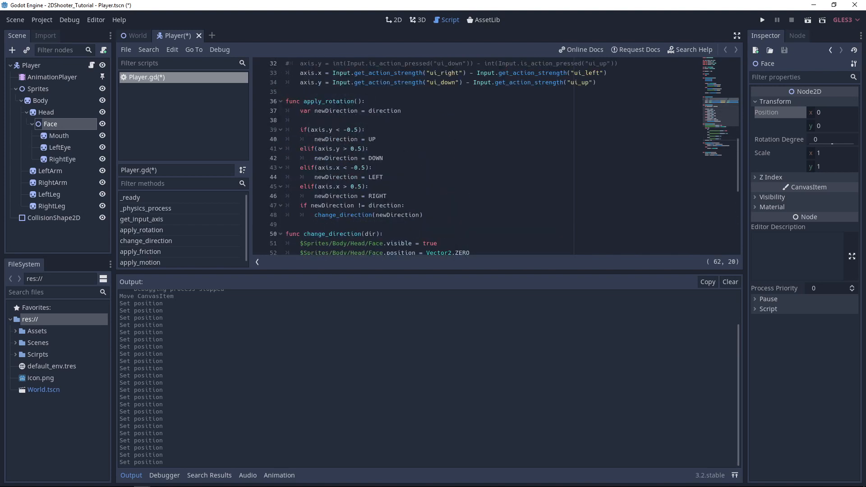
pyautogui.scroll(-5, 367, 213)
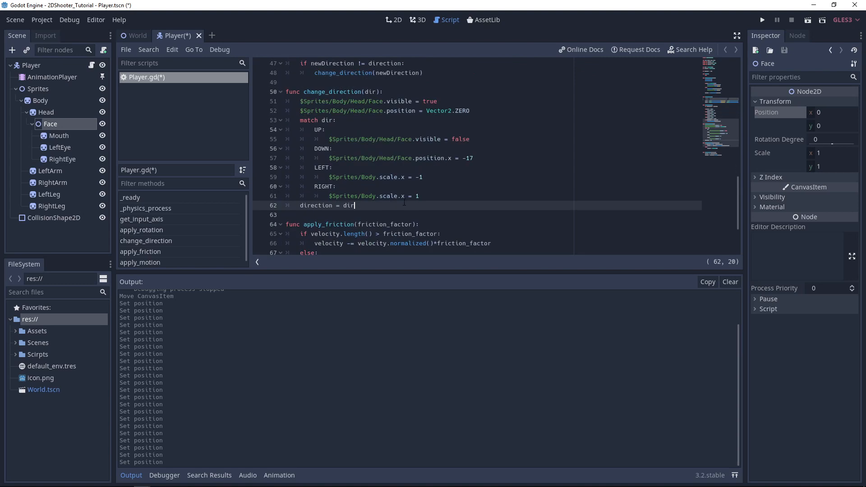
# Run the project and walk the player repeatedly up, down, left and right to test its facing in each direction.
pyautogui.press('F5')
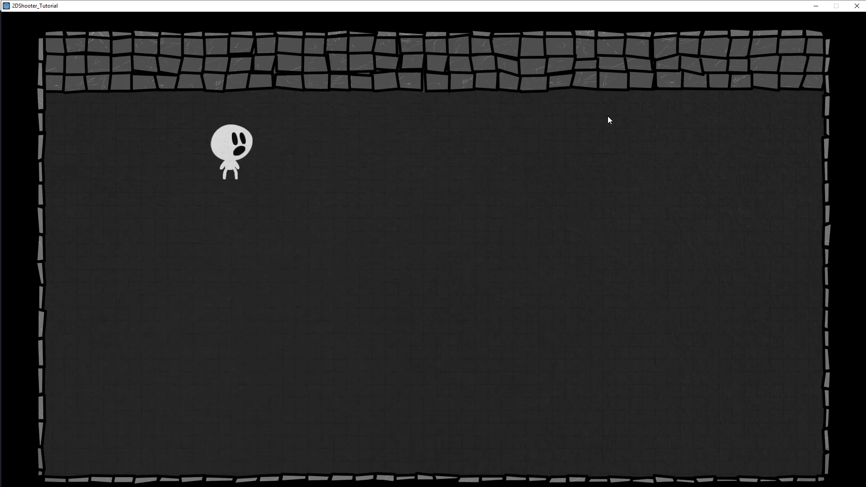
pyautogui.press('a')
pyautogui.press('d')
pyautogui.press('a')
pyautogui.press('s')
pyautogui.press('w')
pyautogui.press('d')
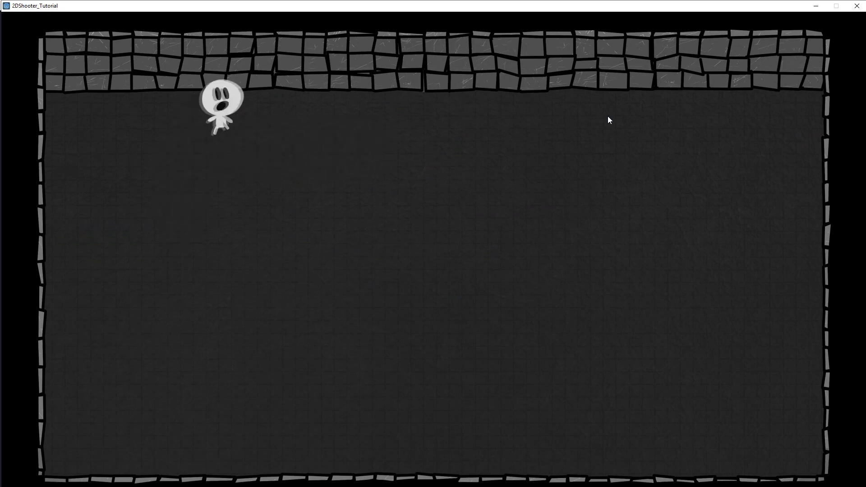
pyautogui.press('s')
pyautogui.press('w')
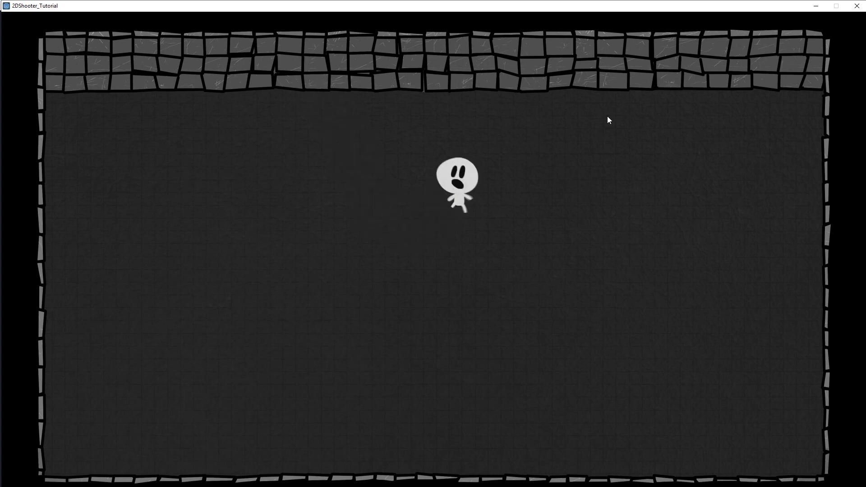
pyautogui.press('d')
pyautogui.press('w')
pyautogui.press('a')
pyautogui.press('s')
pyautogui.press('w')
pyautogui.press('s')
pyautogui.press('d')
pyautogui.press('w')
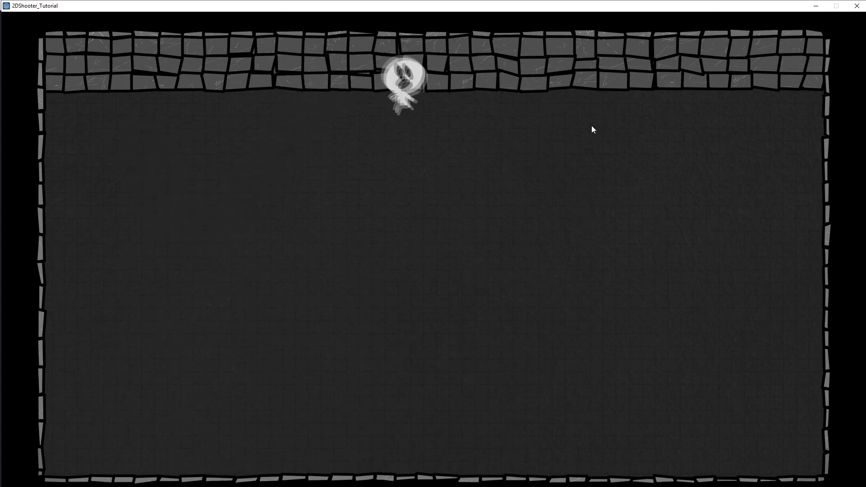
pyautogui.press('s')
pyautogui.press('d')
pyautogui.press('a')
pyautogui.press('w')
pyautogui.press('s')
pyautogui.press('d')
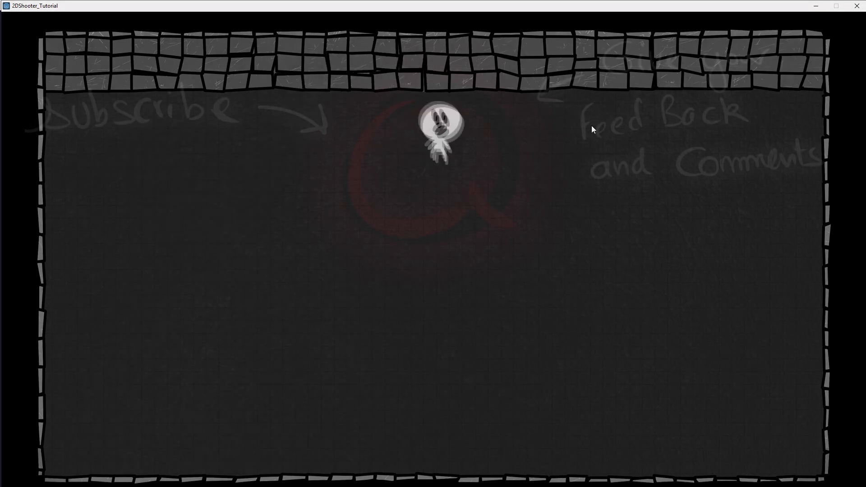